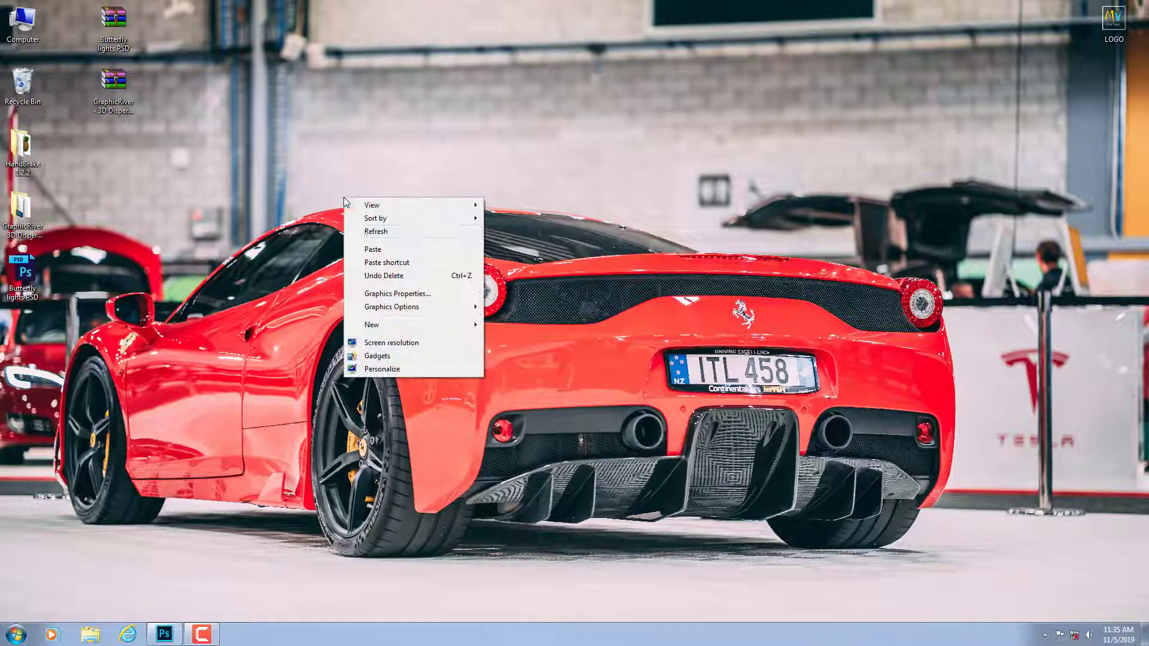
Refresh the desktop and bring Photoshop to the front.
right_click(344, 197)
left_click(362, 232)
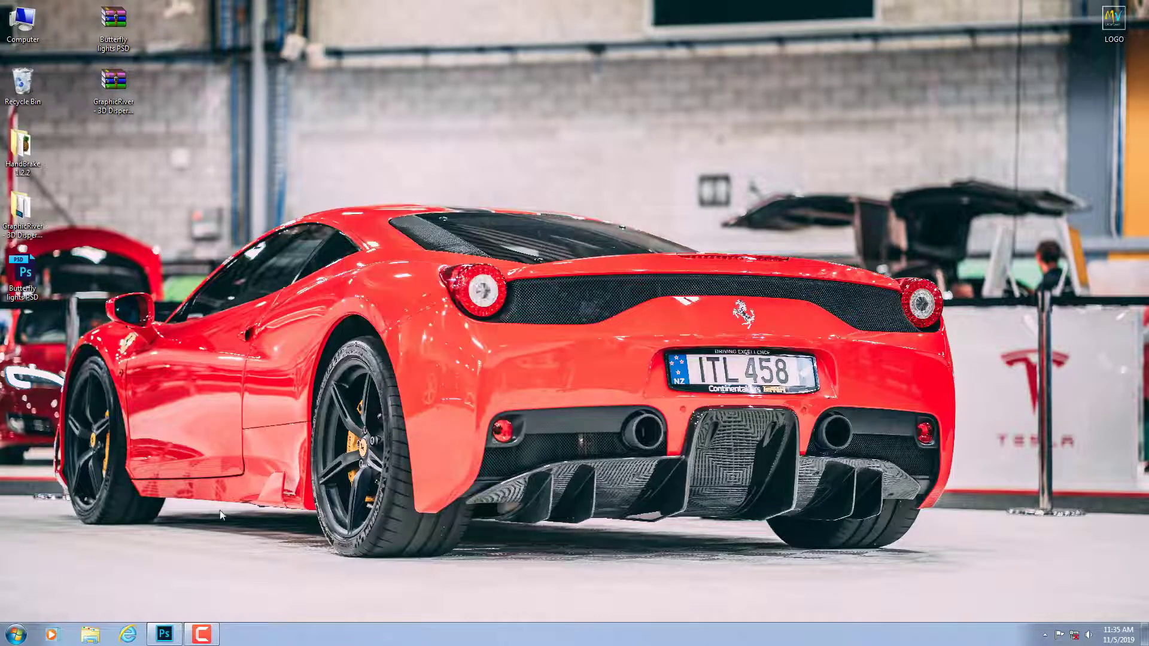
left_click(163, 634)
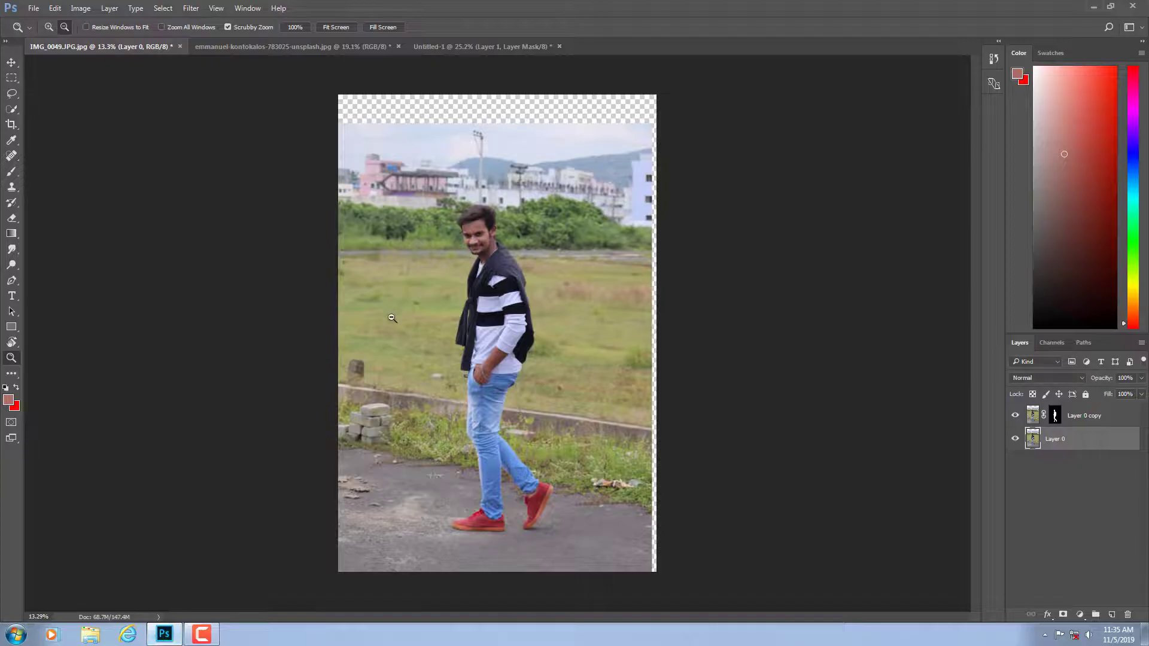
Hide Layer 0 so only the man's cut-out shows, then view the Porsche street photo.
left_click_drag(408, 284, 418, 280)
left_click(1015, 439)
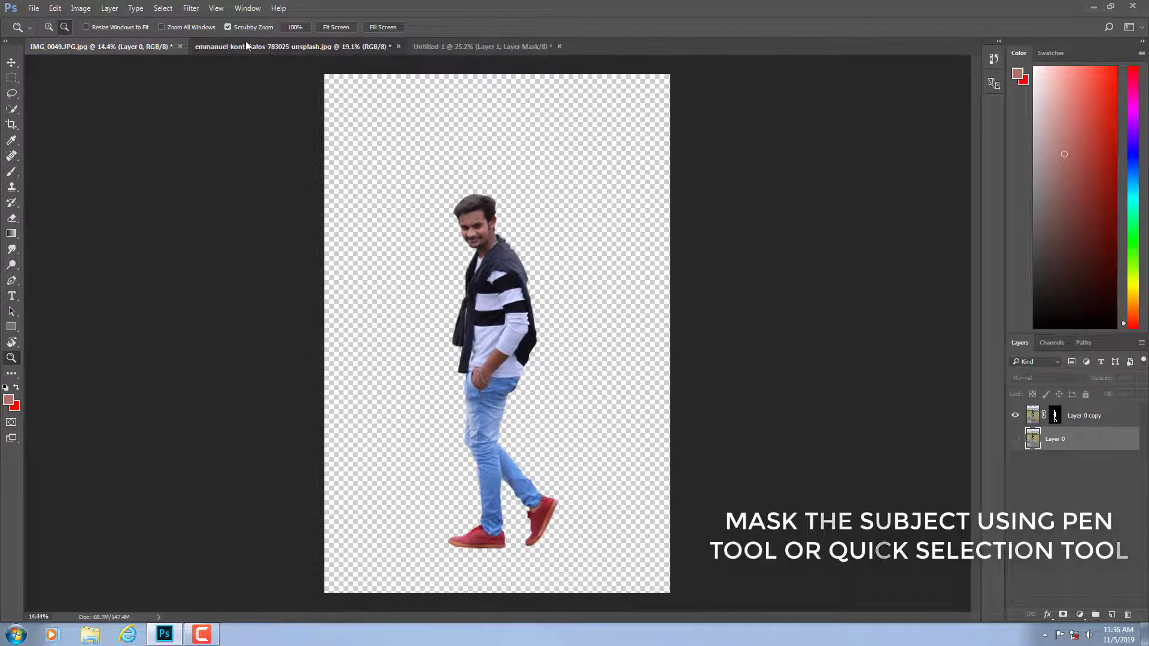
left_click(293, 46)
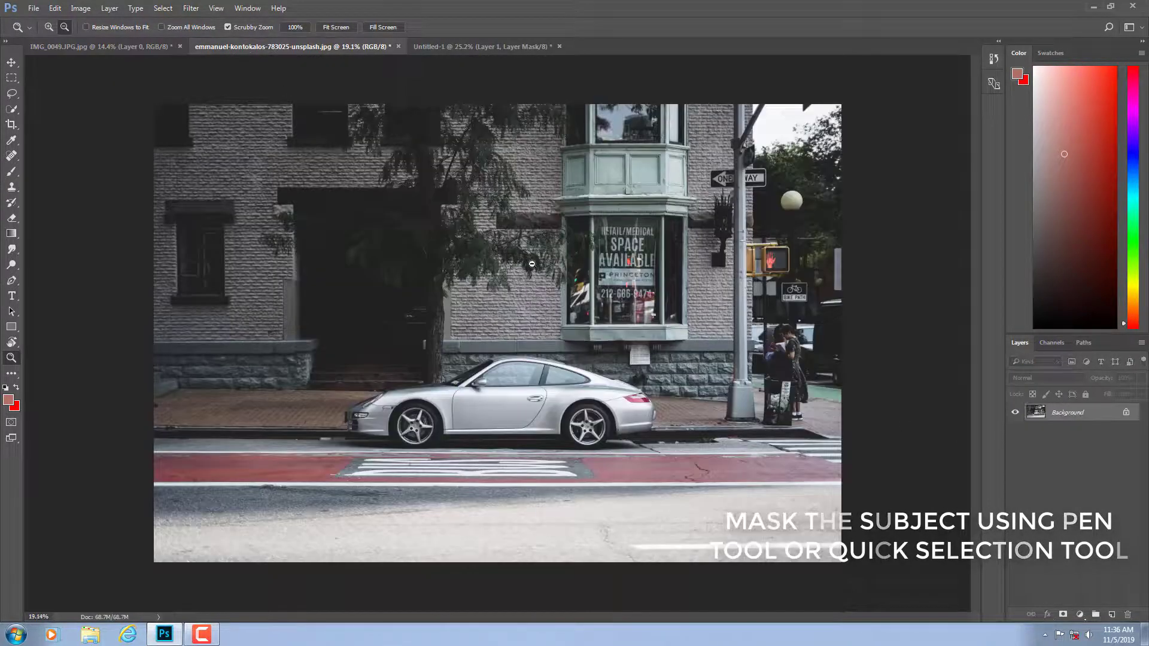
Crop the street photo inward on all sides to a narrow portrait frame and commit it.
left_click(11, 124)
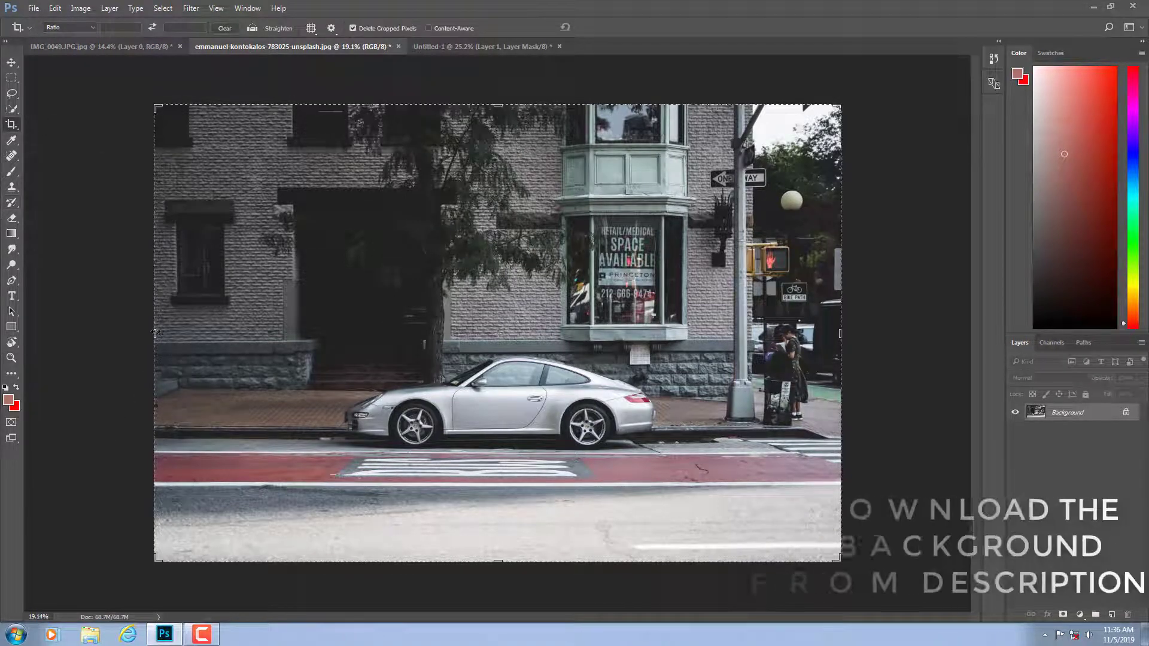
left_click_drag(156, 334, 303, 337)
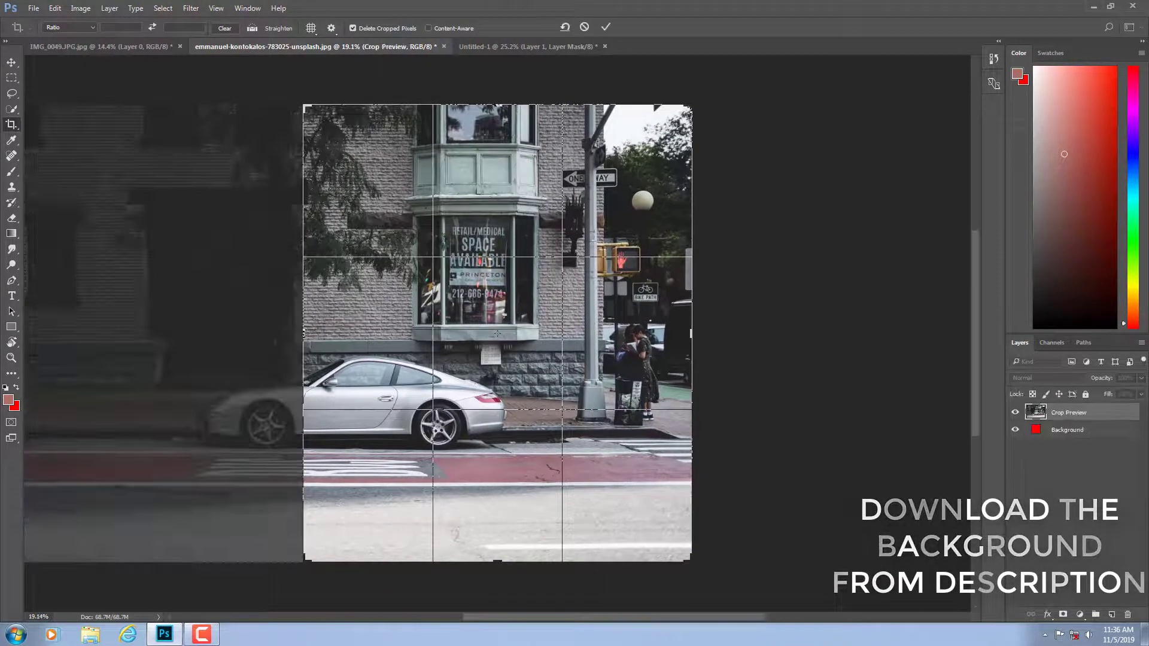
left_click_drag(691, 335, 633, 337)
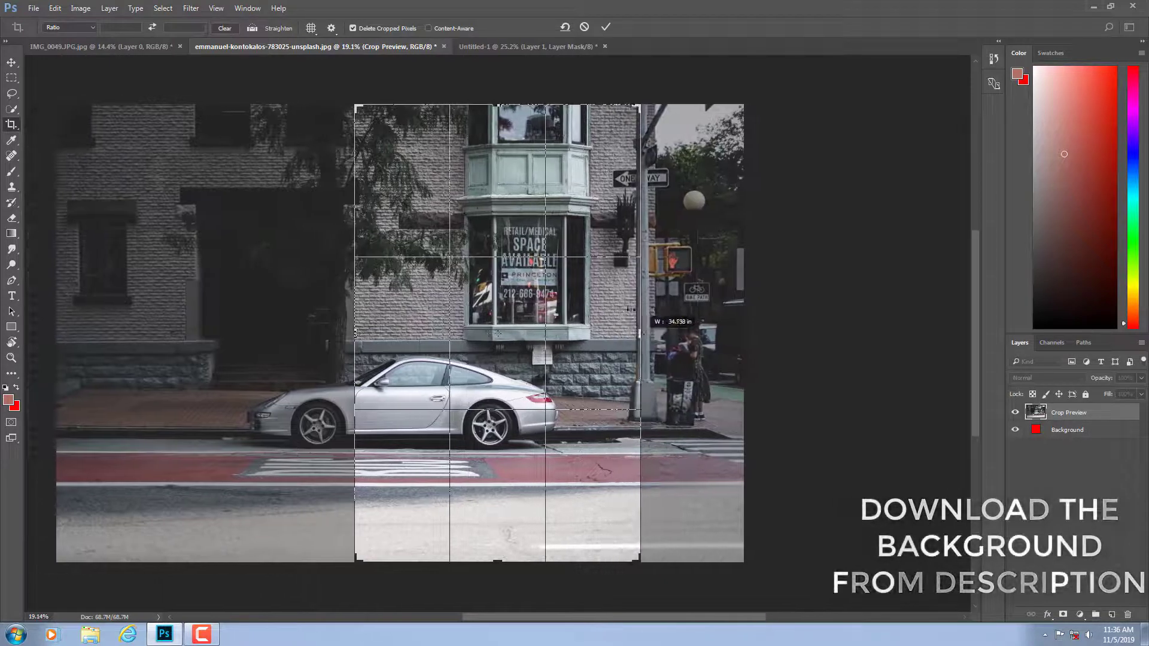
left_click_drag(497, 105, 500, 122)
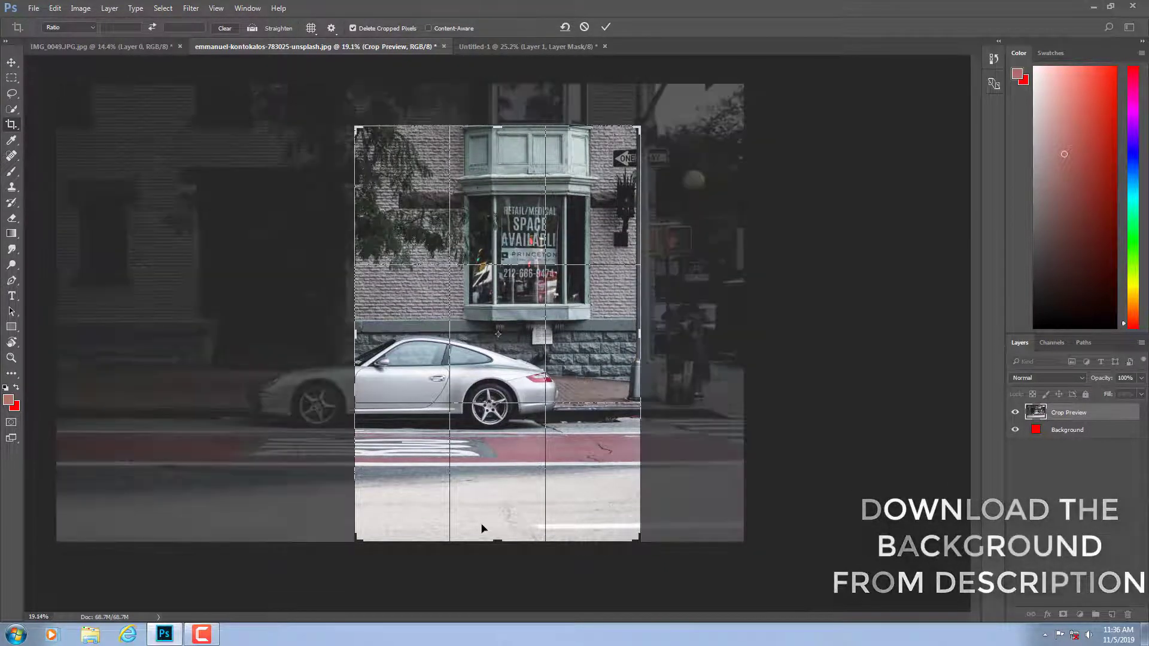
left_click_drag(498, 541, 501, 516)
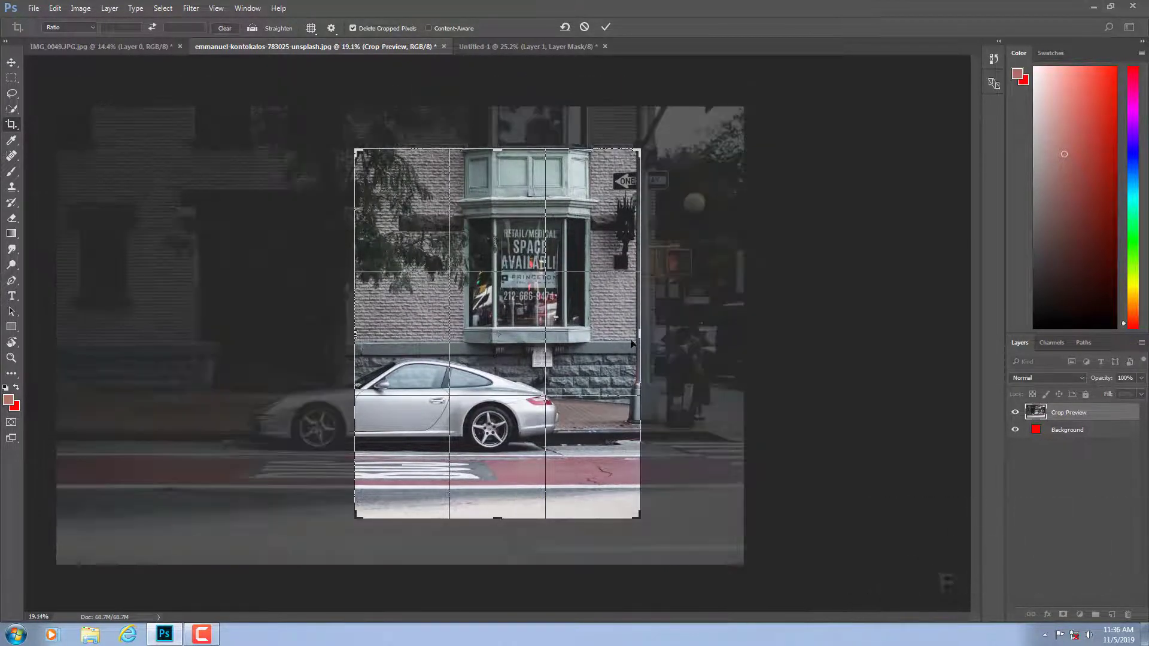
left_click_drag(640, 332, 624, 326)
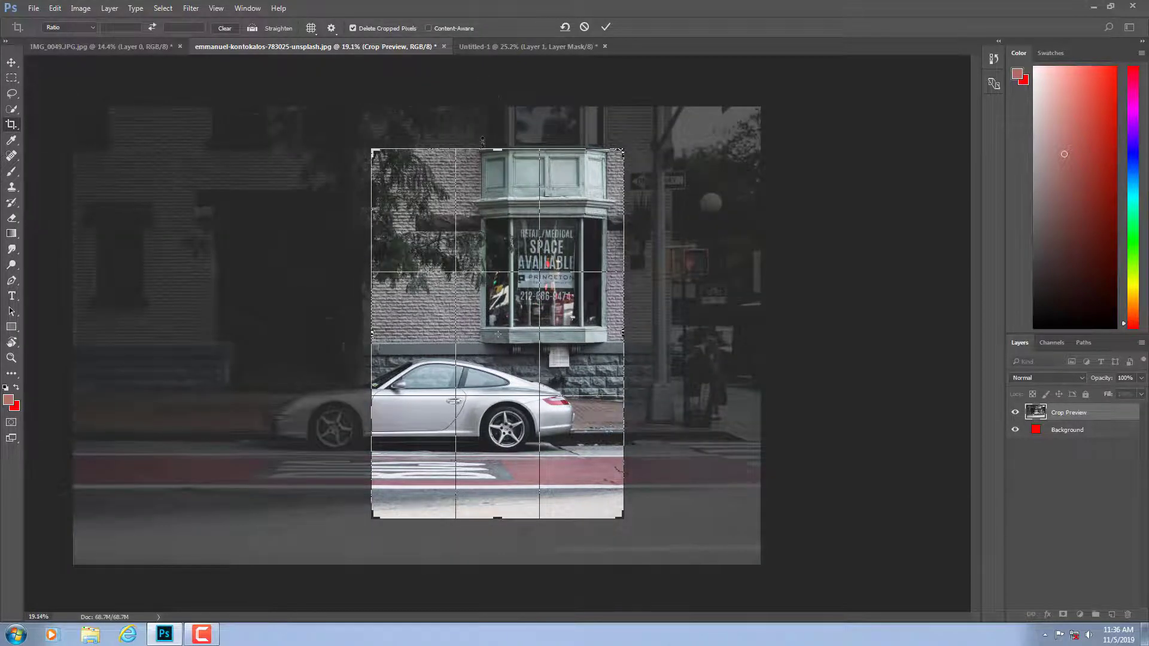
left_click_drag(497, 149, 485, 157)
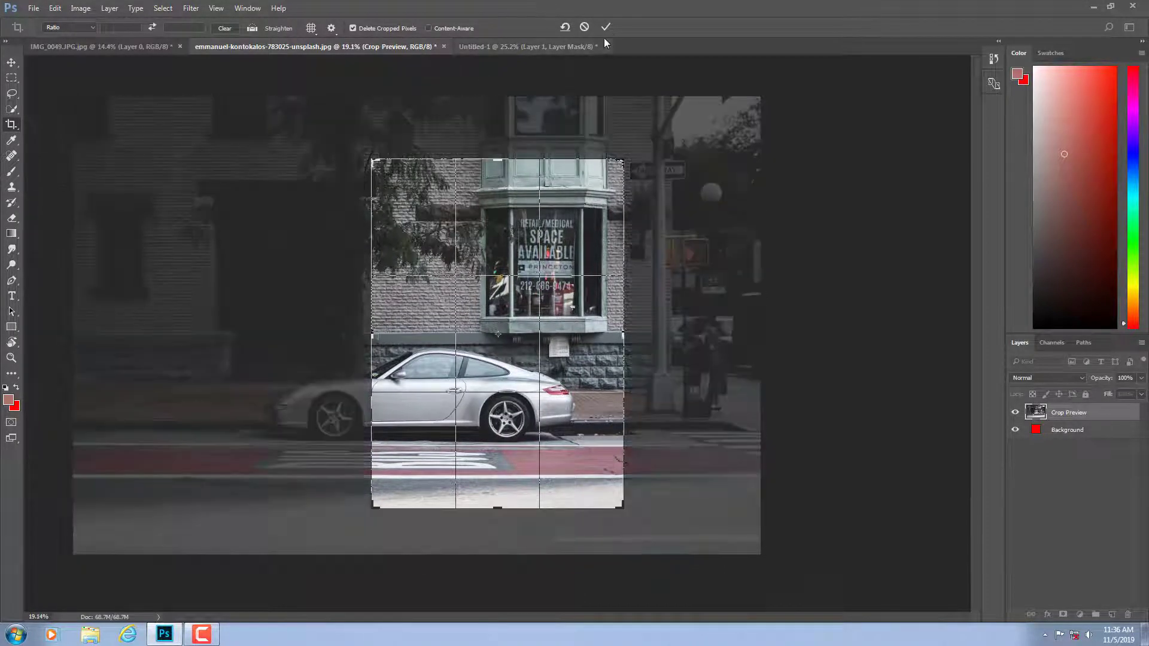
left_click(605, 26)
key("z")
key("ctrl+plus")
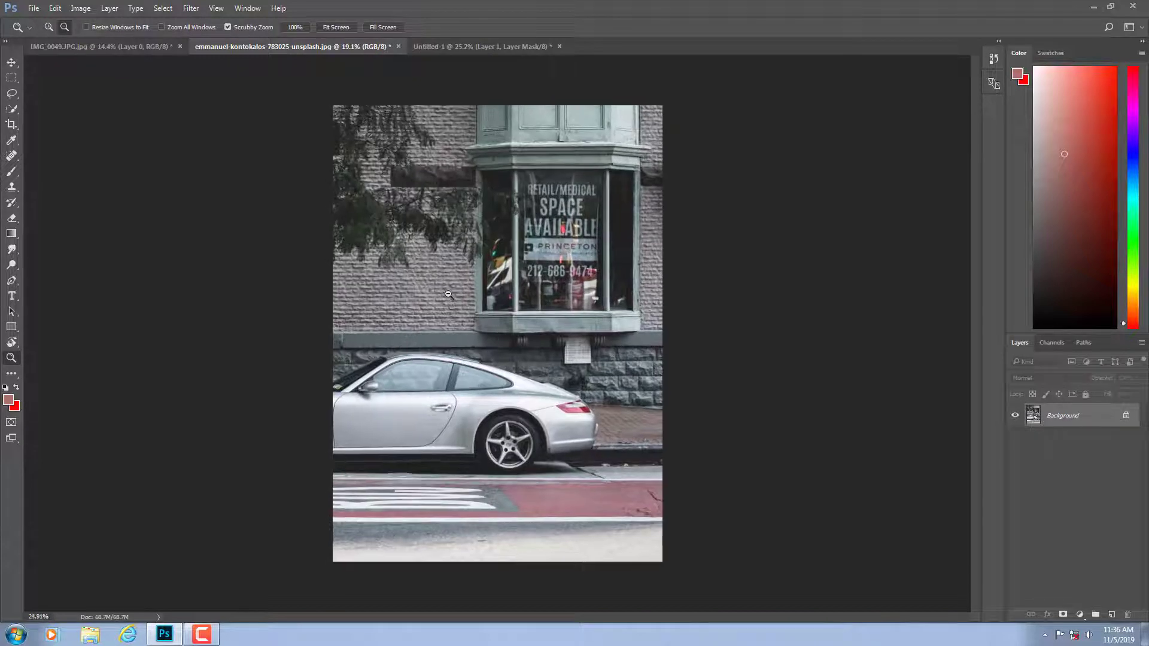
In the Untitled-1 composite, show Layer 1 so the man appears over the street scene.
left_click(422, 44)
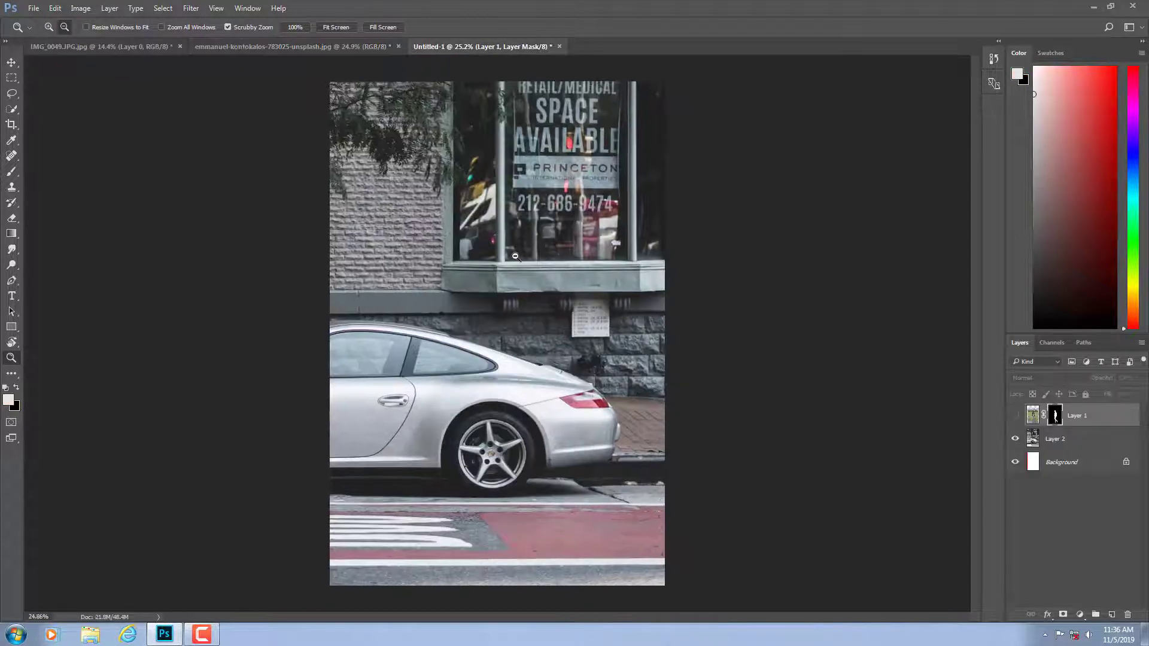
left_click(506, 260, "alt")
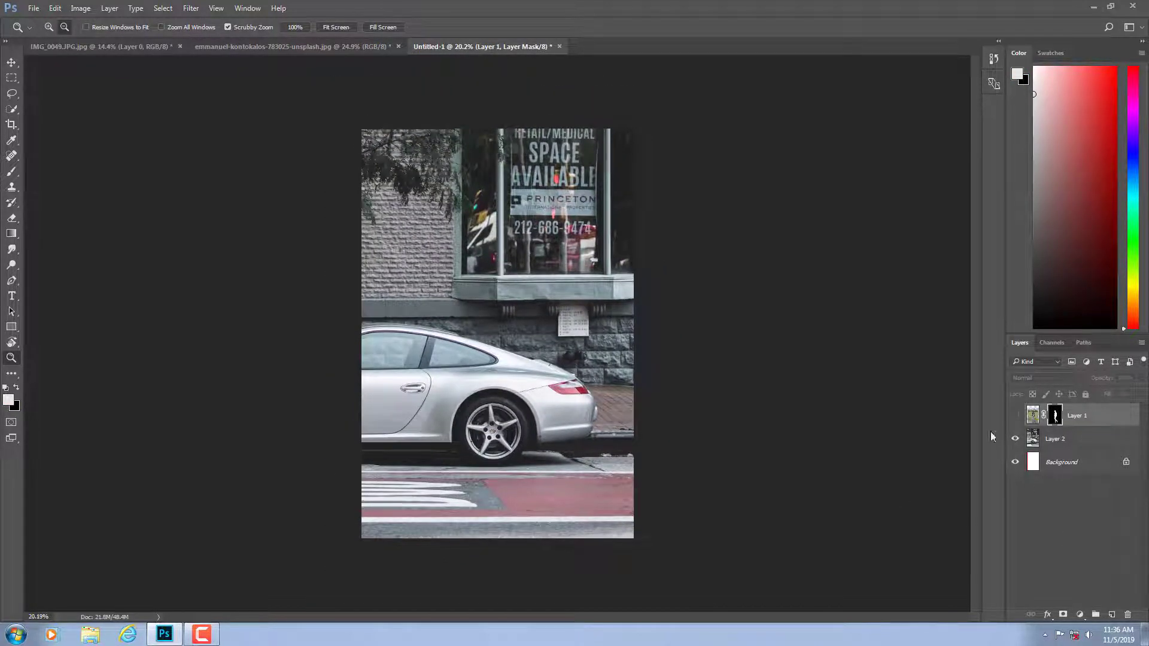
left_click(1015, 416)
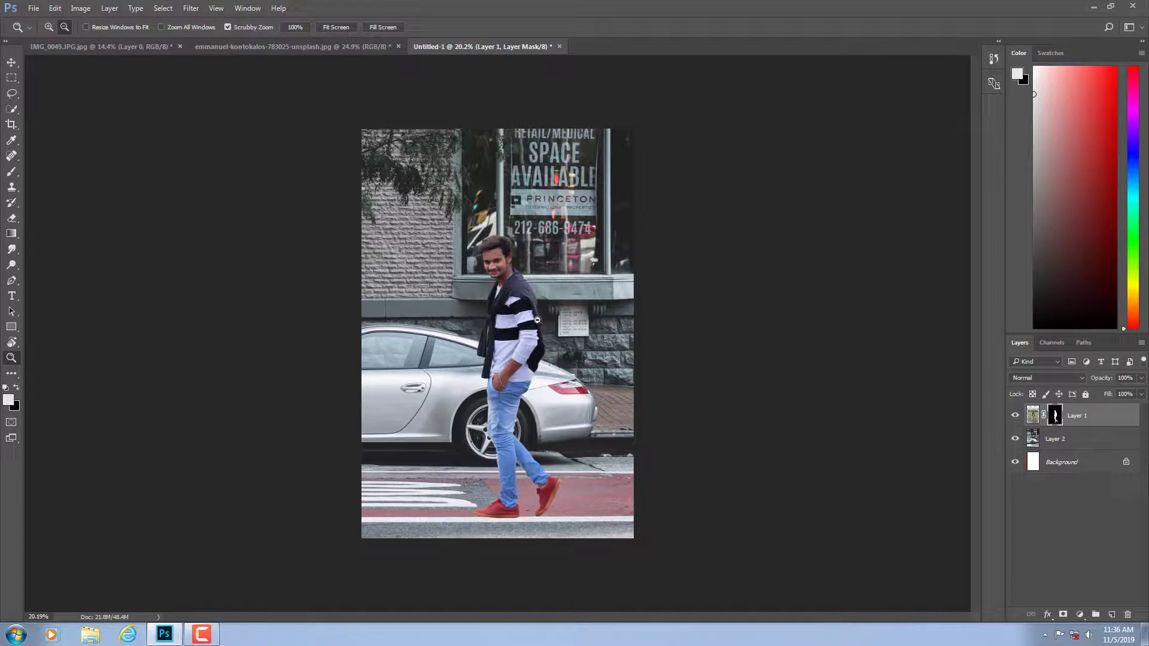
left_click_drag(537, 320, 554, 324)
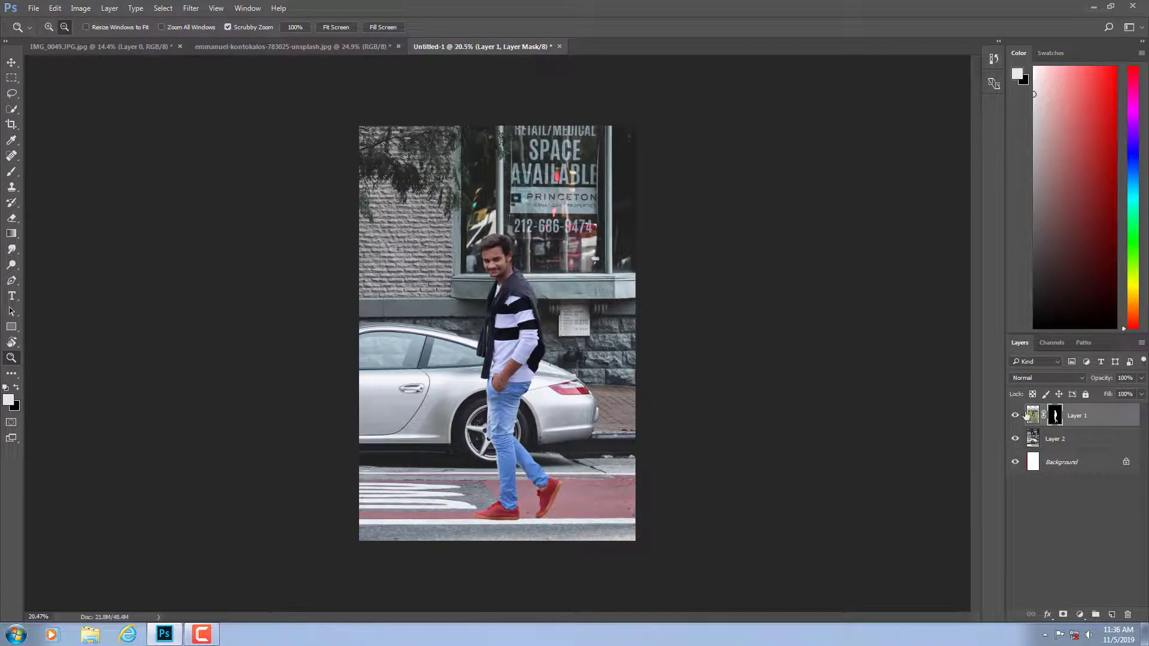
Dismiss a Select > Color Range attempt and open Select and Mask instead.
left_click(190, 6)
mouse_move(163, 9)
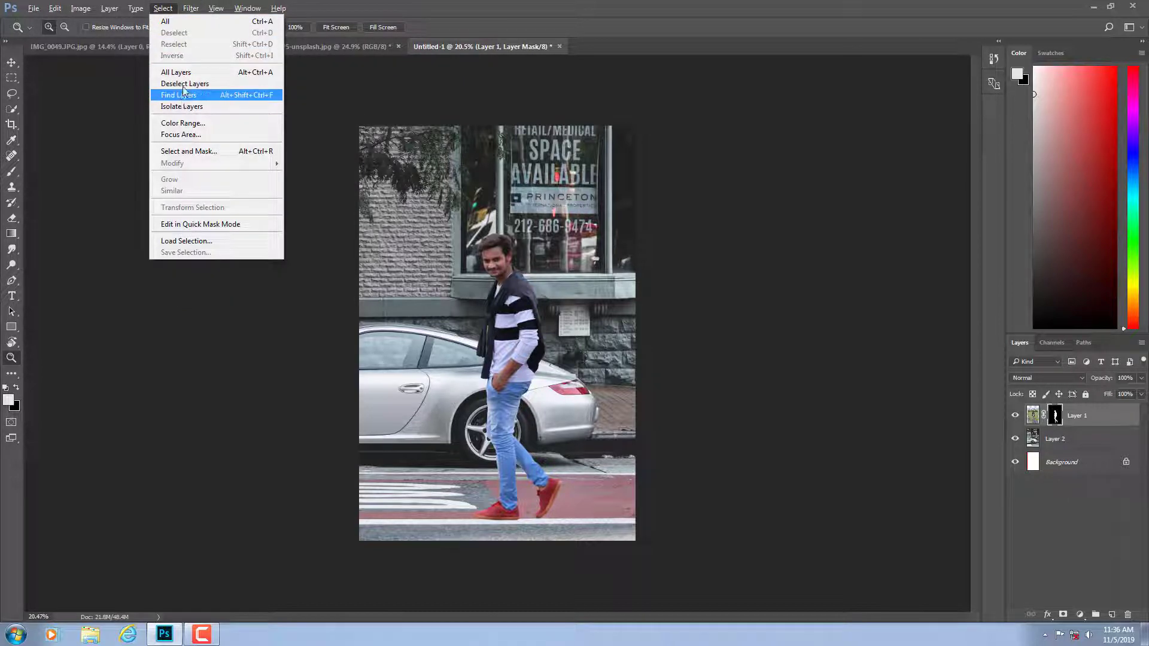
left_click(185, 123)
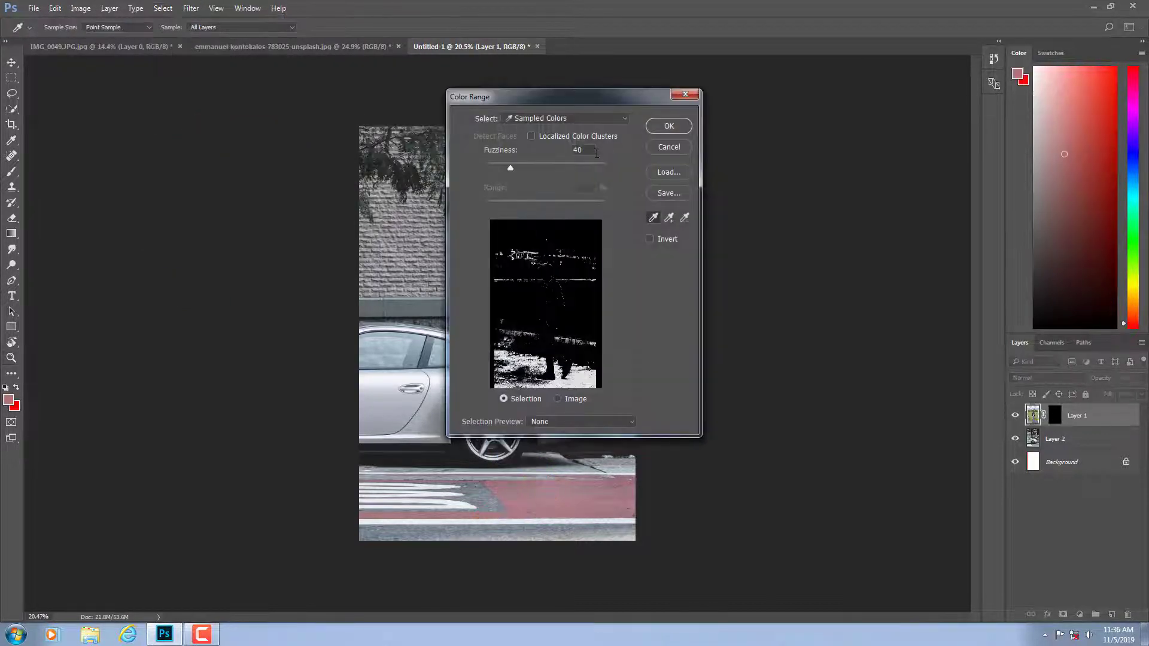
left_click(658, 154)
left_click(163, 8)
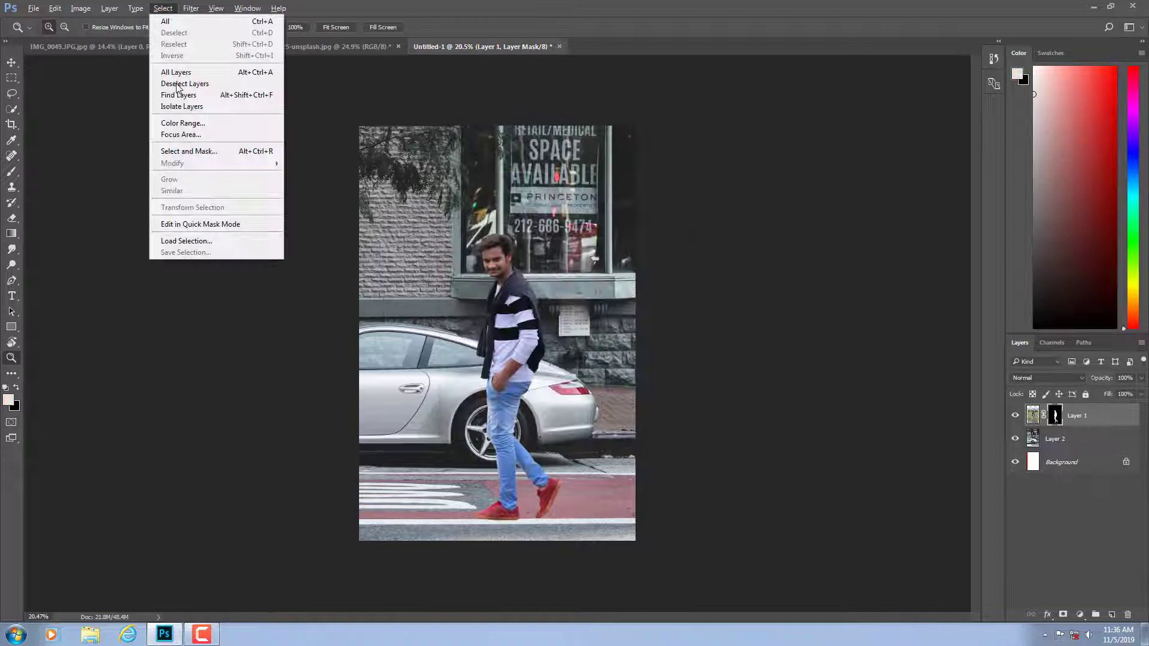
left_click(181, 153)
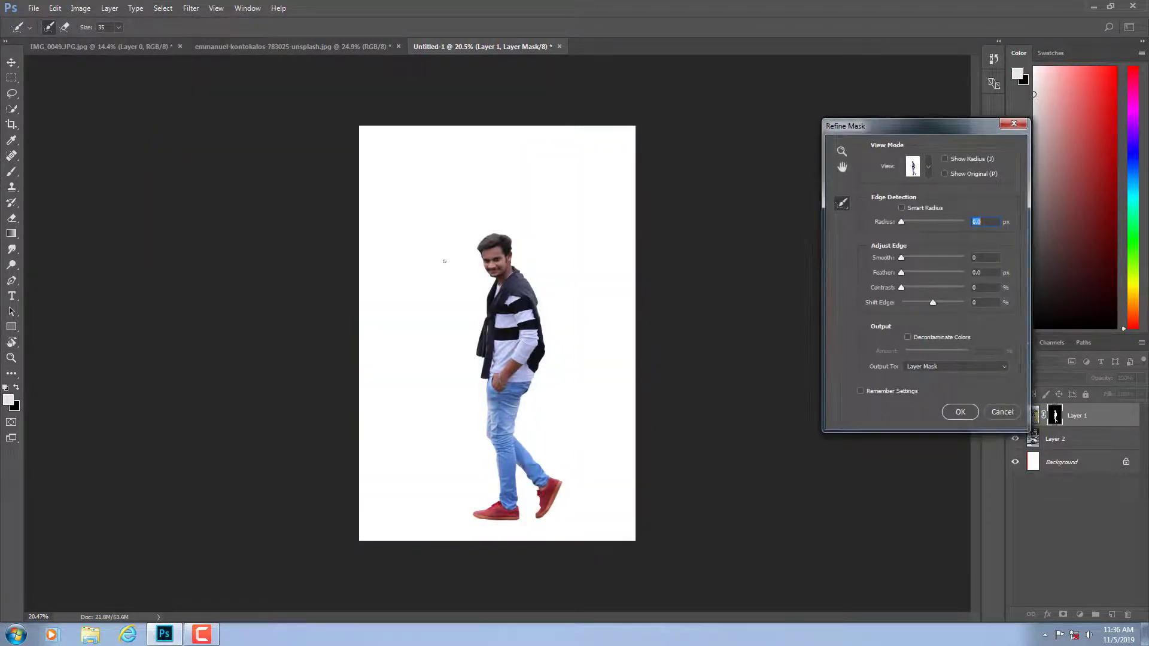
Zoom in on the head and brush the hair outline with a smaller Refine Radius brush.
key("z")
left_click_drag(514, 227, 579, 156)
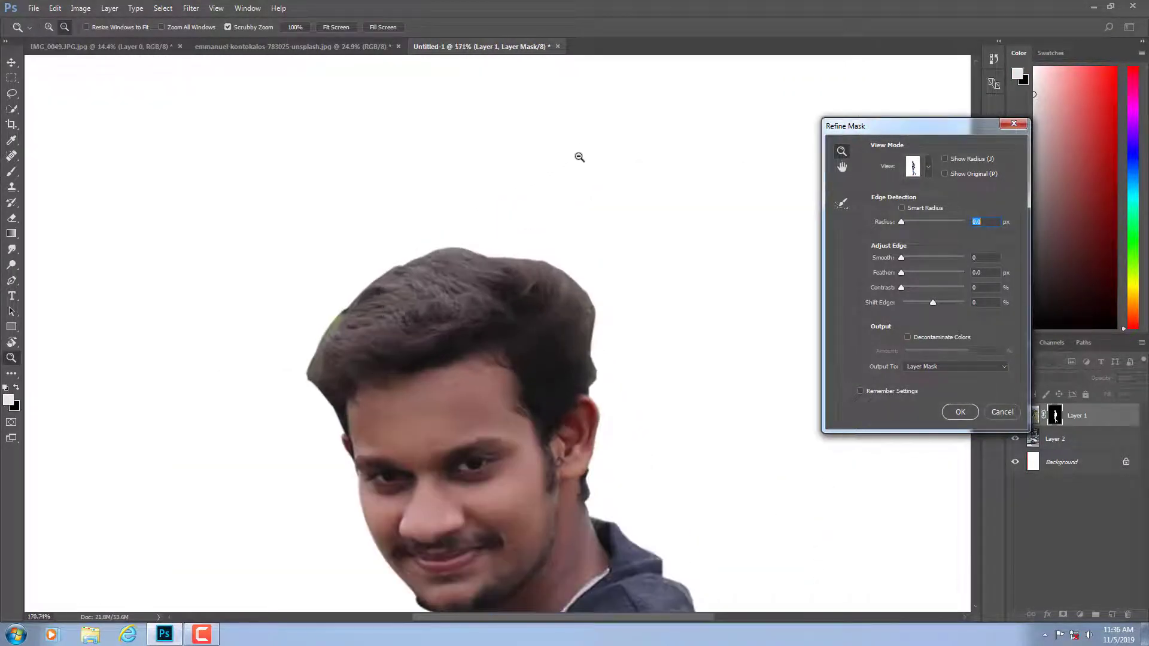
left_click(841, 203)
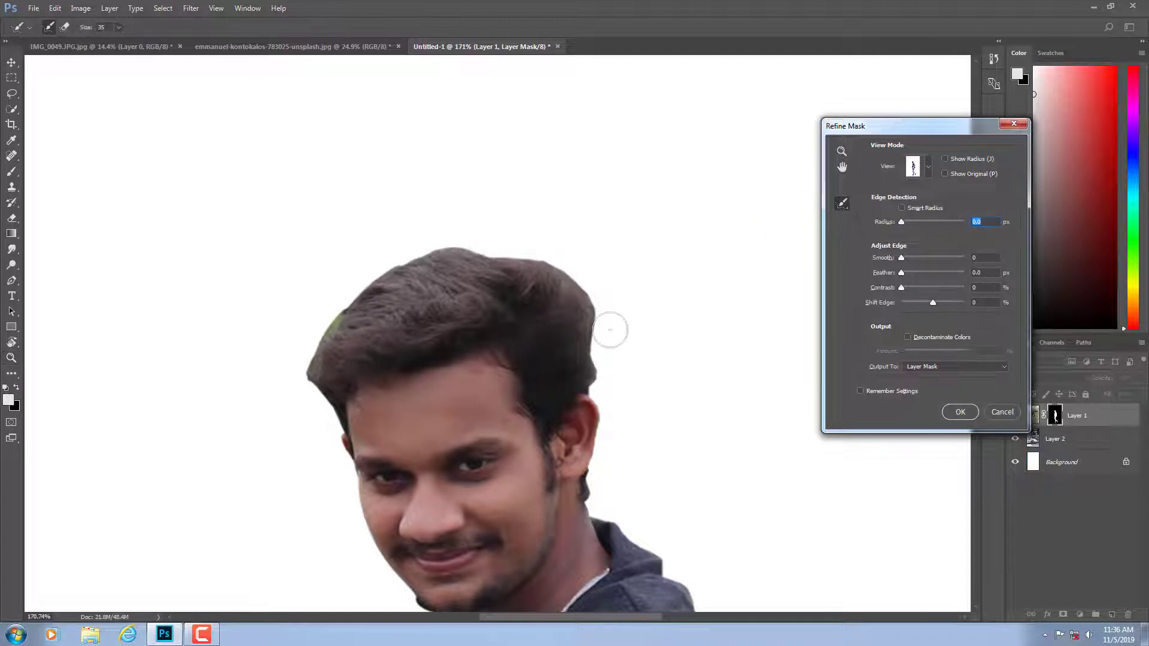
left_click_drag(610, 330, 598, 329)
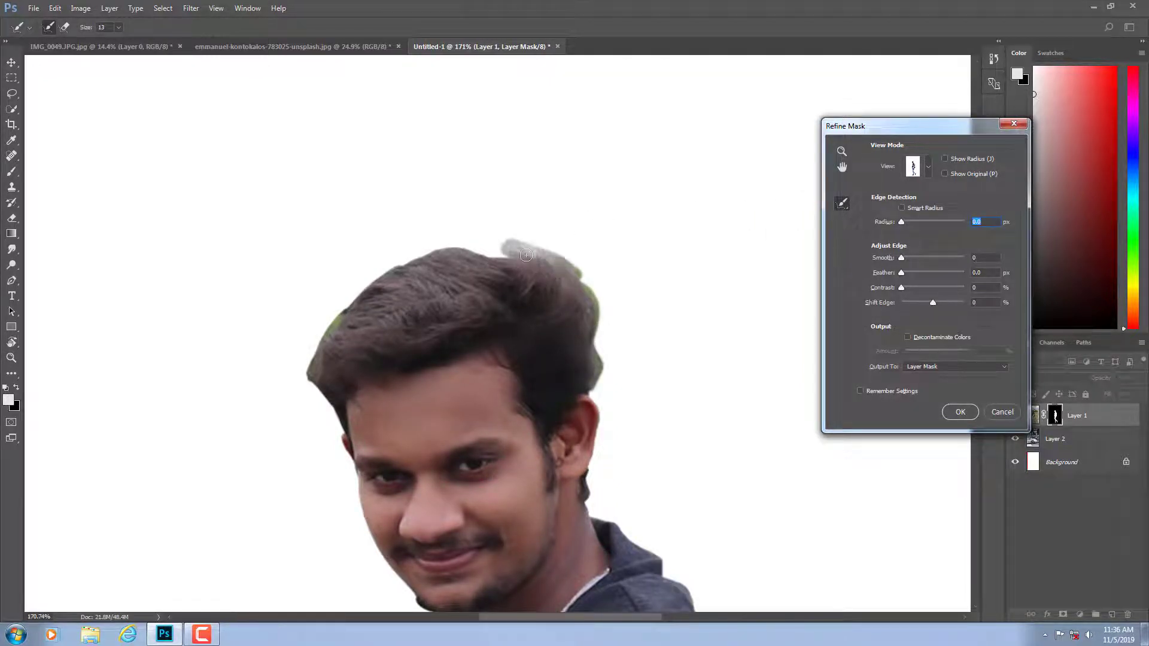
left_click_drag(357, 261, 363, 279)
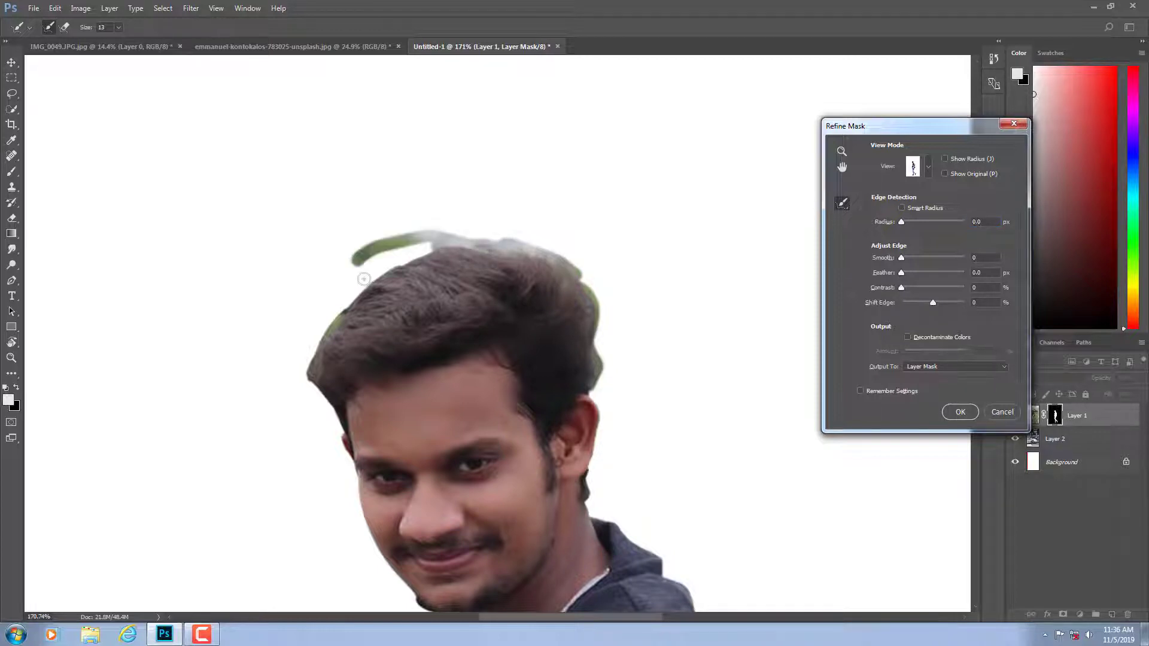
left_click_drag(436, 263, 557, 180)
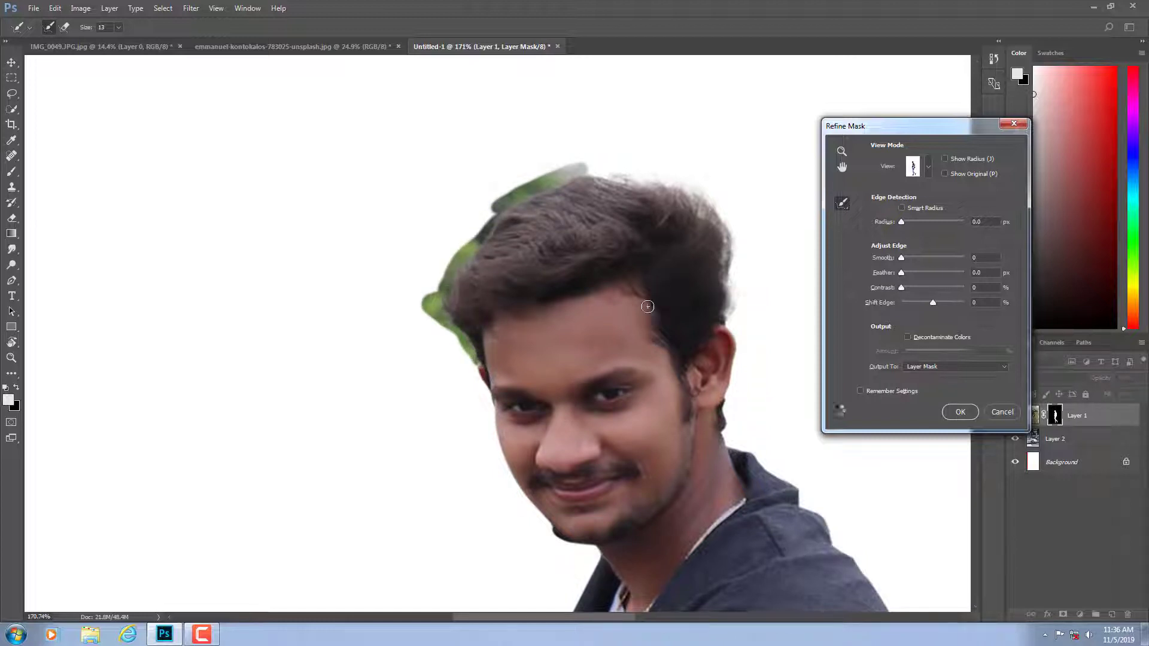
left_click_drag(708, 399, 623, 381)
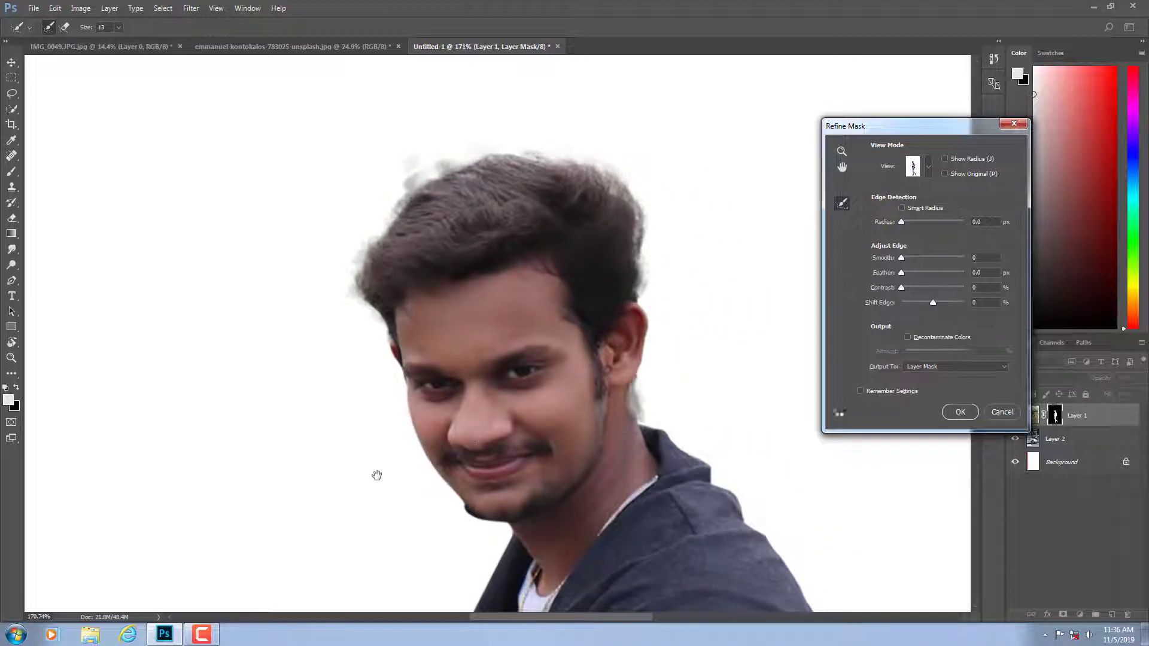
left_click_drag(375, 475, 383, 416)
key("alt")
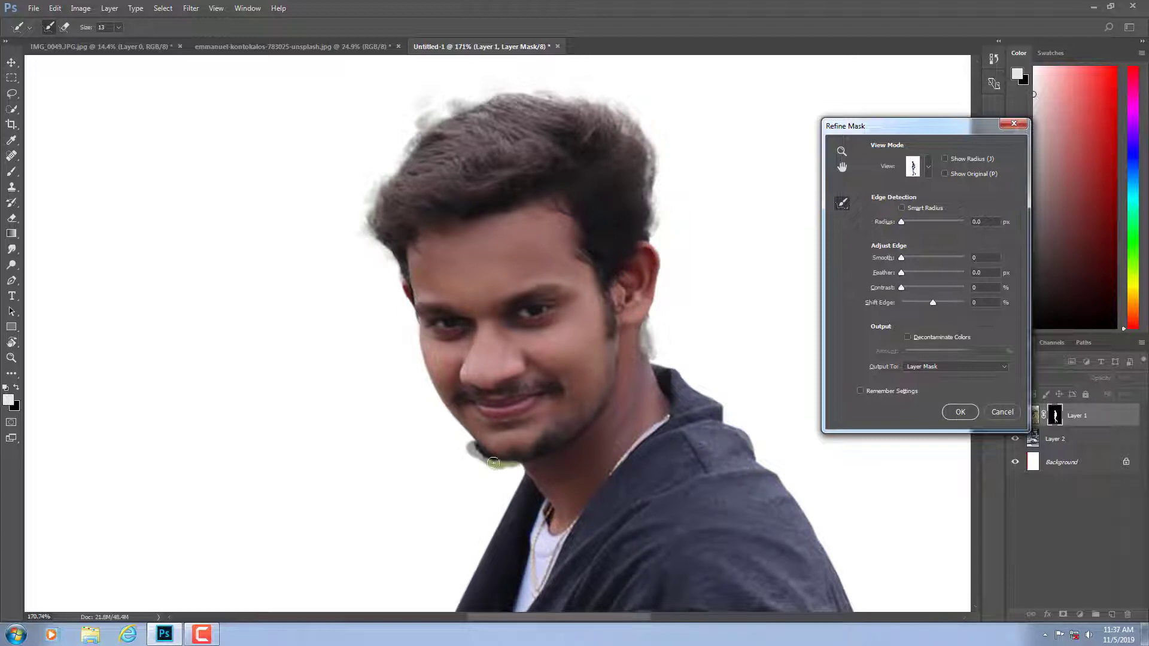
Apply the refined mask and paint touch-ups on the mask along the hair edge.
left_click(975, 410)
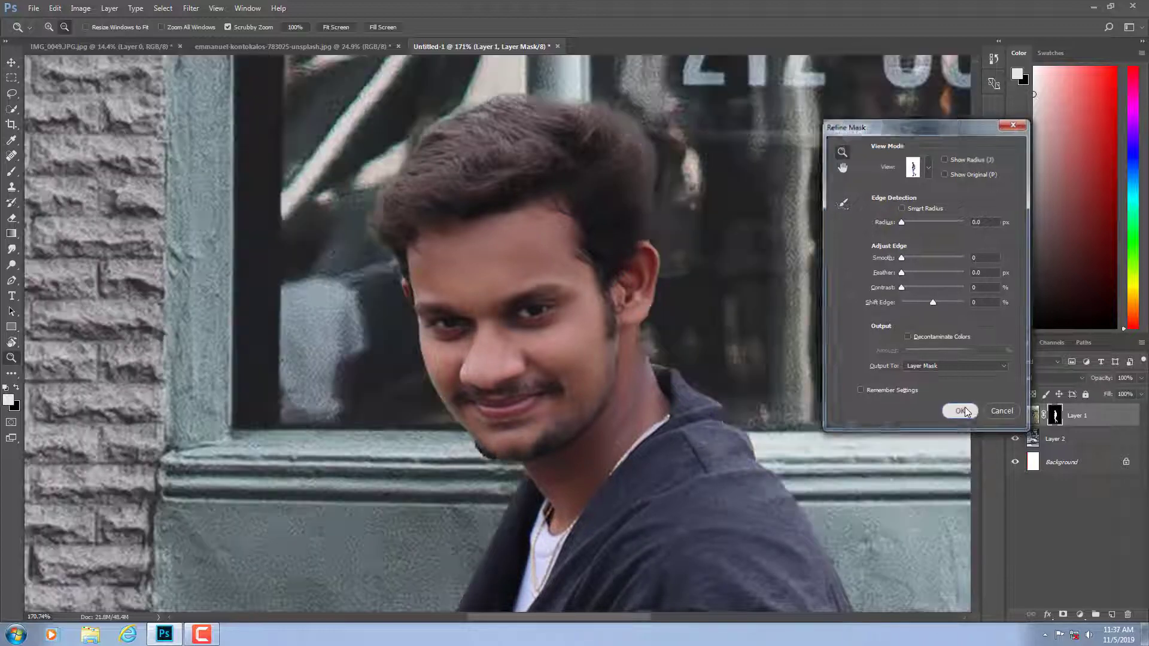
key("b")
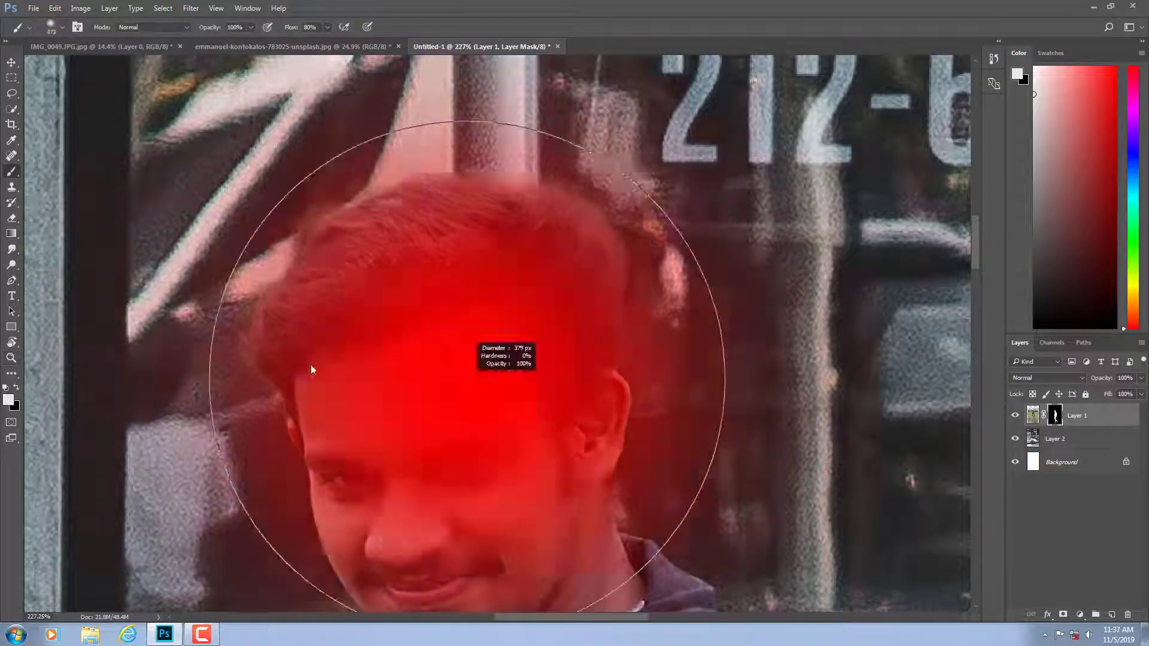
mouse_move(273, 354)
left_mouse_down()
mouse_move(226, 328)
mouse_move(338, 365)
mouse_move(431, 201)
mouse_move(570, 233)
left_mouse_up()
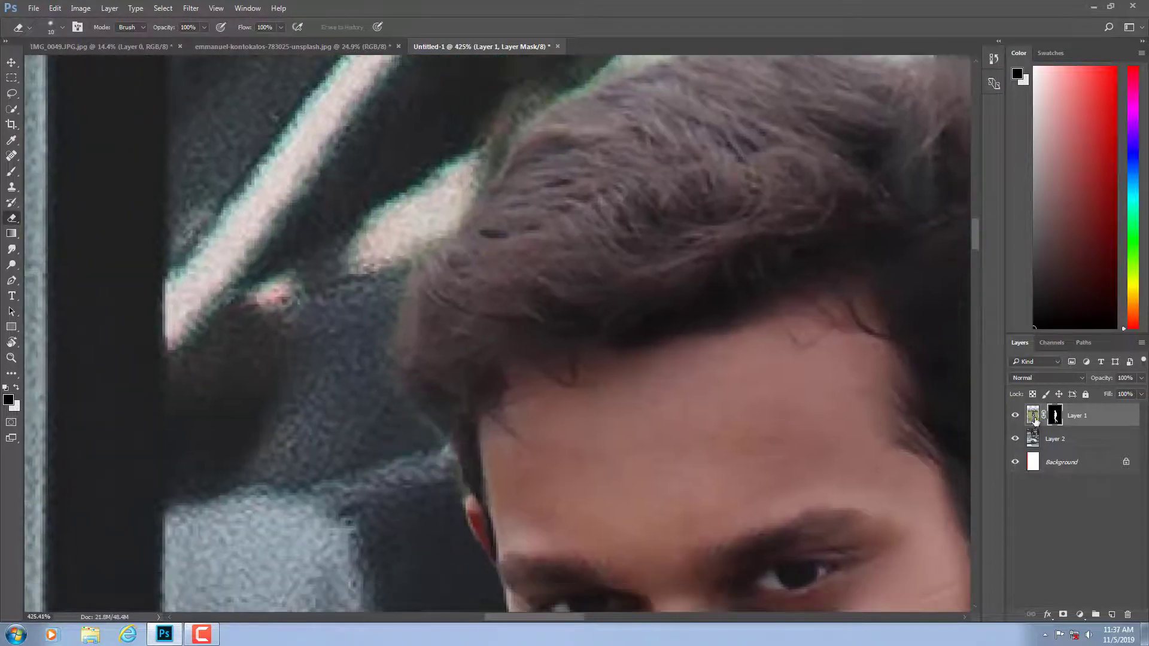
left_click(1034, 417)
Inspect the cut-out edges and return to brushing on the layer mask.
scroll(410, 257, "up", 3)
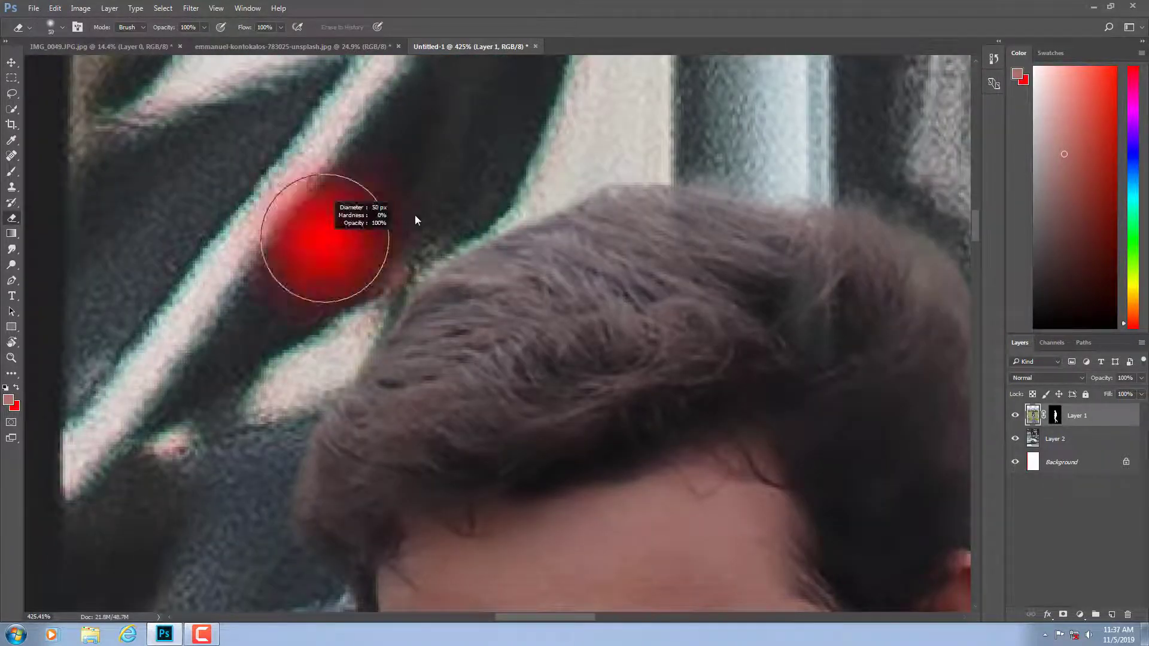
scroll(417, 220, "right", 3)
scroll(589, 249, "right", 3)
scroll(566, 405, "down", 2)
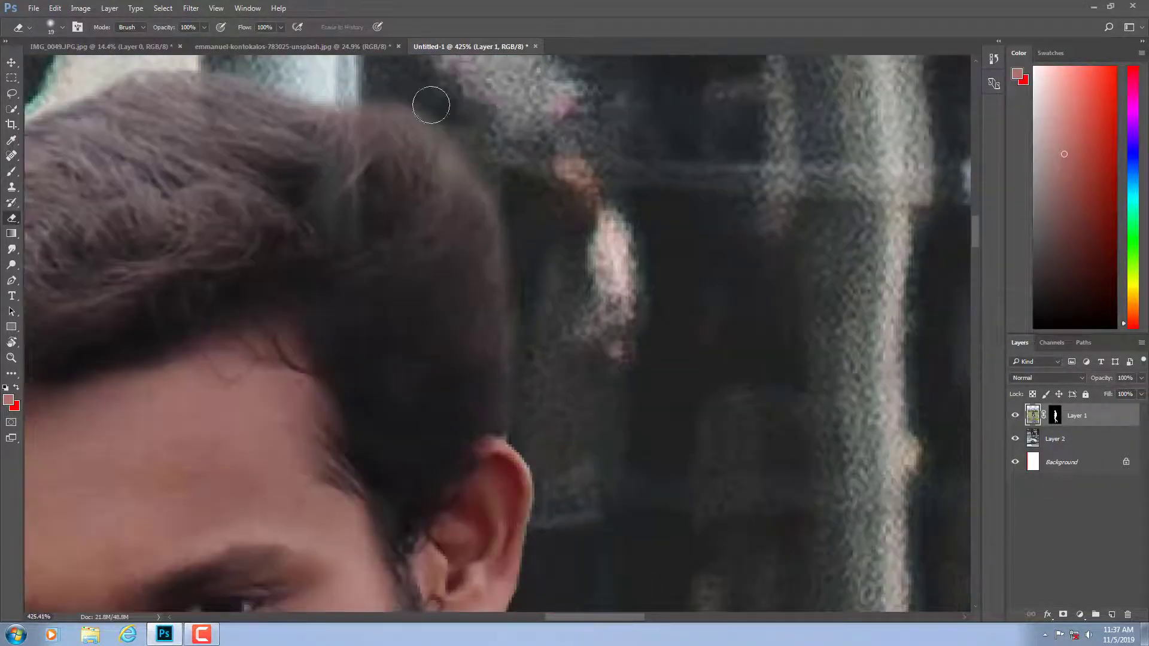
scroll(431, 104, "down", 5)
scroll(526, 359, "down", 3)
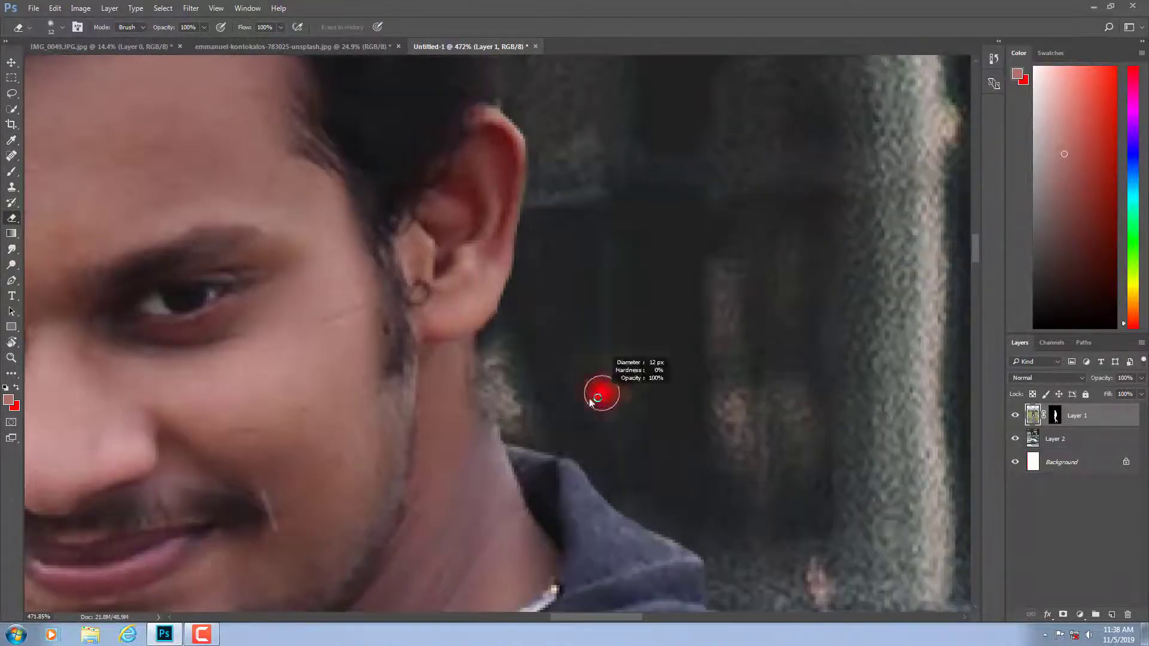
key("ctrl+backslash")
key("b")
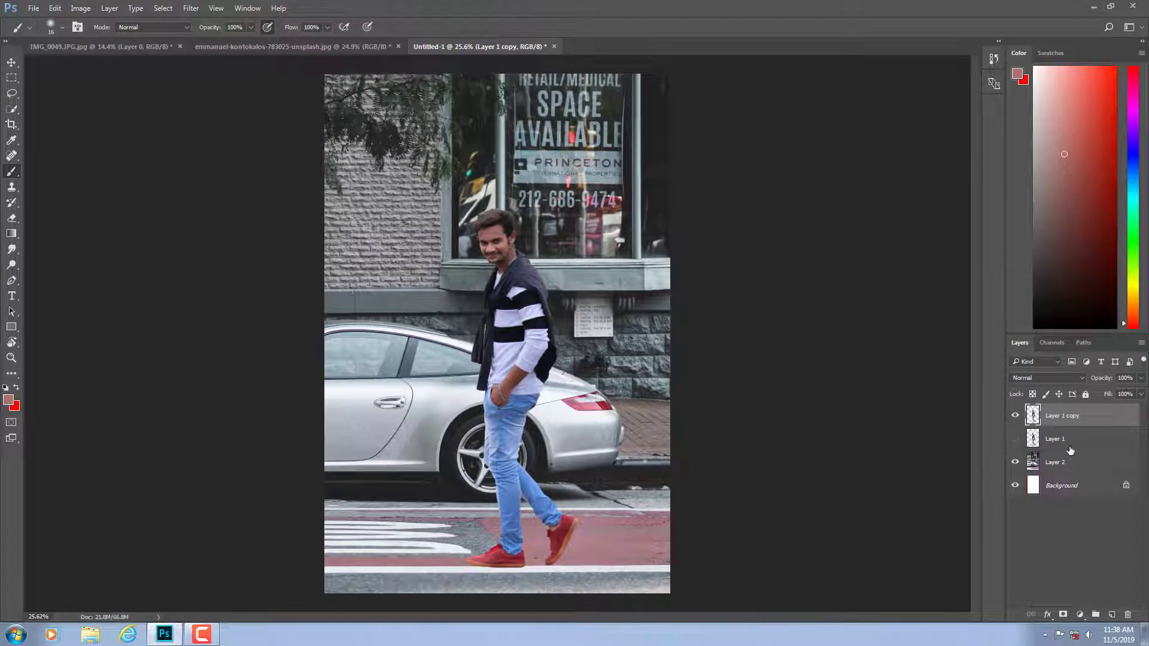
Add a Selective Color adjustment clipped to the man's layer, starting on the Blacks range.
left_click(1079, 614)
left_click(1065, 617)
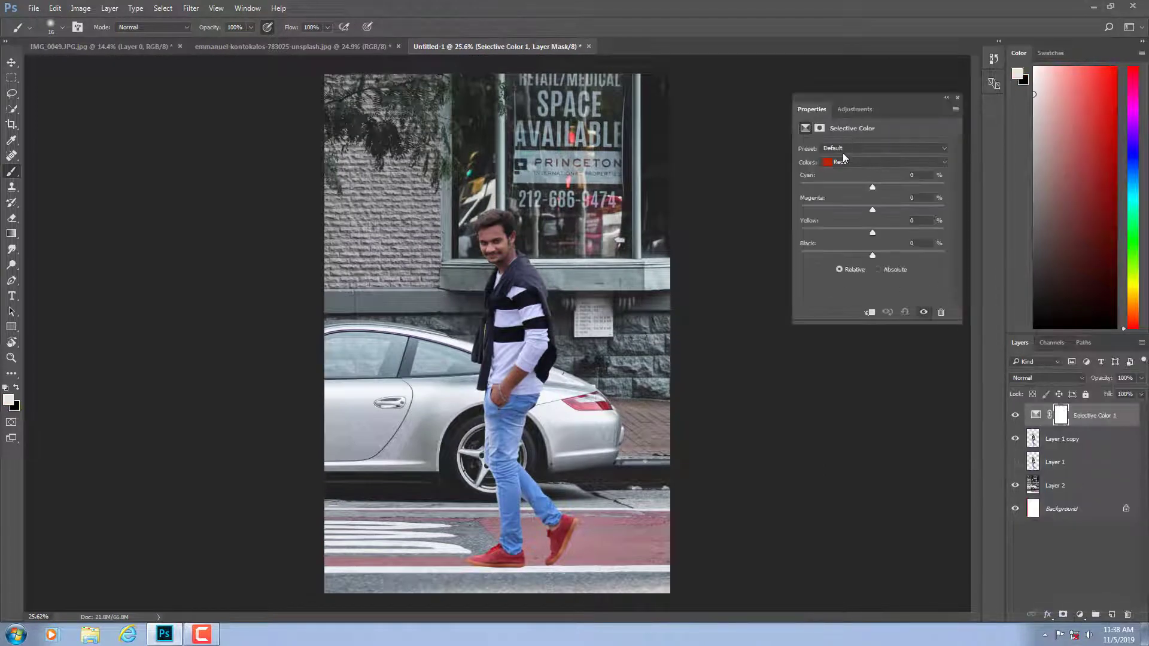
left_click(843, 161)
left_click(846, 251)
left_click(870, 312)
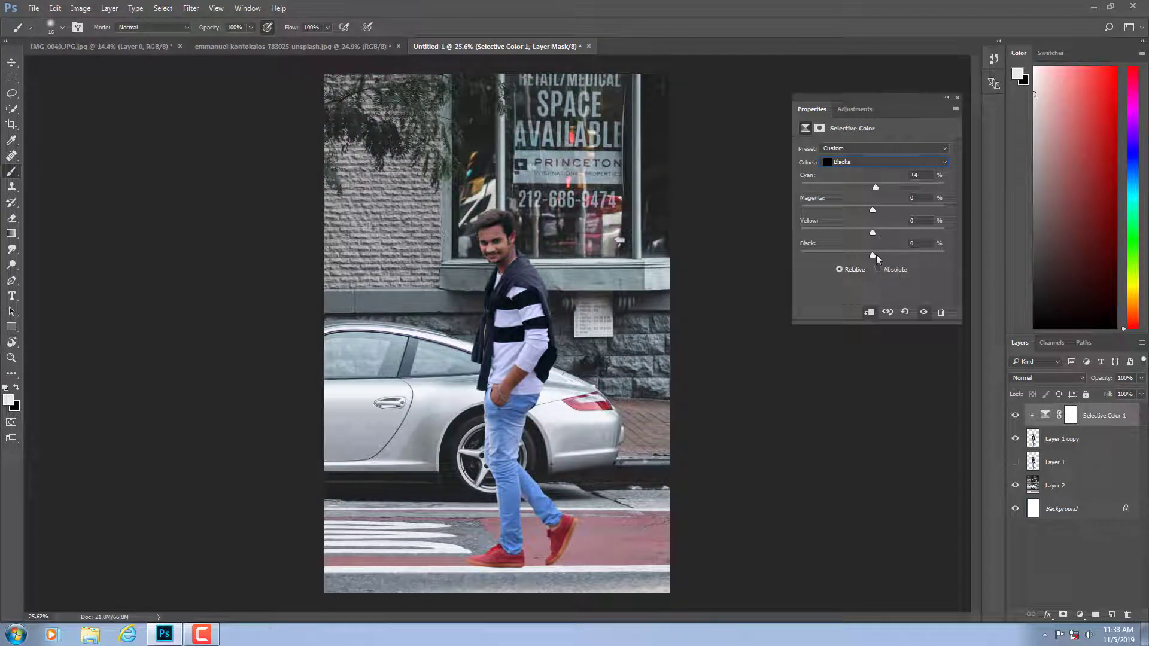
Lower cyan and black in the Reds and cyan in the Yellows.
left_click(871, 160)
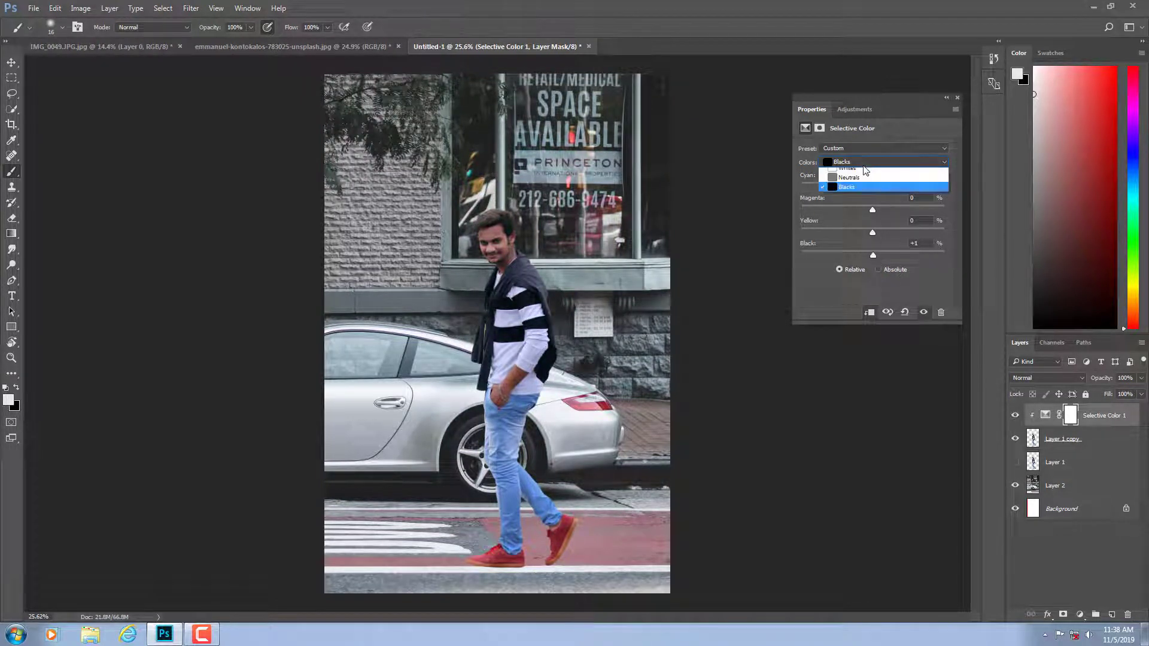
left_click(859, 170)
left_click_drag(873, 188, 845, 189)
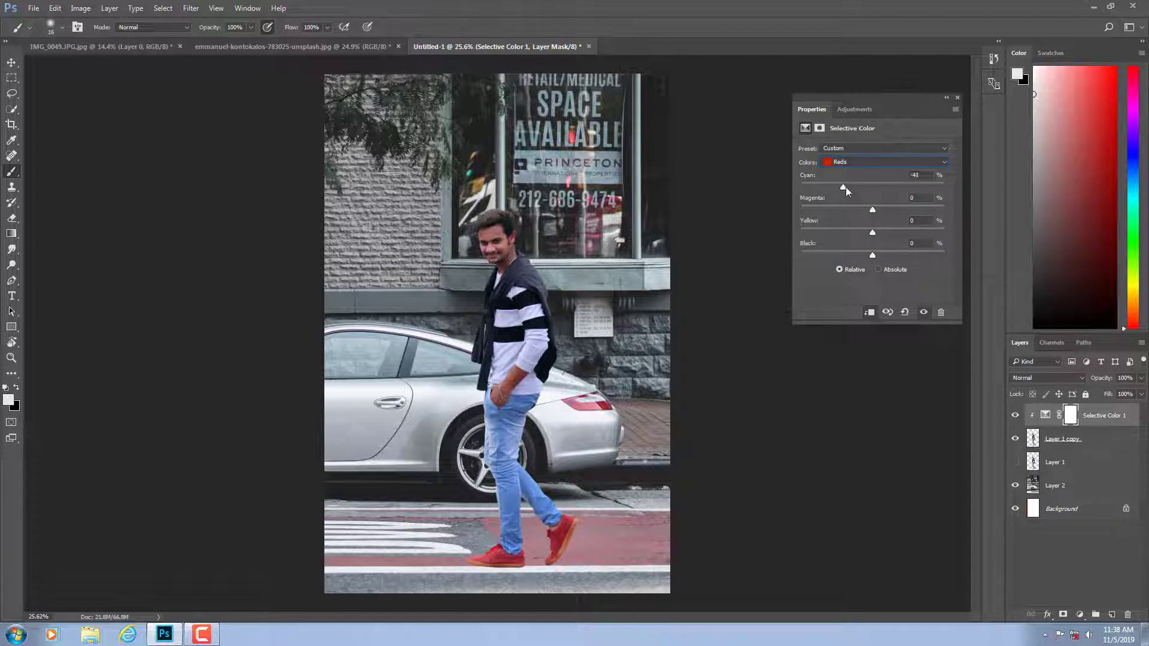
mouse_move(852, 254)
left_mouse_down()
mouse_move(863, 231)
mouse_move(844, 256)
left_mouse_up()
left_click(836, 162)
left_click_drag(872, 187, 863, 187)
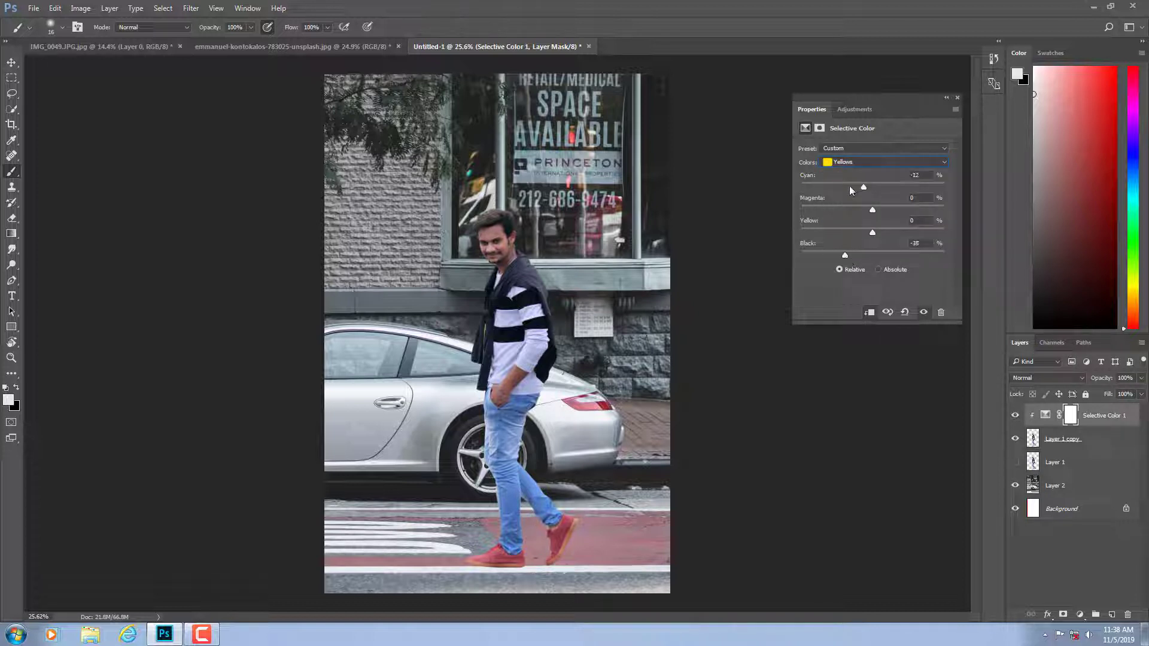
left_click(955, 98)
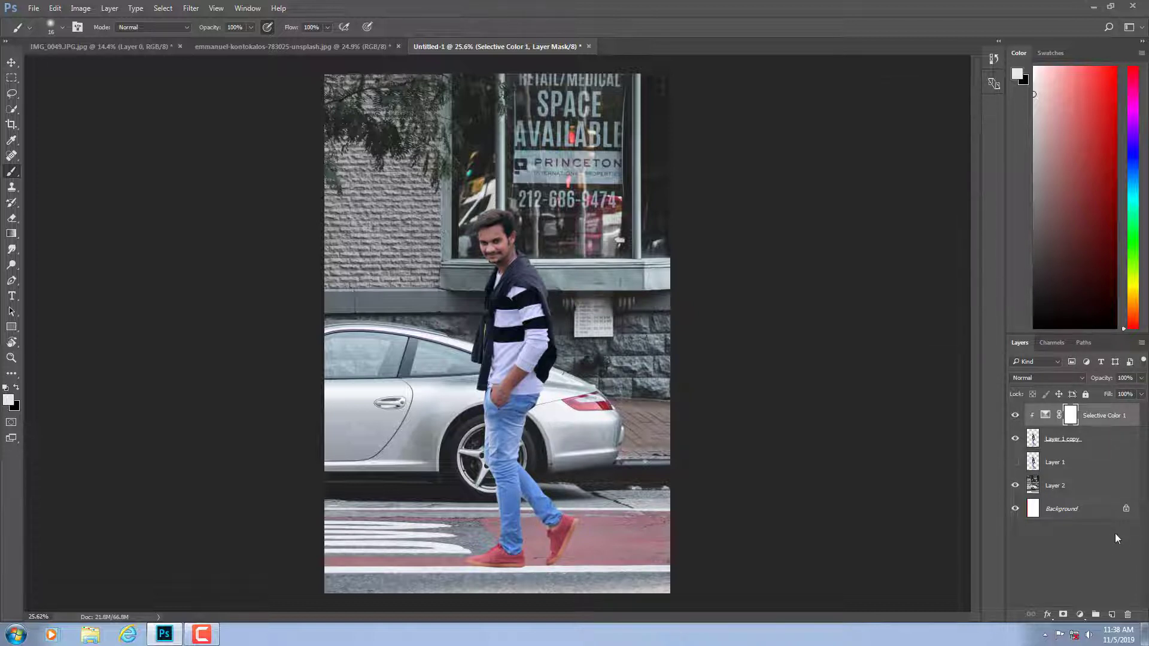
key("z")
mouse_move(500, 338)
left_mouse_down()
mouse_move(538, 338)
mouse_move(469, 217)
mouse_move(464, 62)
left_mouse_up()
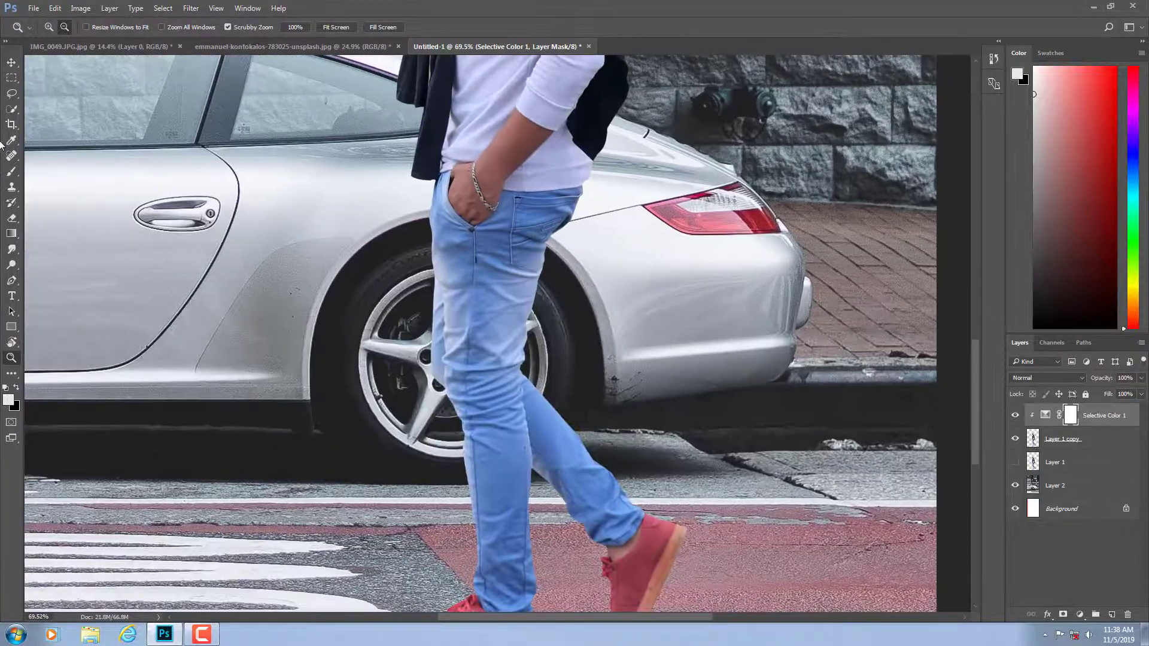
Pick the soft round brush at about 187 px with black as the paint colour.
right_click(11, 172)
left_click(54, 169)
left_click_drag(507, 377, 549, 404)
scroll(550, 404, "down", 5)
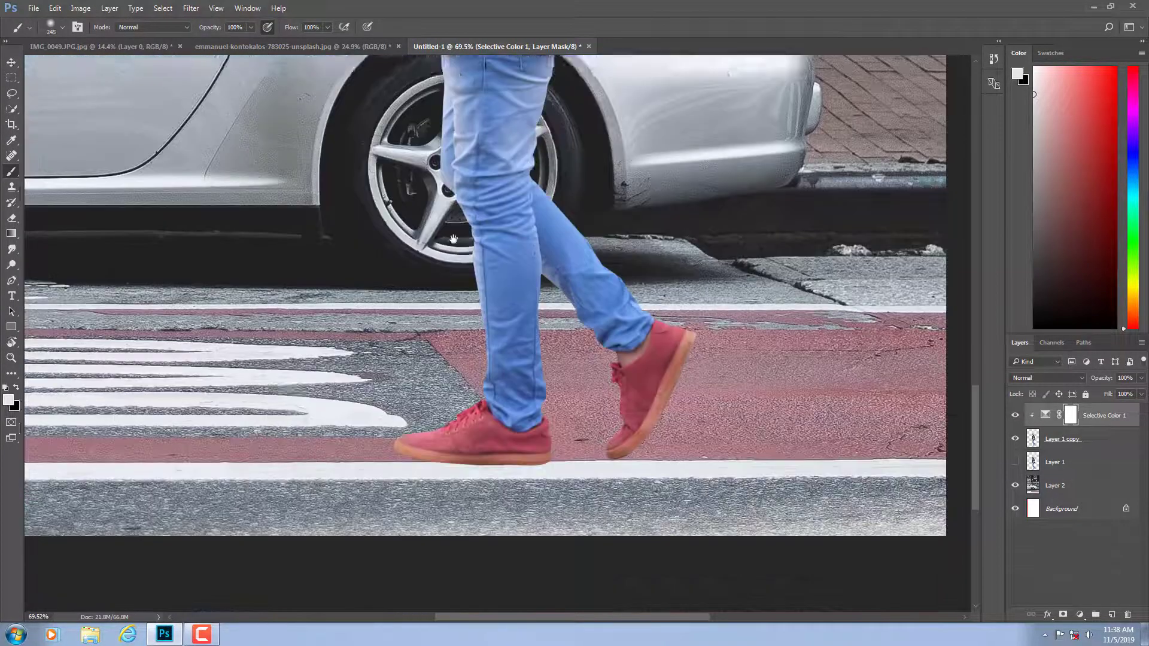
scroll(475, 331, "down", 1)
key("x")
key("z")
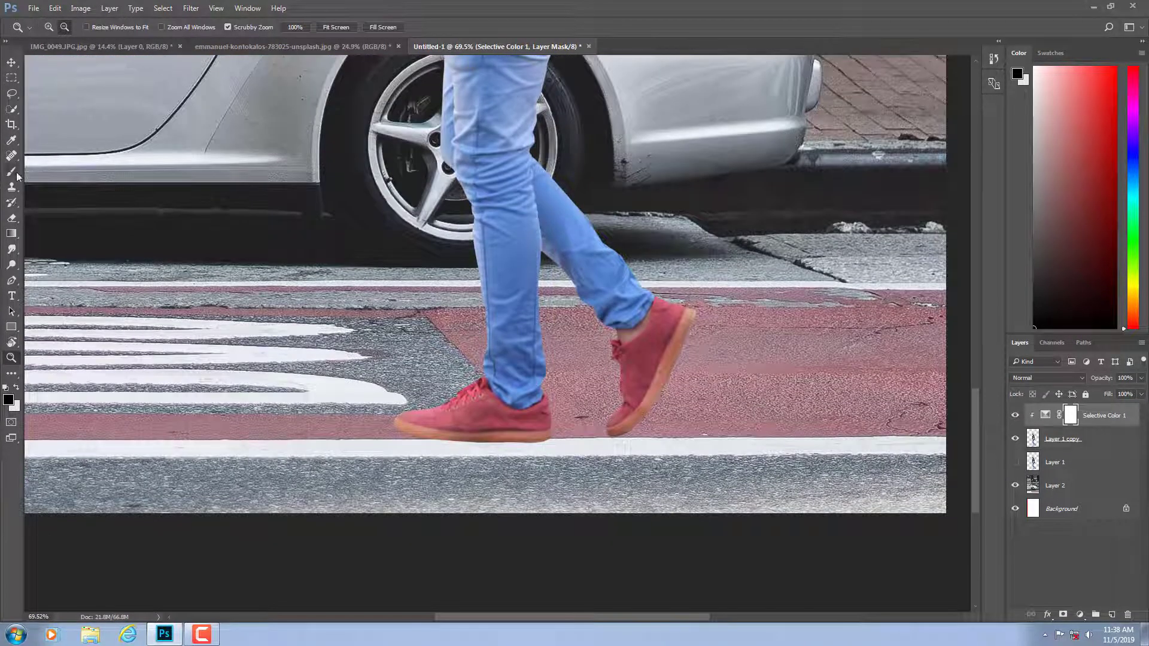
Reselect the brush at about 115 px and paint the shoes out of the Selective Color mask.
right_click(11, 171)
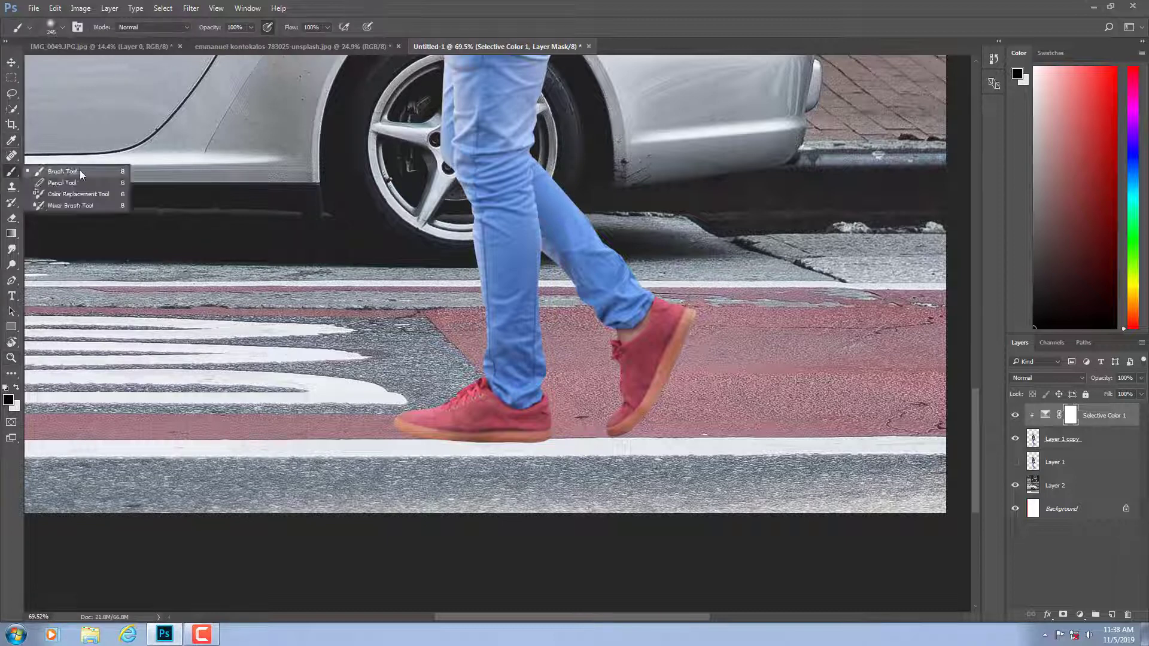
left_click(54, 170)
key("x")
left_click_drag(598, 368, 562, 369)
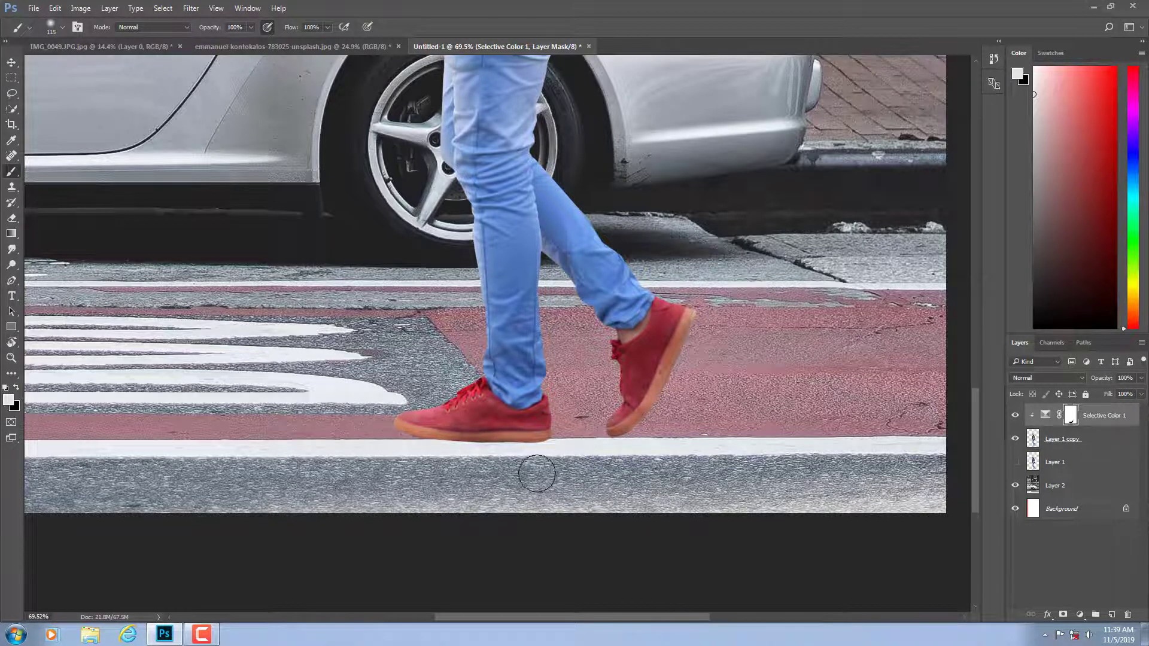
scroll(532, 476, "down", 4)
scroll(529, 479, "down", 3)
scroll(527, 481, "up", 4)
scroll(525, 482, "up", 2)
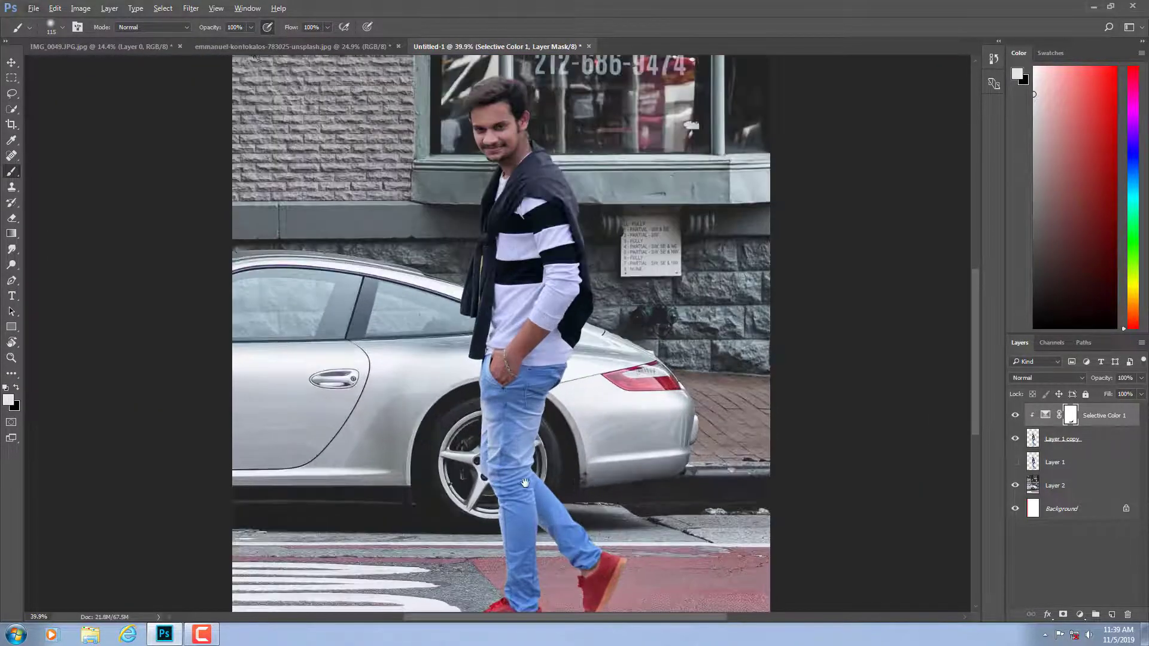
left_click_drag(525, 482, 545, 392)
Add a new clipped layer above the man and drag a gradient darkening his lower legs and shoes.
left_click(1071, 440)
left_click(1110, 614)
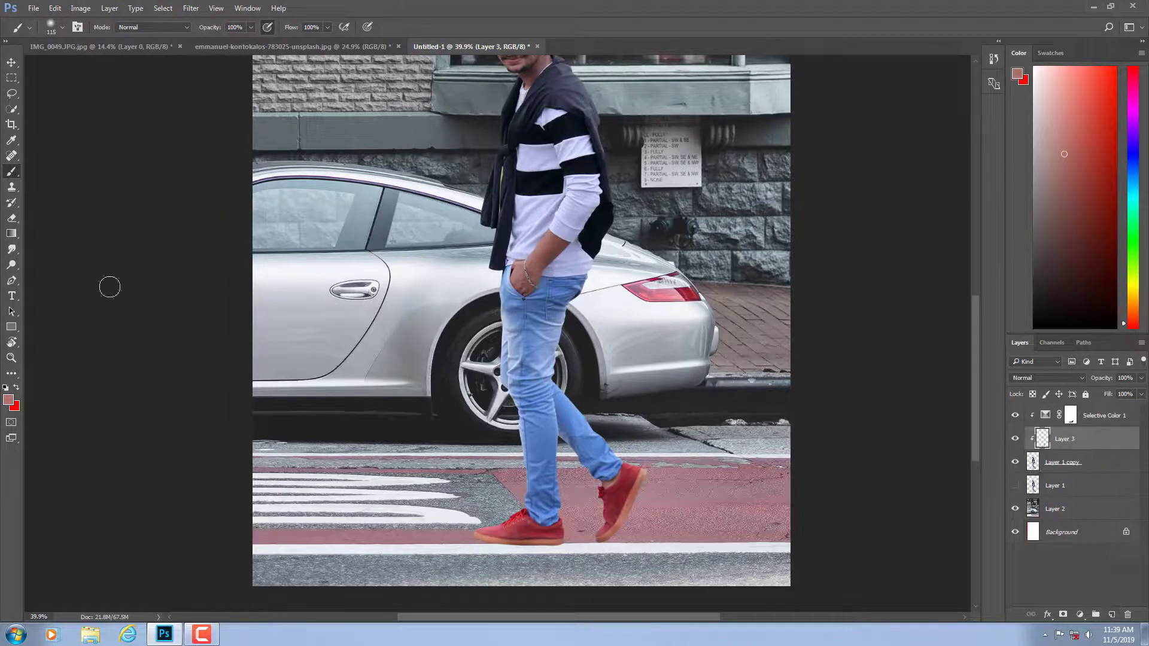
key("g")
scroll(149, 180, "down", 2)
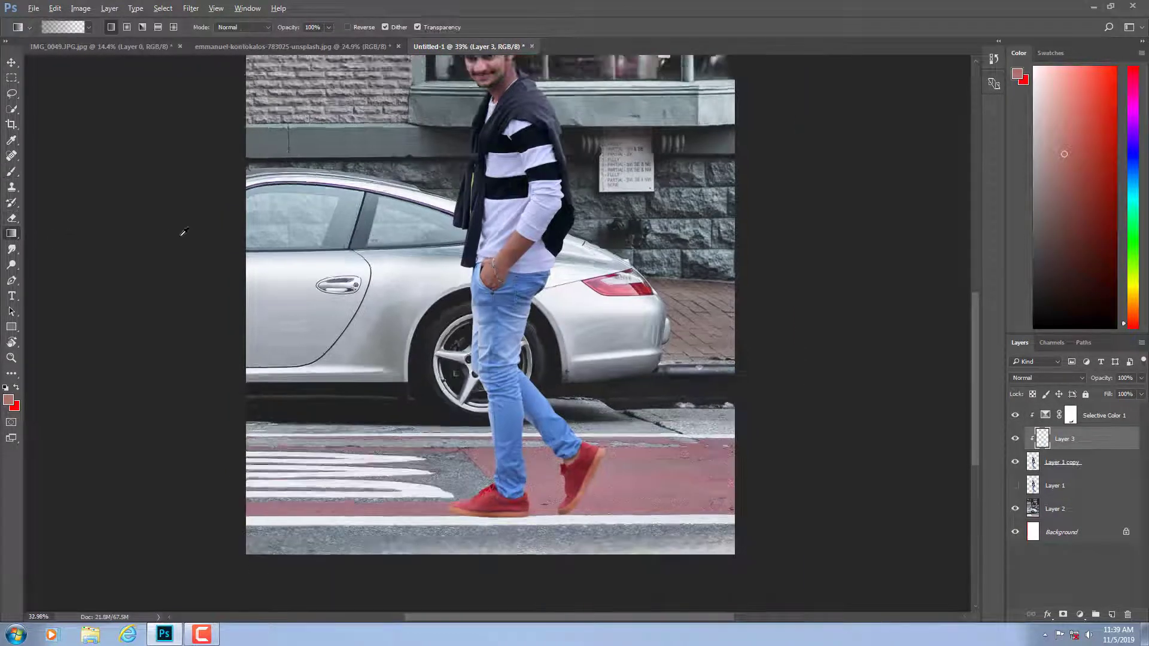
scroll(180, 239, "down", 2)
scroll(473, 466, "up", 5)
left_click_drag(449, 266, 427, 389)
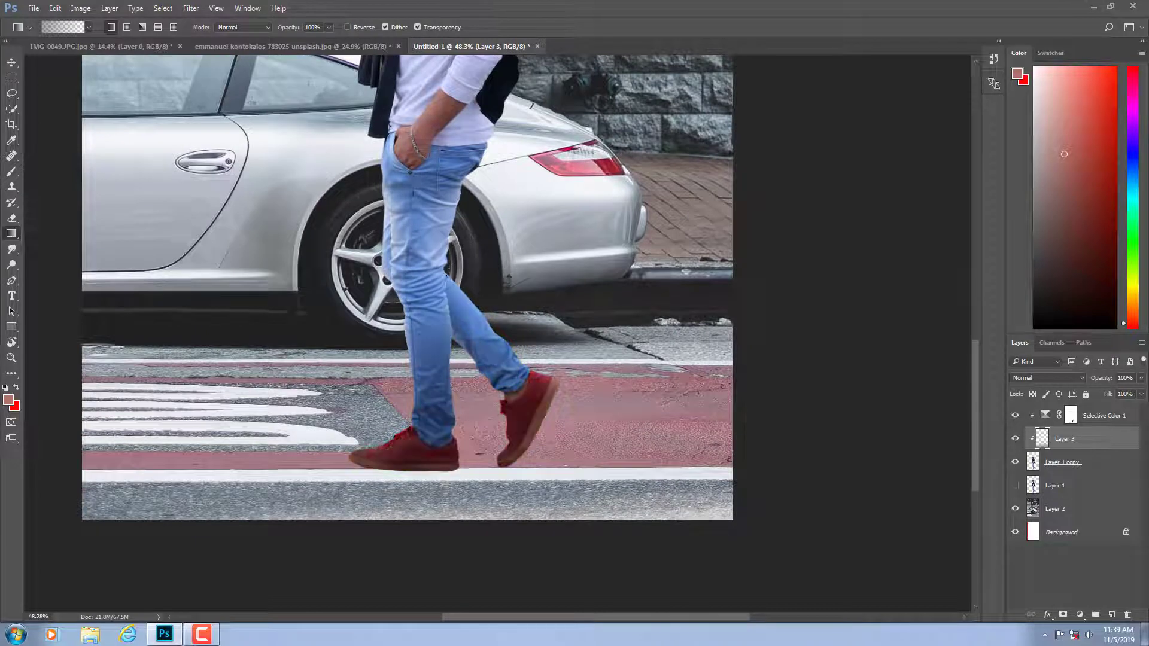
scroll(427, 389, "down", 3)
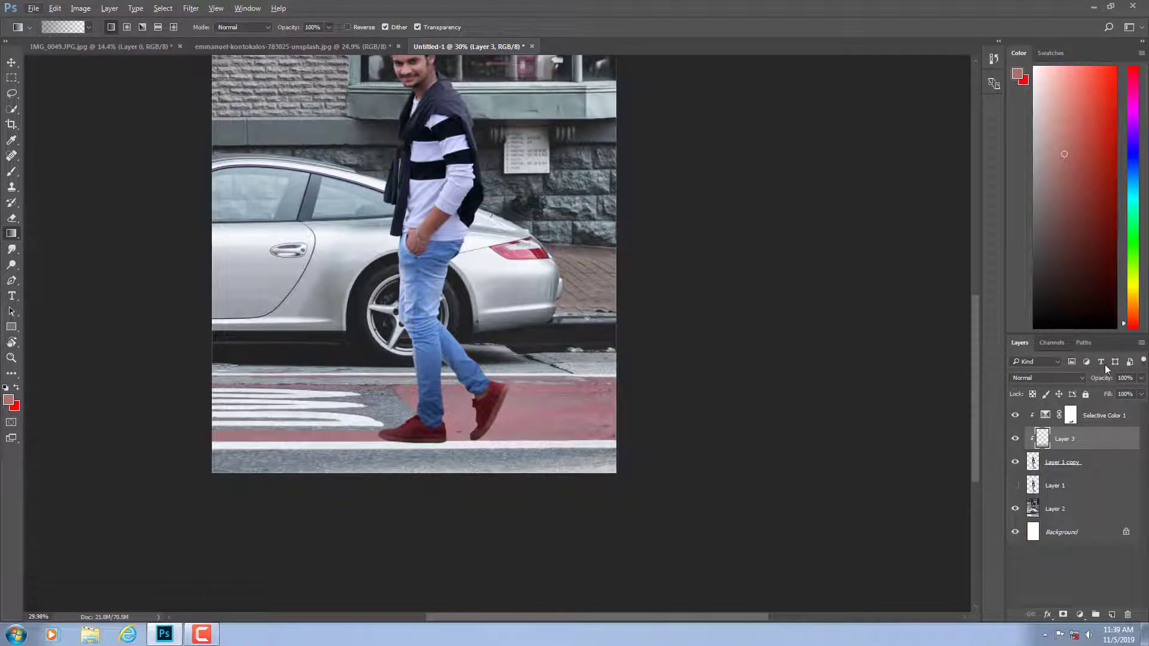
Set the gradient layer to 38% opacity and mask away the darkening left of the front leg.
left_click_drag(1074, 380, 1072, 380)
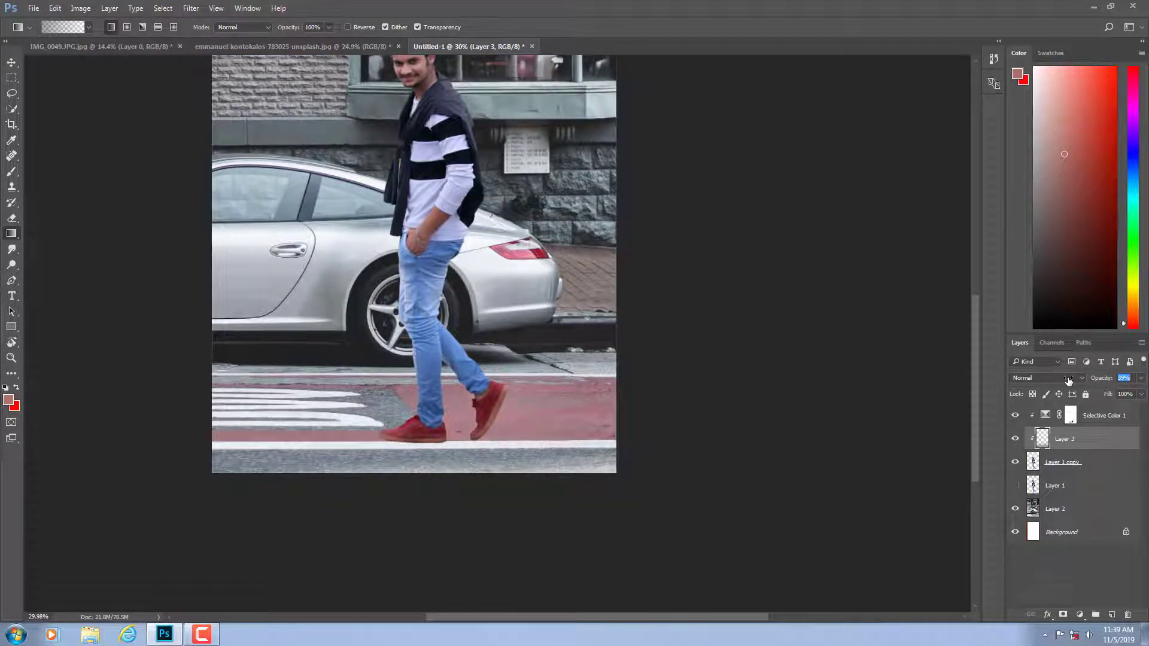
scroll(440, 468, "up", 5)
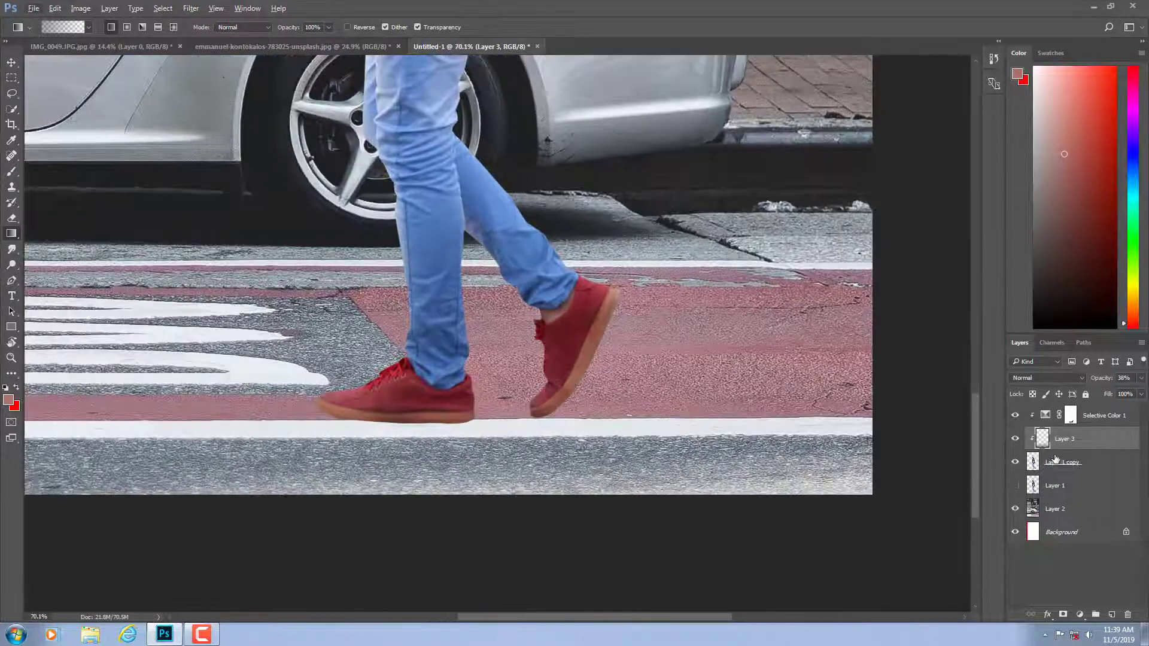
left_click(1068, 616)
left_click(9, 174)
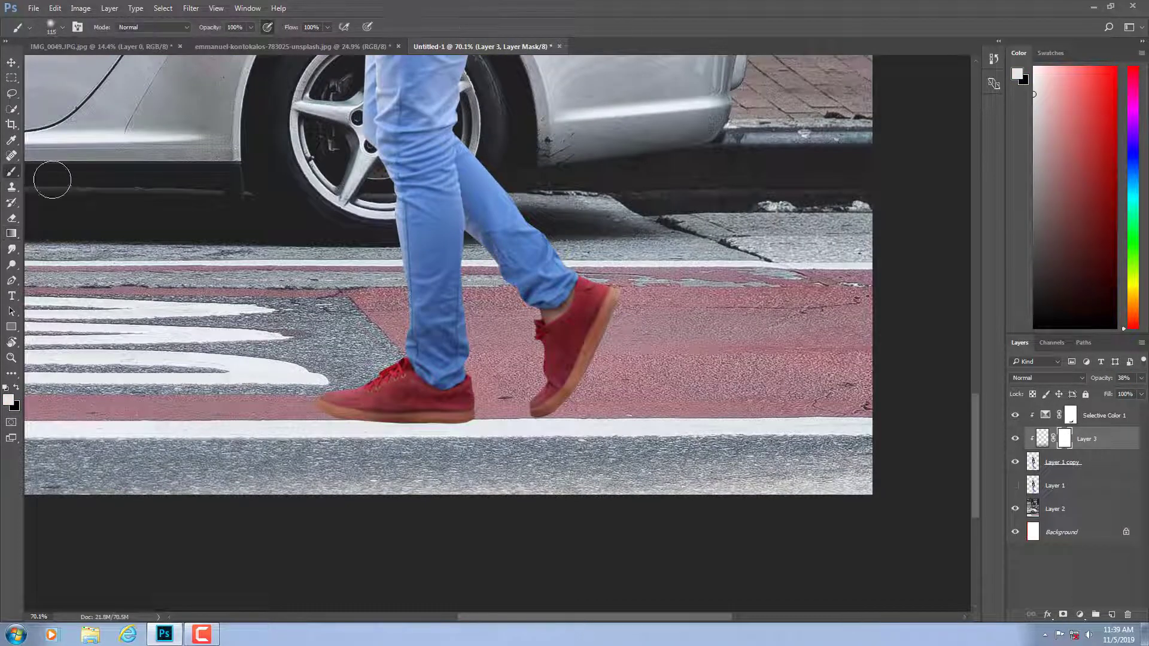
key("x")
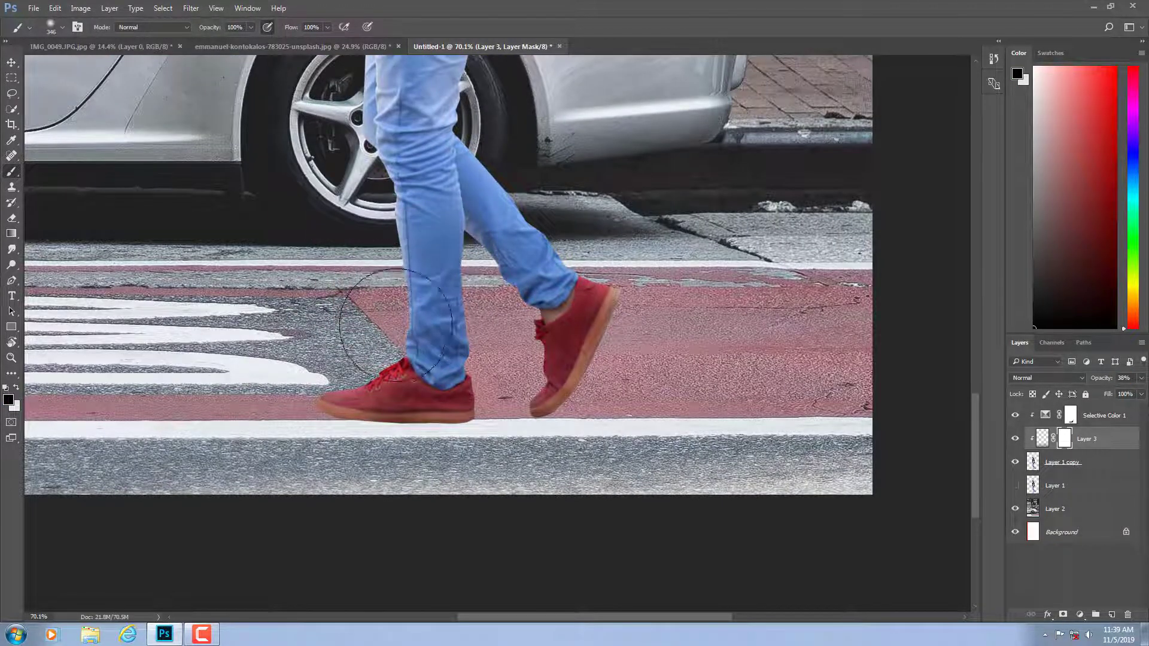
left_click_drag(372, 321, 402, 336)
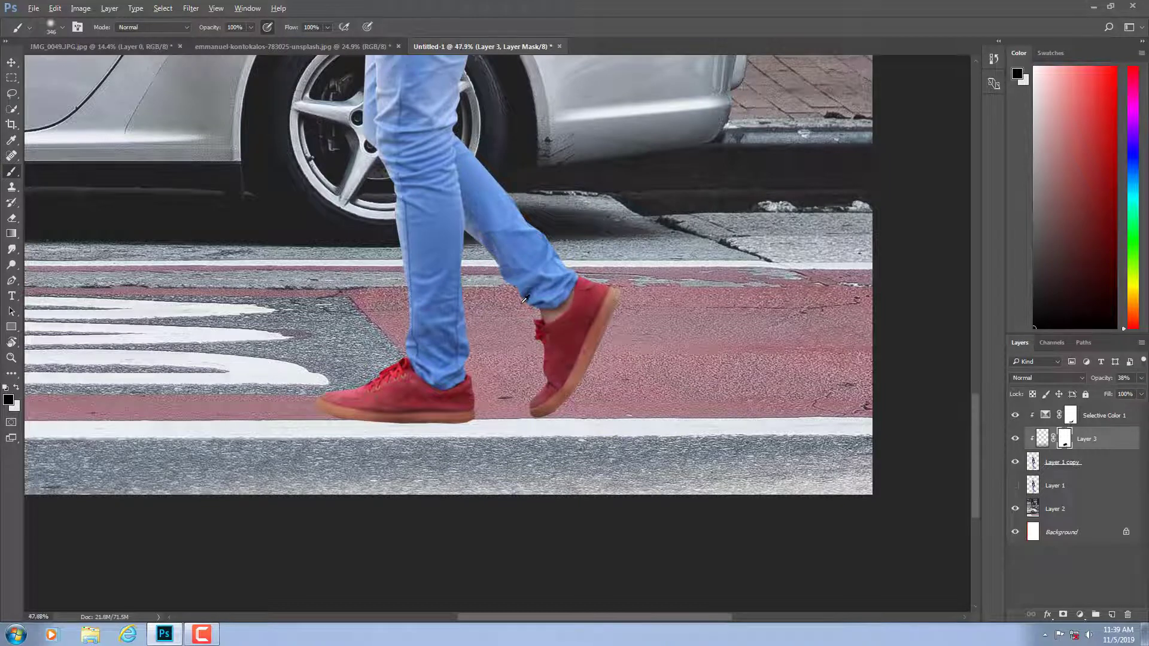
key("ctrl+0")
scroll(478, 482, "up", 3)
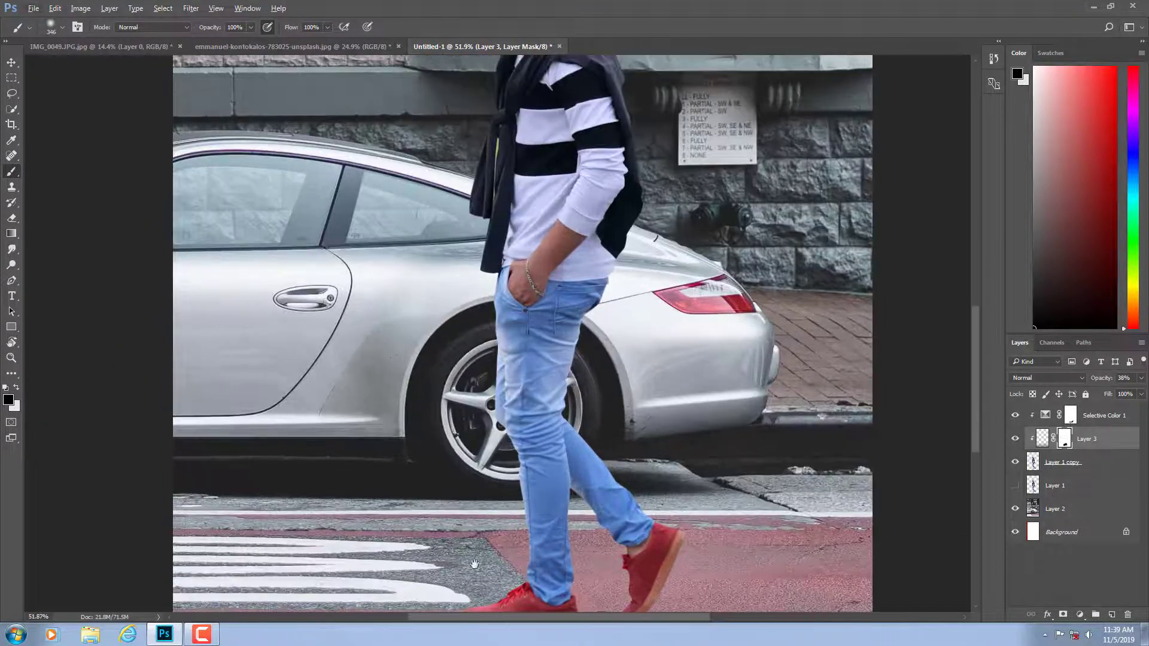
scroll(791, 301, "up", 2)
Add an empty layer below the man and paint a soft black dab on the crosswalk.
left_click(1053, 461)
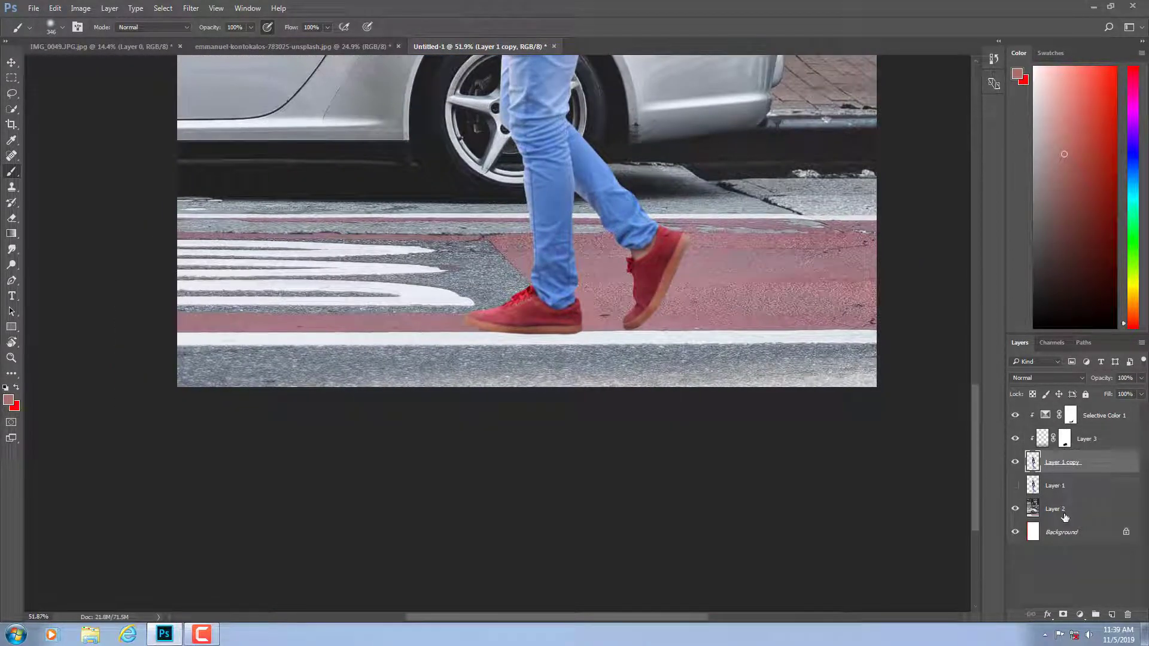
left_click(1111, 615, "ctrl")
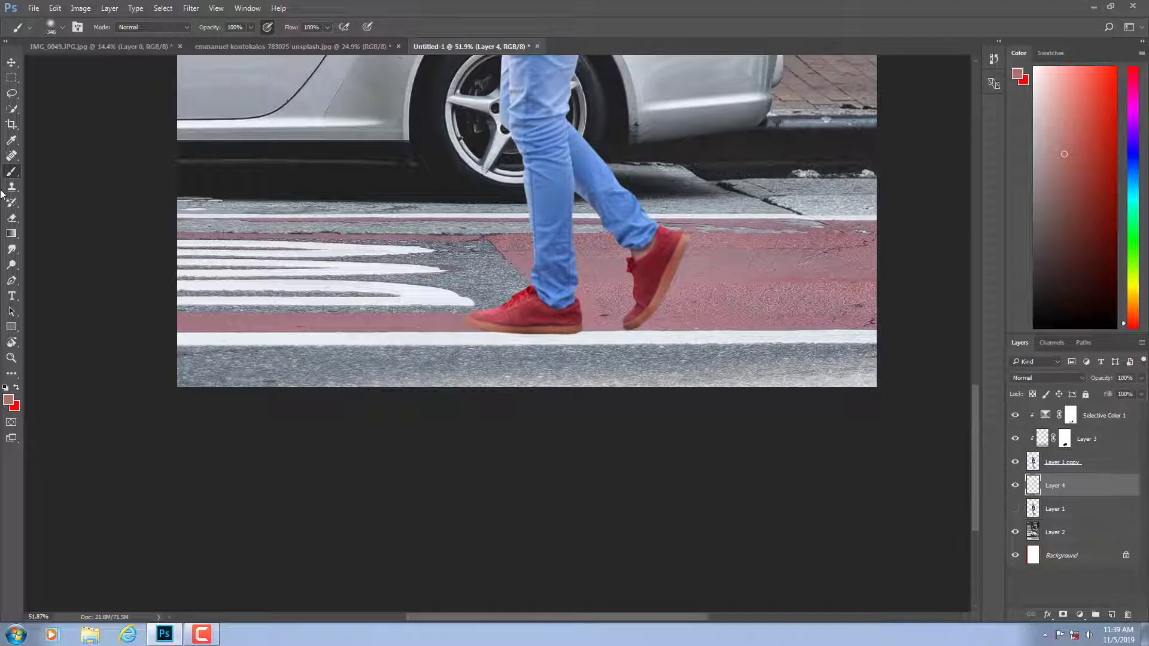
left_click(6, 389)
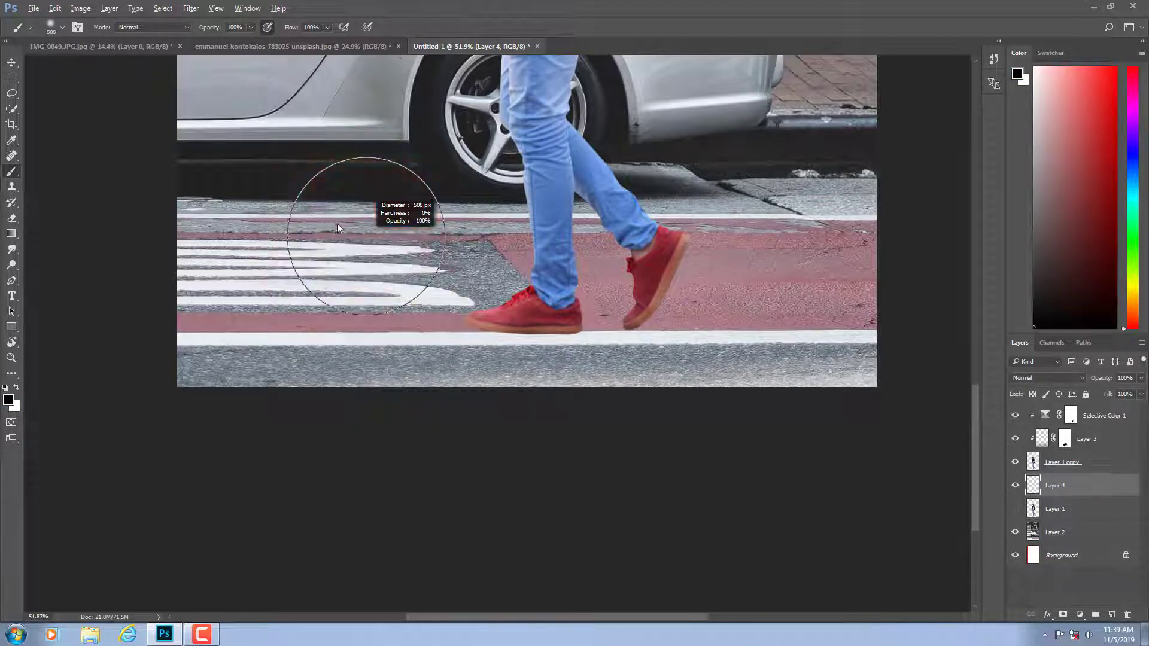
left_click(319, 295)
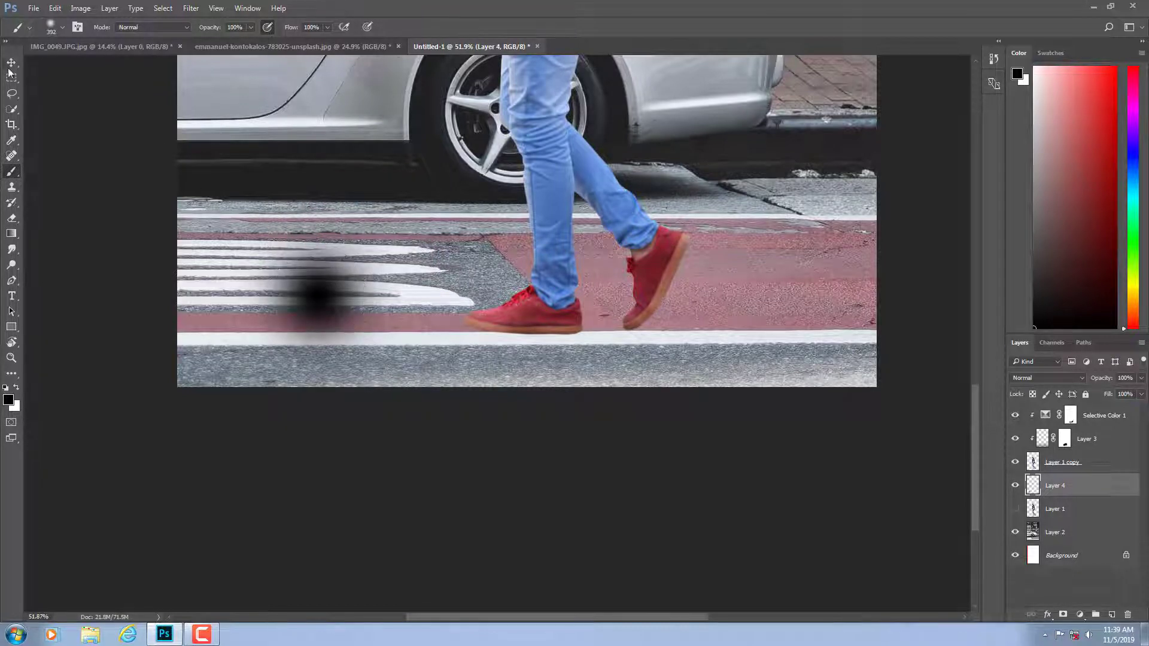
Transform the dab into a thin, wide shadow under the shoes.
key("ctrl+t")
left_click_drag(318, 194, 318, 326)
left_click_drag(420, 335, 617, 335)
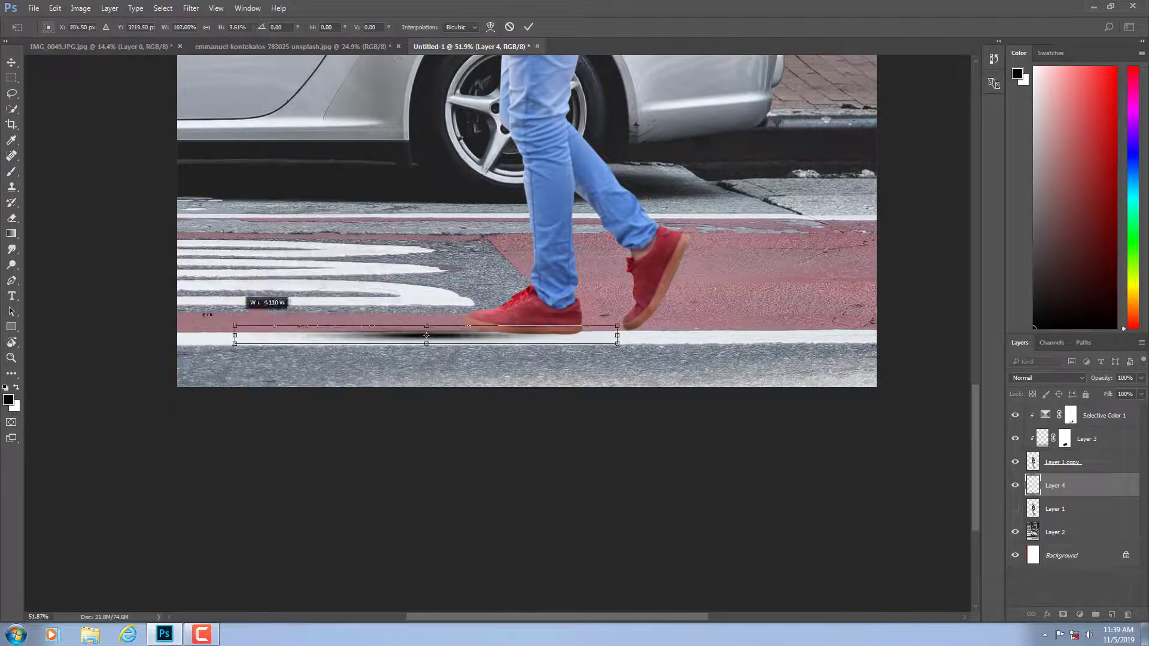
left_click_drag(206, 314, 538, 333)
scroll(538, 333, "up", 3)
left_click_drag(769, 326, 657, 338)
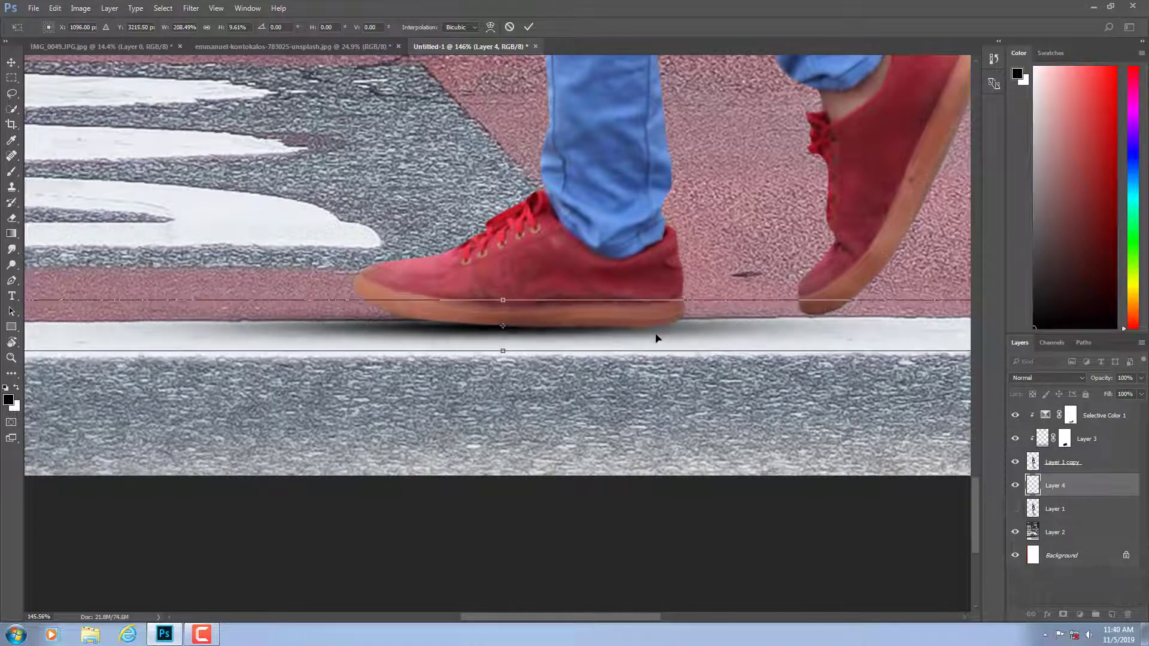
key("Return")
Duplicate the shadow layer and shift the copy right beneath the rear shoe.
scroll(656, 338, "down", 3)
key("ctrl+j")
scroll(872, 269, "up", 1)
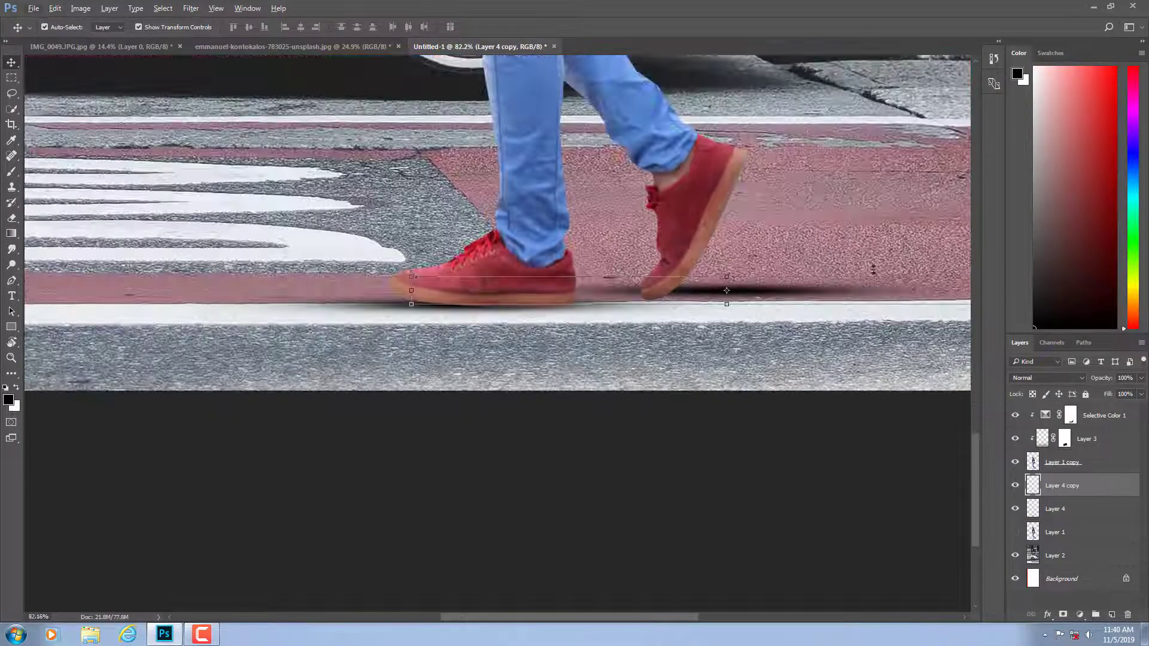
scroll(588, 270, "up", 3)
left_click_drag(628, 274, 705, 274)
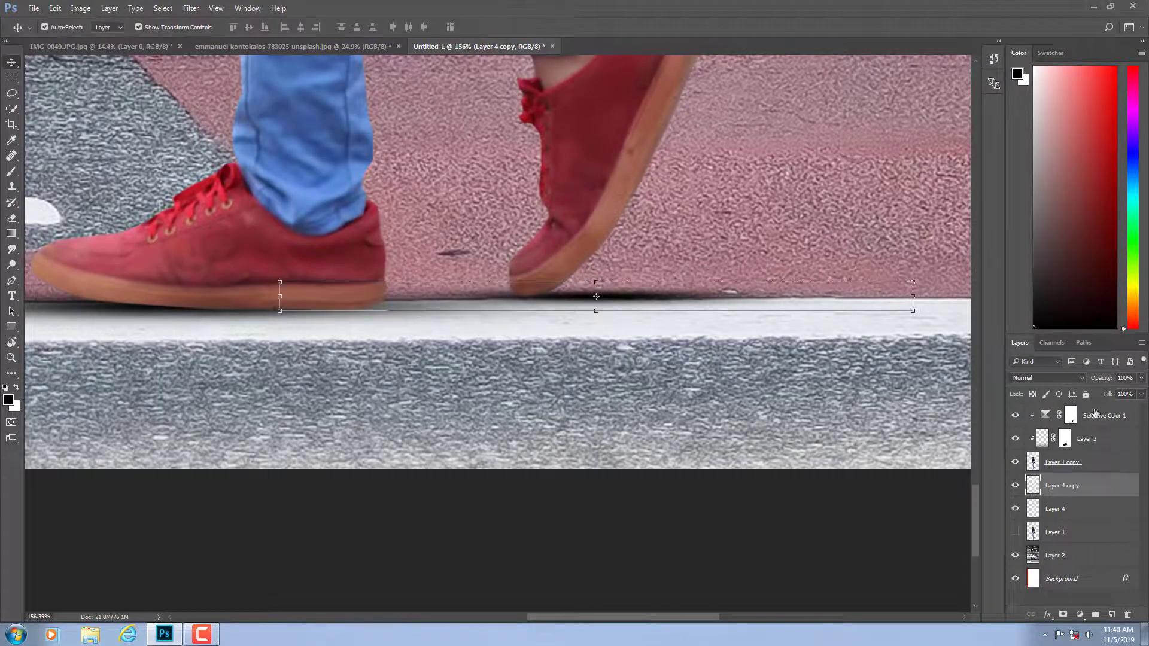
scroll(322, 366, "down", 3)
Add a layer mask to Layer 1 copy and paint white along the front shoe sole.
scroll(322, 366, "up", 3)
left_click(1062, 462)
left_click(1062, 614)
key("b")
scroll(498, 309, "up", 1)
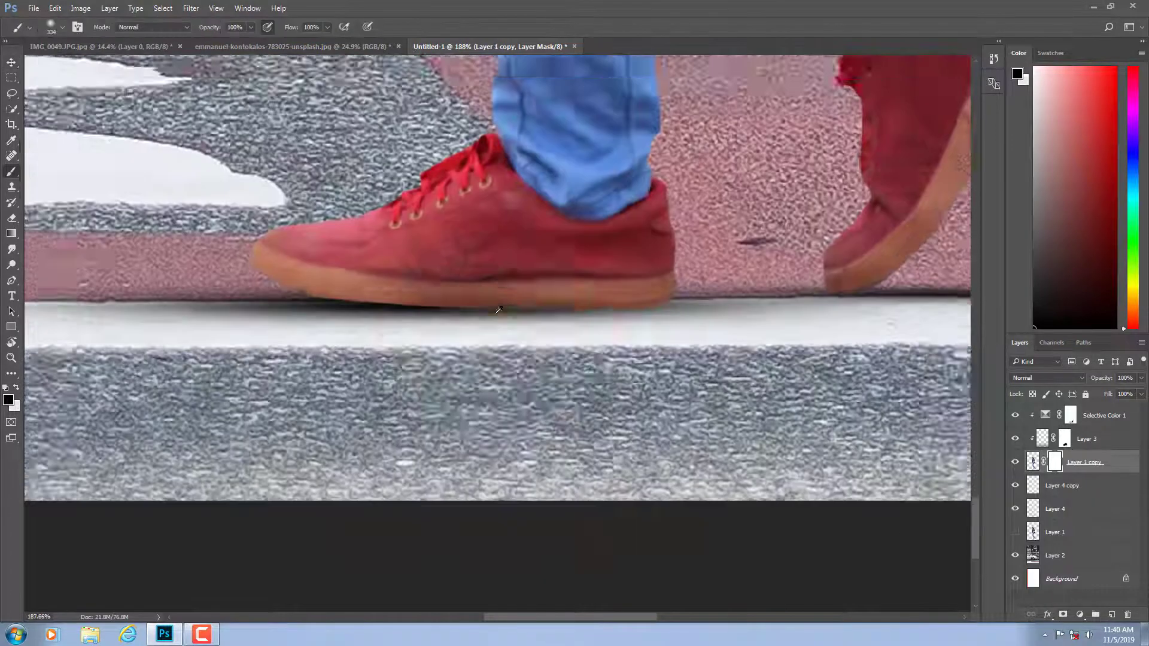
key("bracketleft")
key("bracketleft")
key("bracketleft")
key("x")
left_click_drag(300, 329, 491, 311)
Touch up the sole edge with a smaller brush, switching between white and black.
scroll(539, 299, "up", 1)
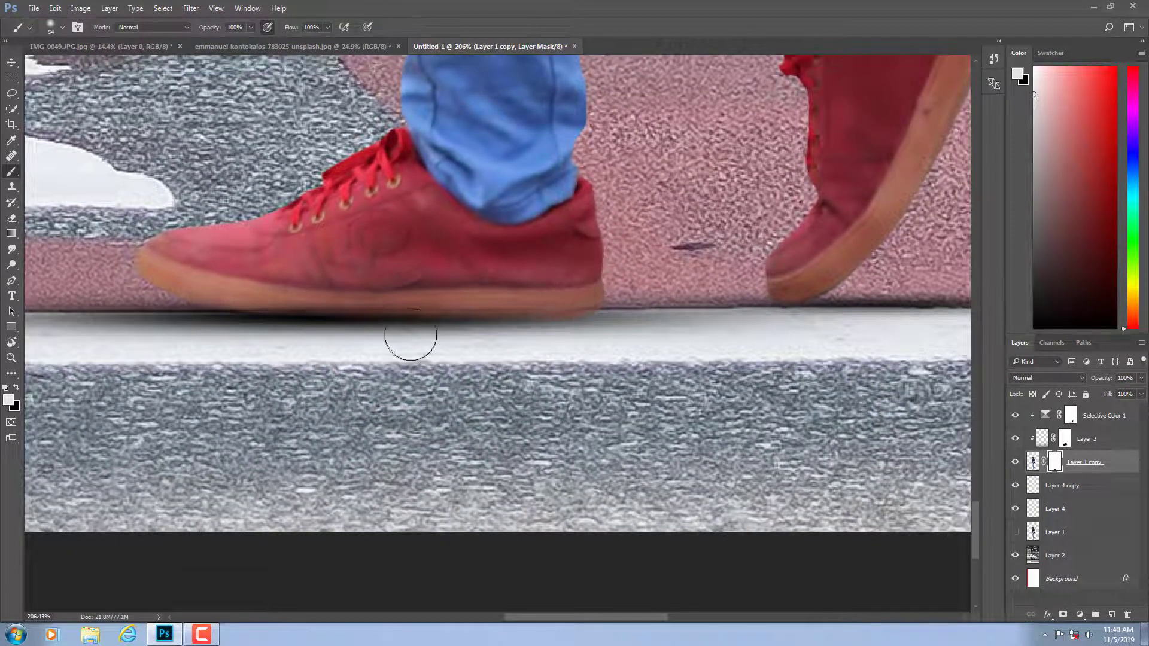
right_click(419, 156, "alt+shift")
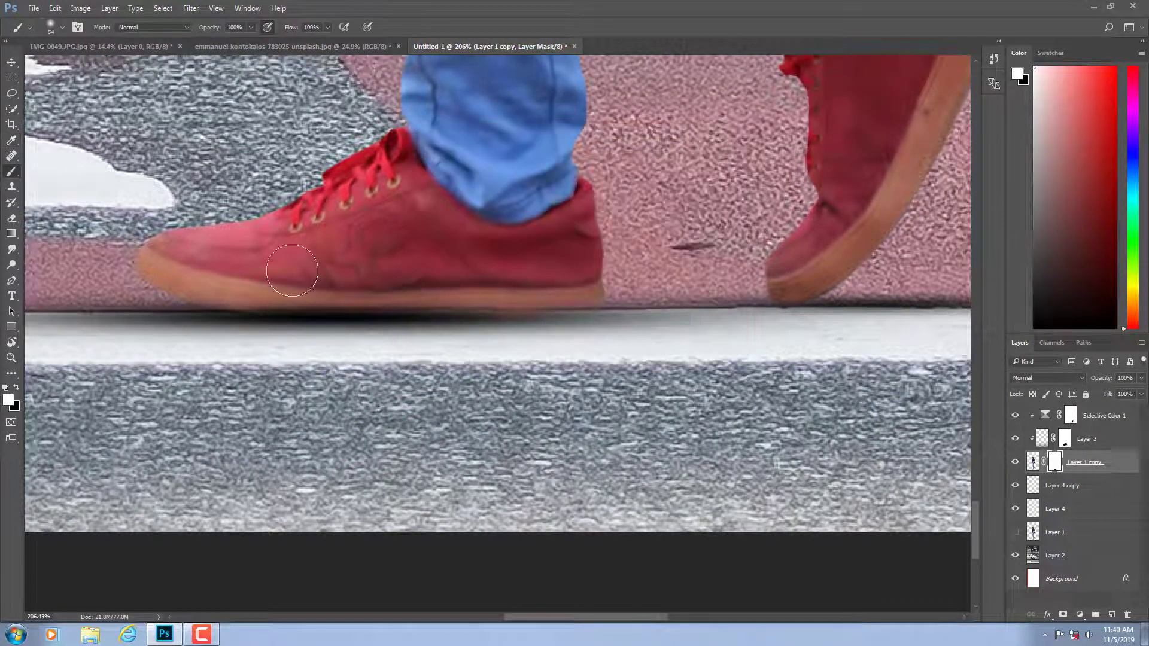
key("bracketleft")
key("bracketleft")
key("bracketleft")
scroll(754, 370, "up", 1)
key("x")
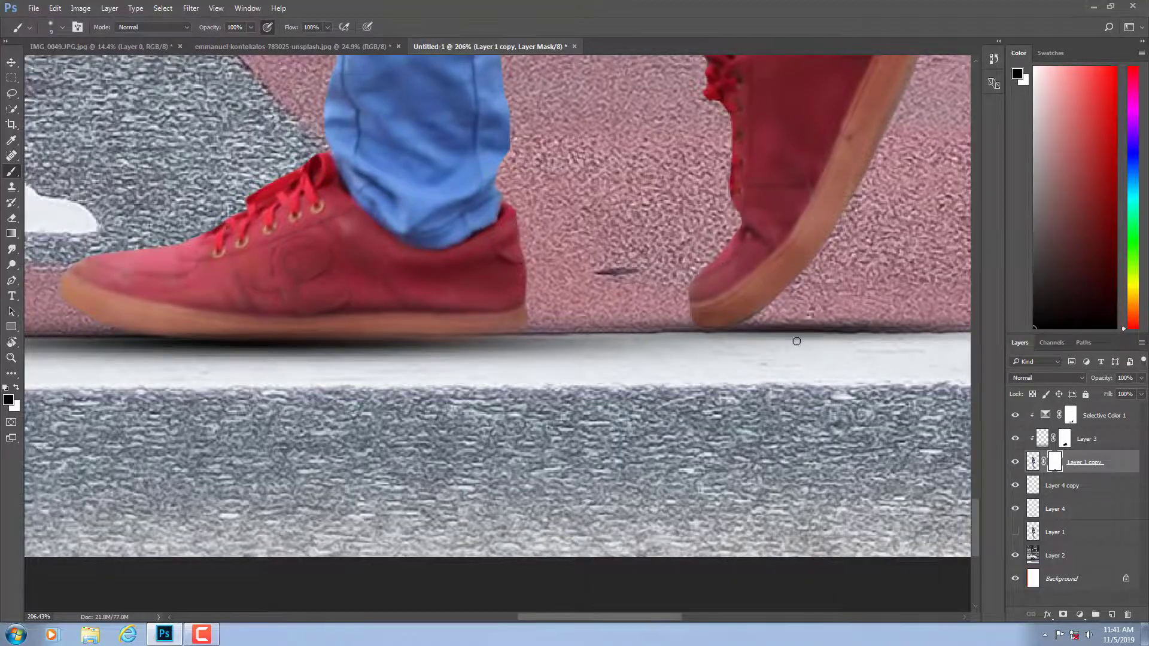
key("ctrl+0")
key("alt+bracketright")
key("alt+bracketright")
Add Layer 5 with a dark gradient over the lower image, faded to 20% opacity.
left_click(1110, 615)
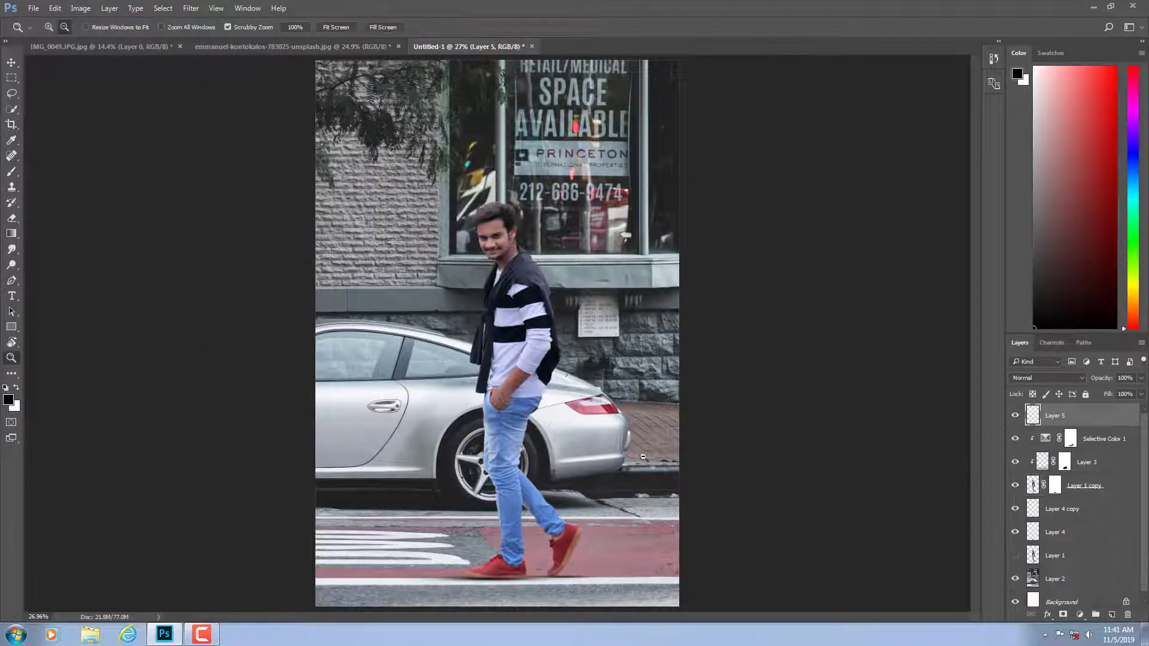
key("z")
left_click(376, 384, "alt")
left_click(9, 234)
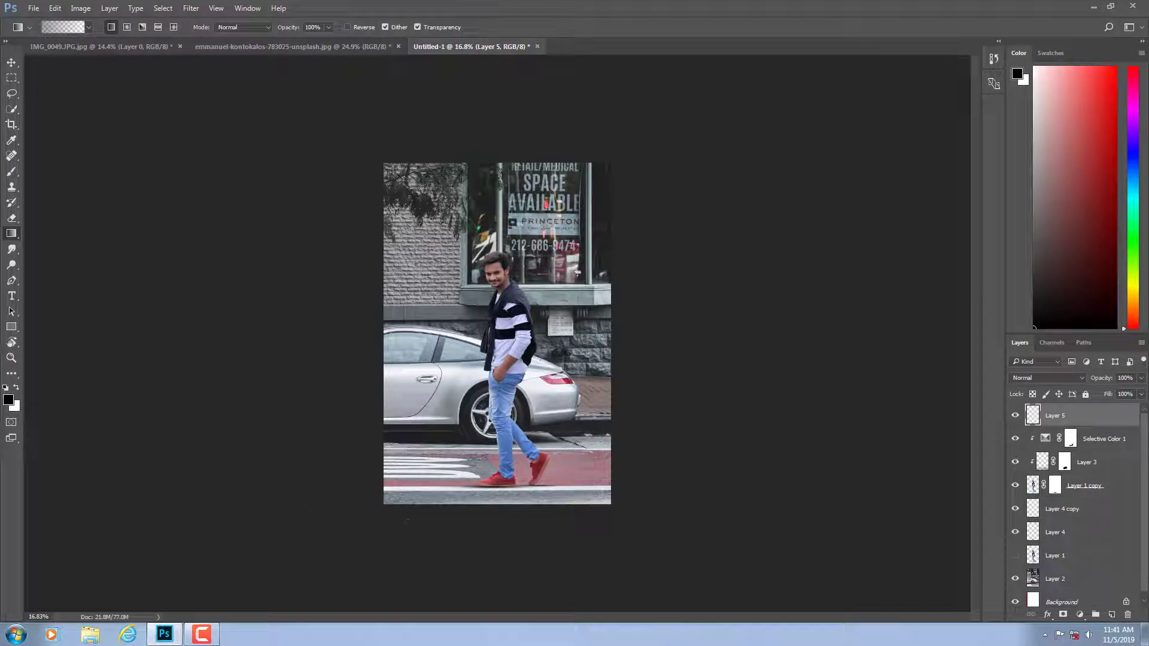
left_click_drag(452, 536, 452, 536)
key("ctrl+plus")
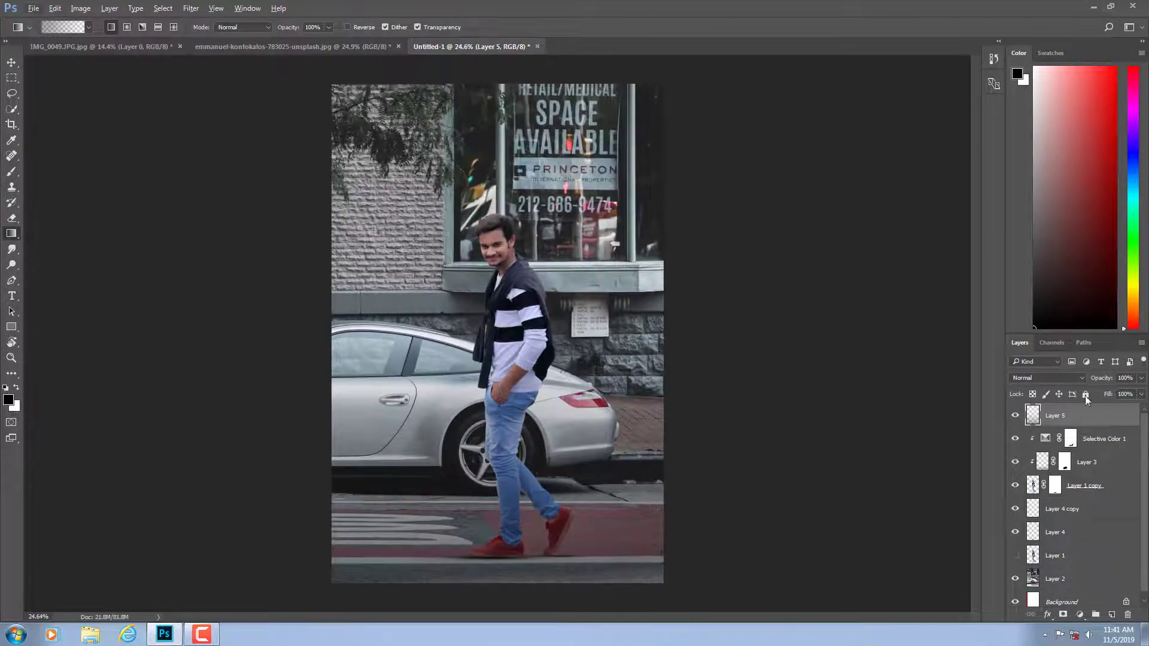
left_click_drag(1110, 380, 1051, 381)
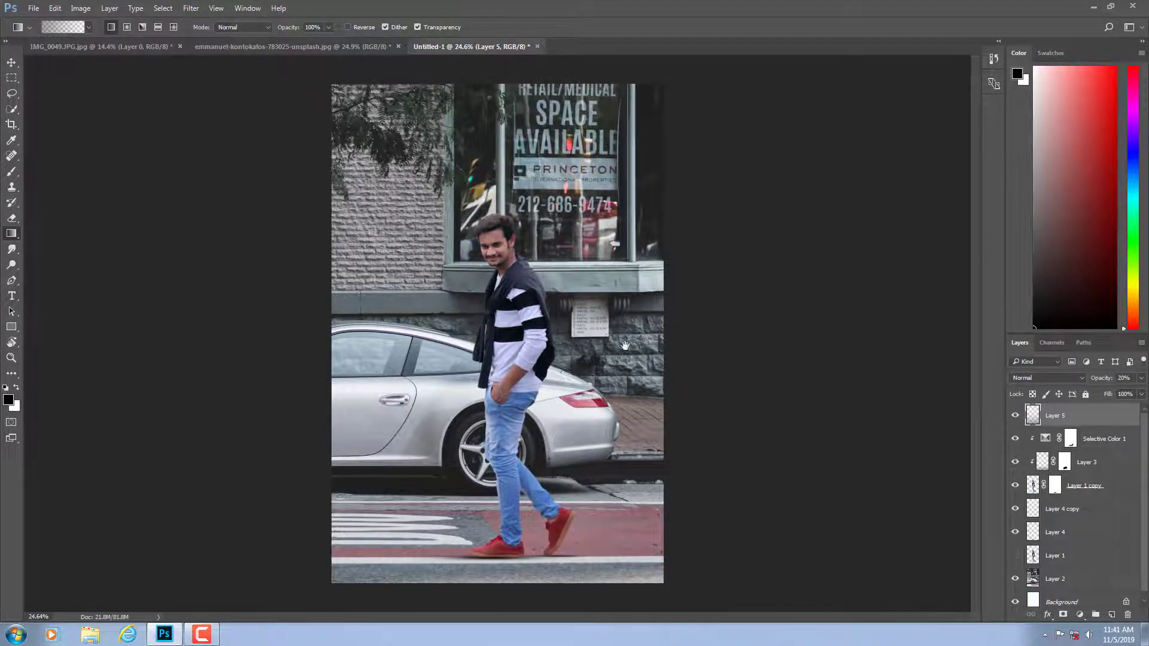
Darken the street with a gradient on Layer 6 at 52% opacity.
key("ctrl+plus")
scroll(624, 345, "down", 3)
left_click_drag(541, 421, 542, 421)
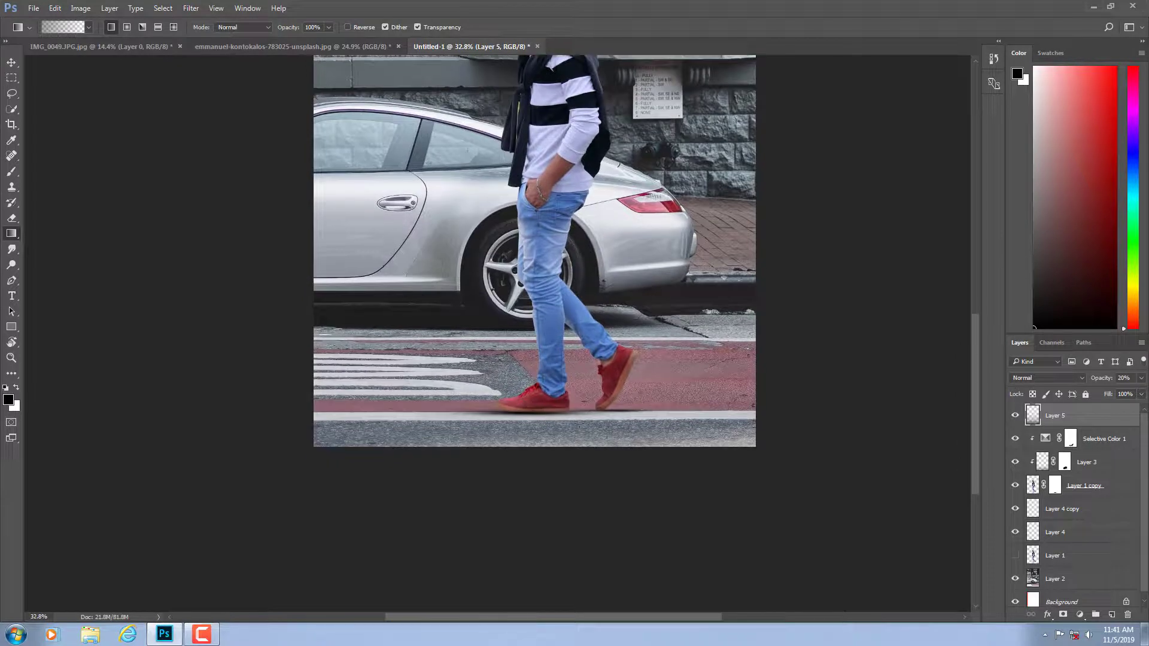
left_click_drag(471, 468, 470, 380)
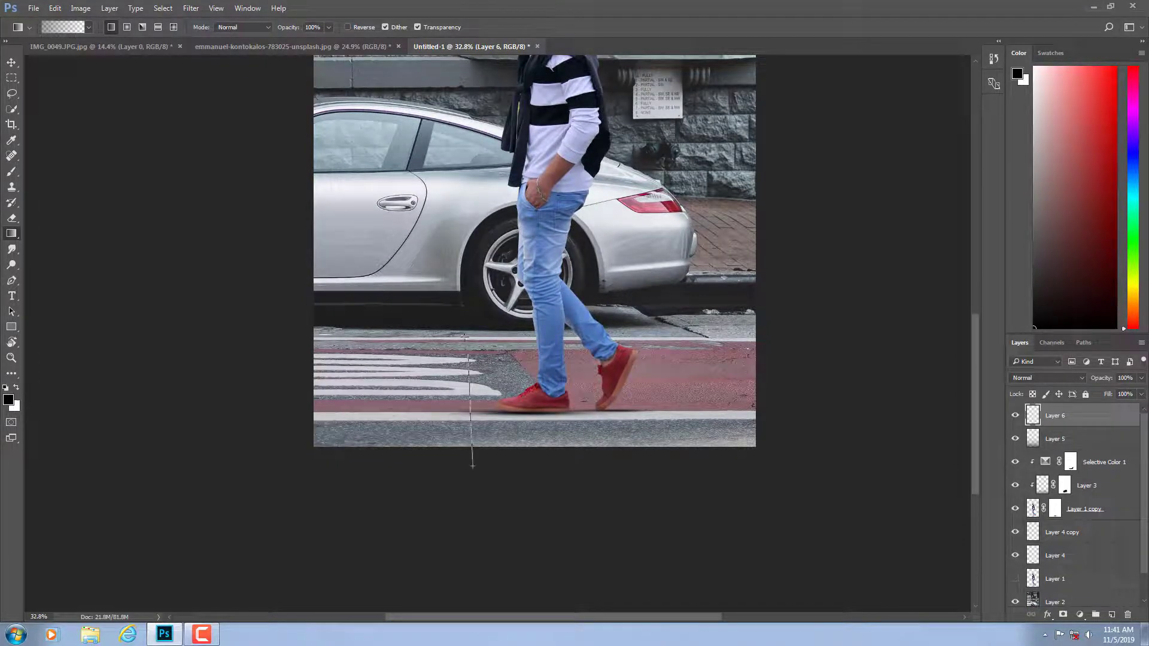
left_click_drag(1104, 378, 1076, 380)
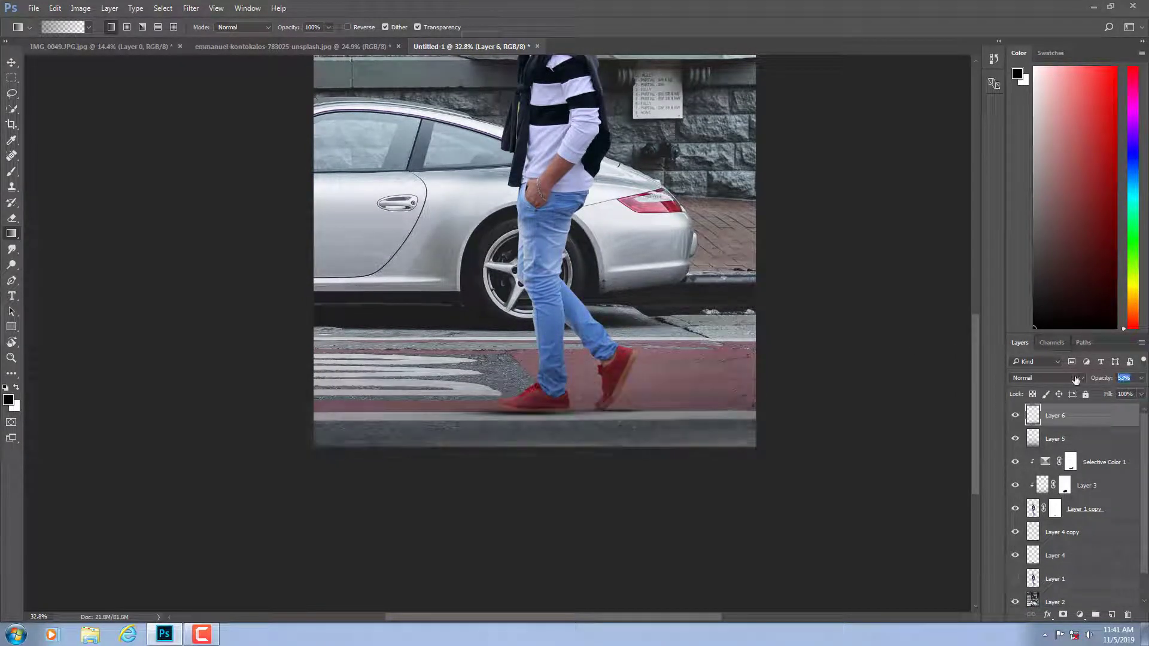
key("z")
left_click(480, 272, "alt")
mouse_move(480, 272)
left_mouse_down()
mouse_move(511, 274)
mouse_move(932, 480)
left_mouse_up()
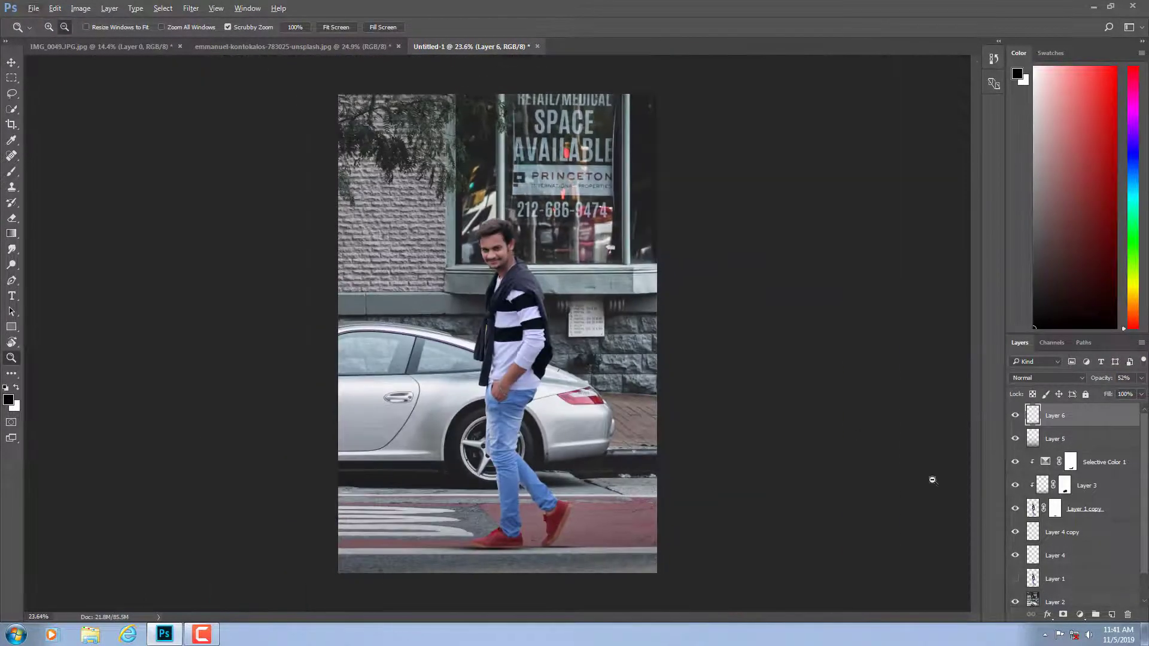
On Layer 1 copy, set the Blur tool strength to 17% and zoom onto the torso.
left_click(1031, 510)
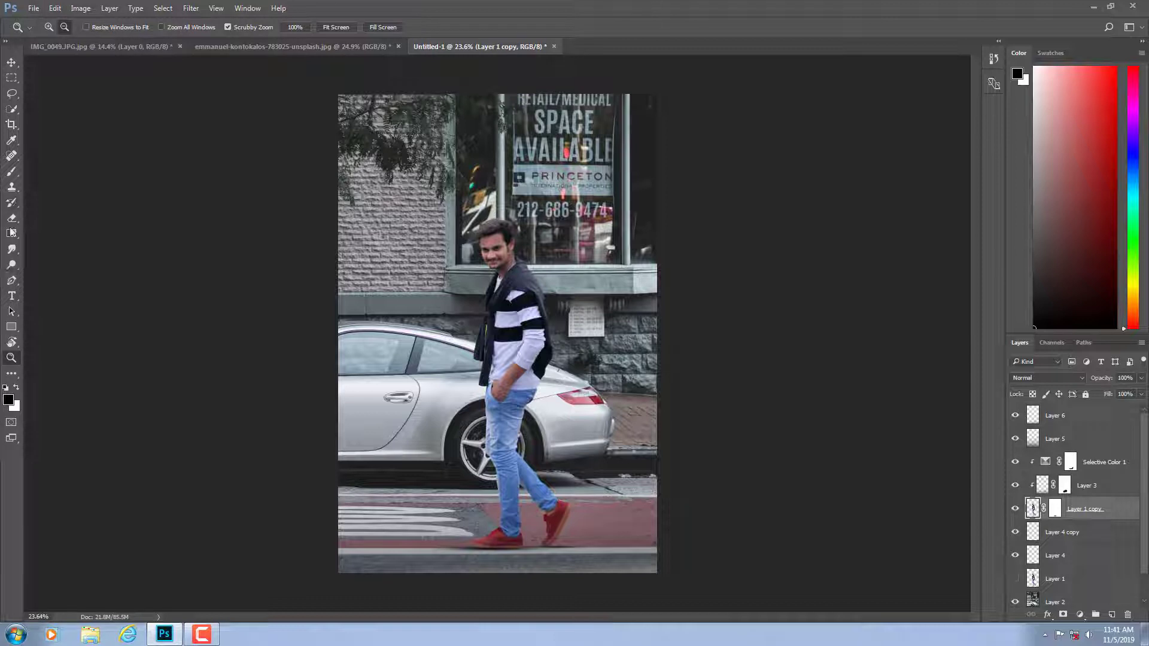
right_click(15, 252)
left_click(54, 249)
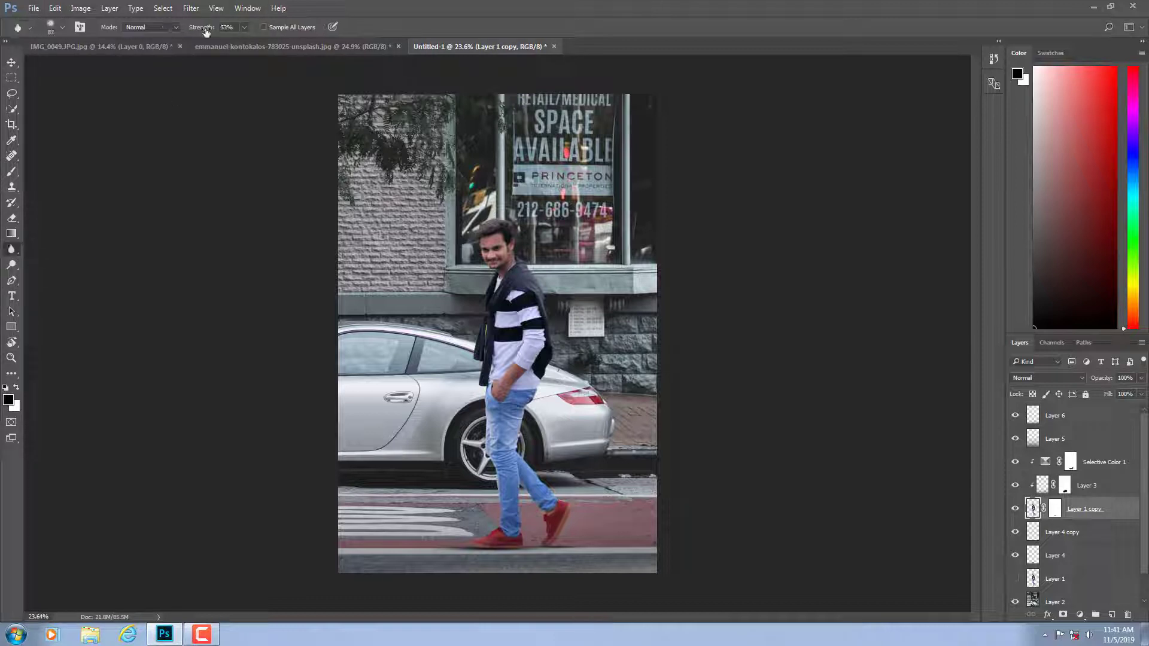
mouse_move(205, 31)
left_mouse_down()
mouse_move(180, 26)
mouse_move(213, 29)
left_mouse_up()
key("z")
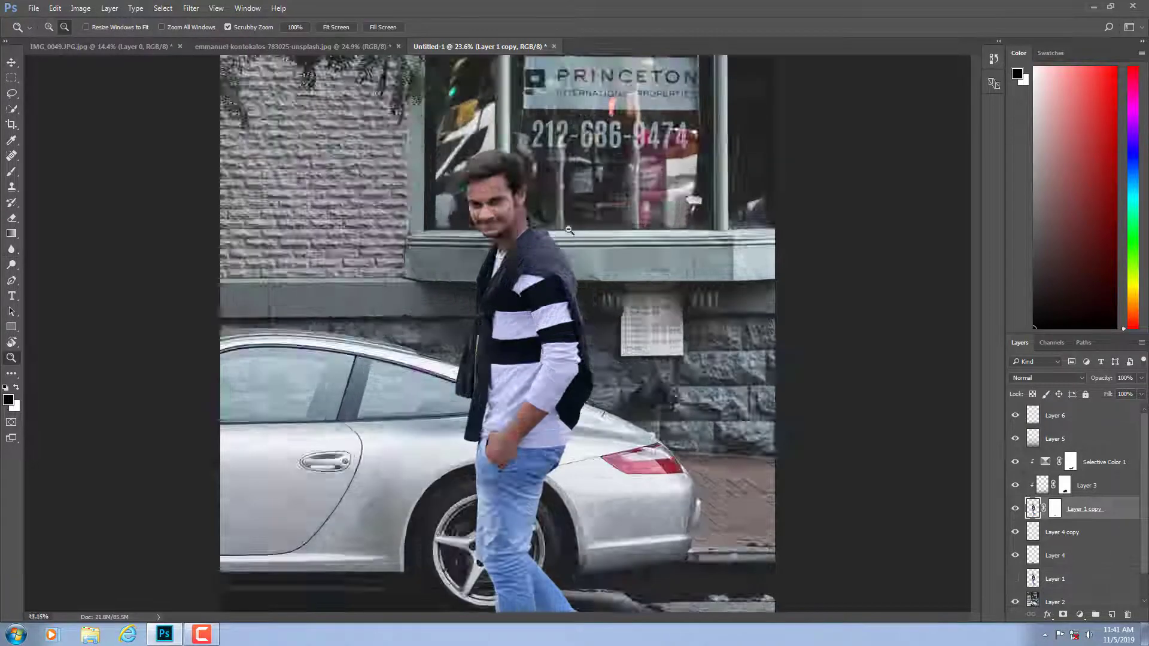
left_click_drag(486, 340, 538, 335)
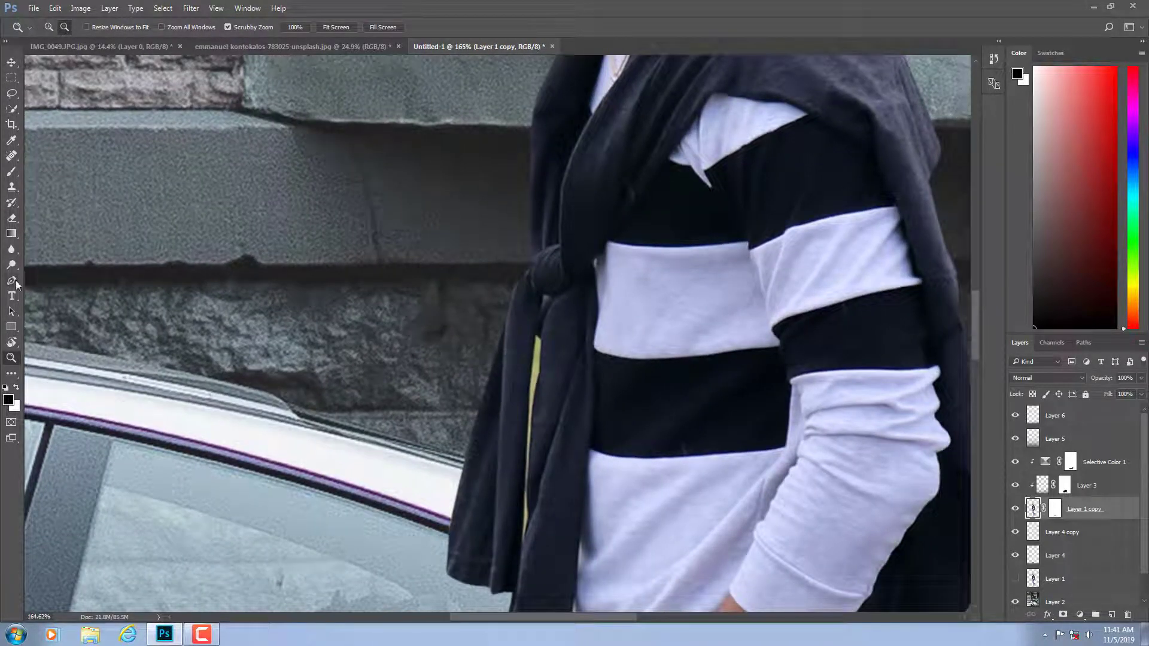
Trace a closed Pen path around the yellow strip beside the scarf.
left_click(11, 279)
scroll(466, 126, "up", 3)
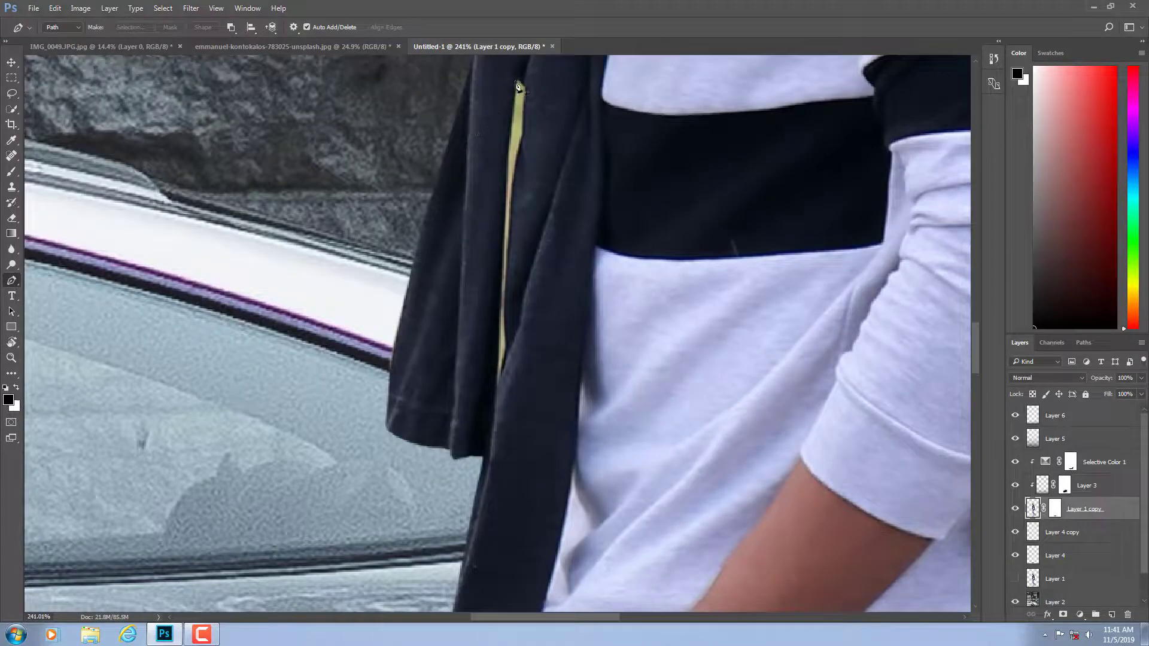
left_click(516, 79)
left_click(510, 129)
left_click_drag(500, 234, 502, 252)
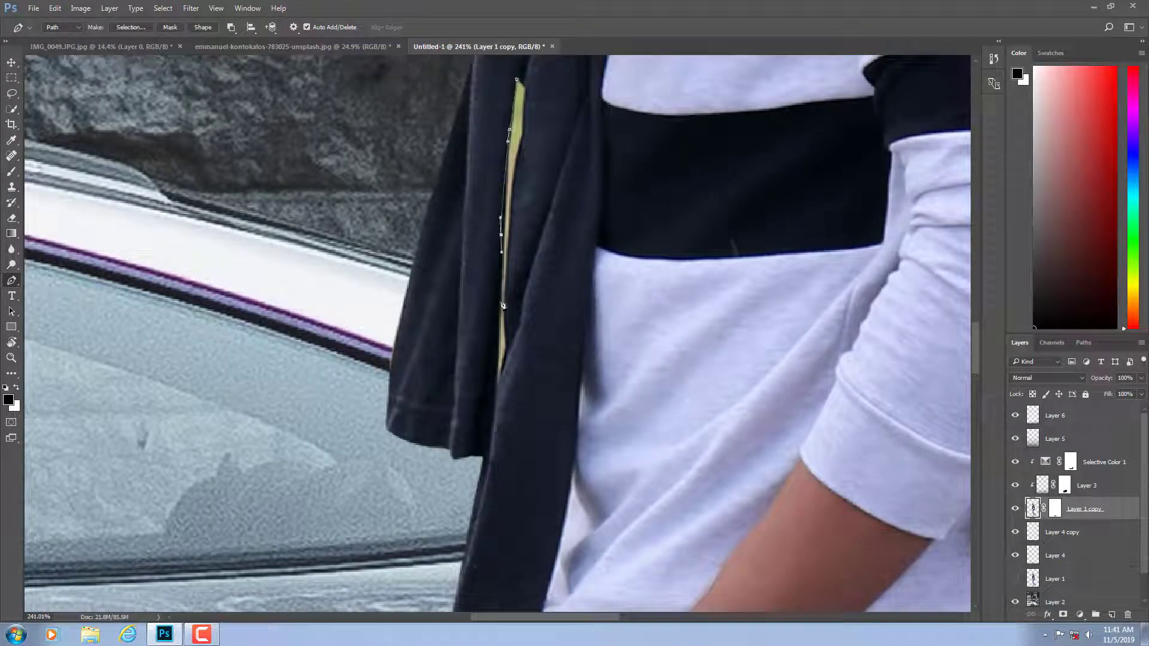
left_click_drag(500, 294, 498, 320)
left_click(497, 347)
left_click(509, 327)
left_click(506, 289)
left_click(509, 256)
left_click(515, 197)
left_click(529, 130)
left_click(516, 79)
Convert the path to a selection and delete the yellow strip from the man's layer.
key("ctrl+Return")
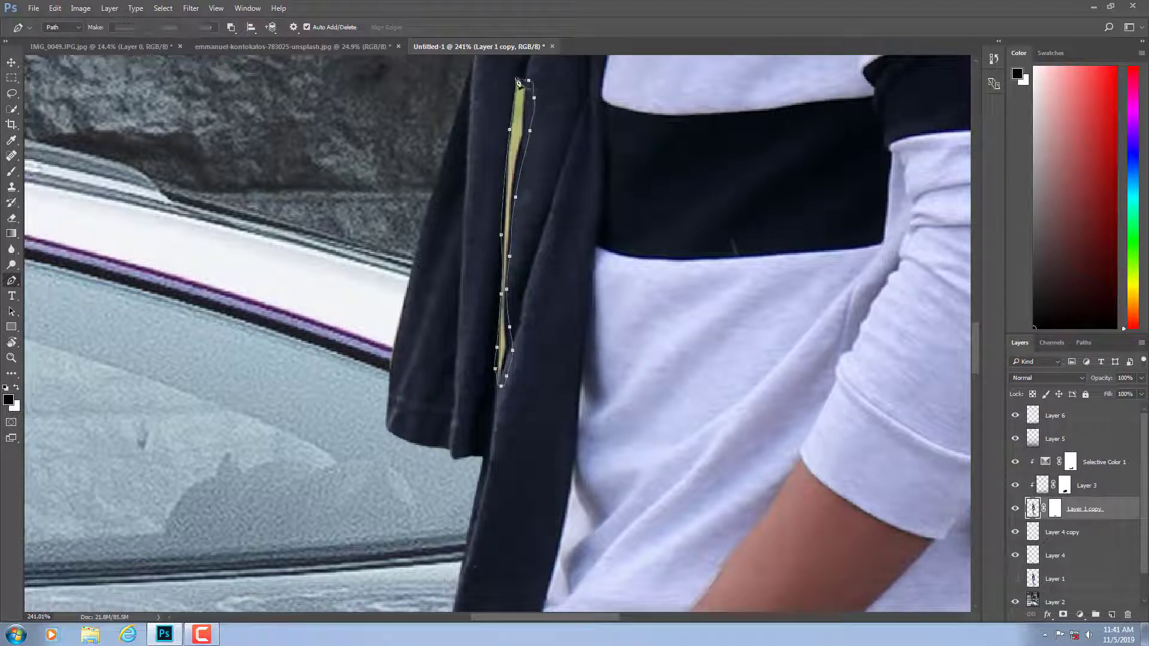
key("ctrl+shift+i")
key("Delete")
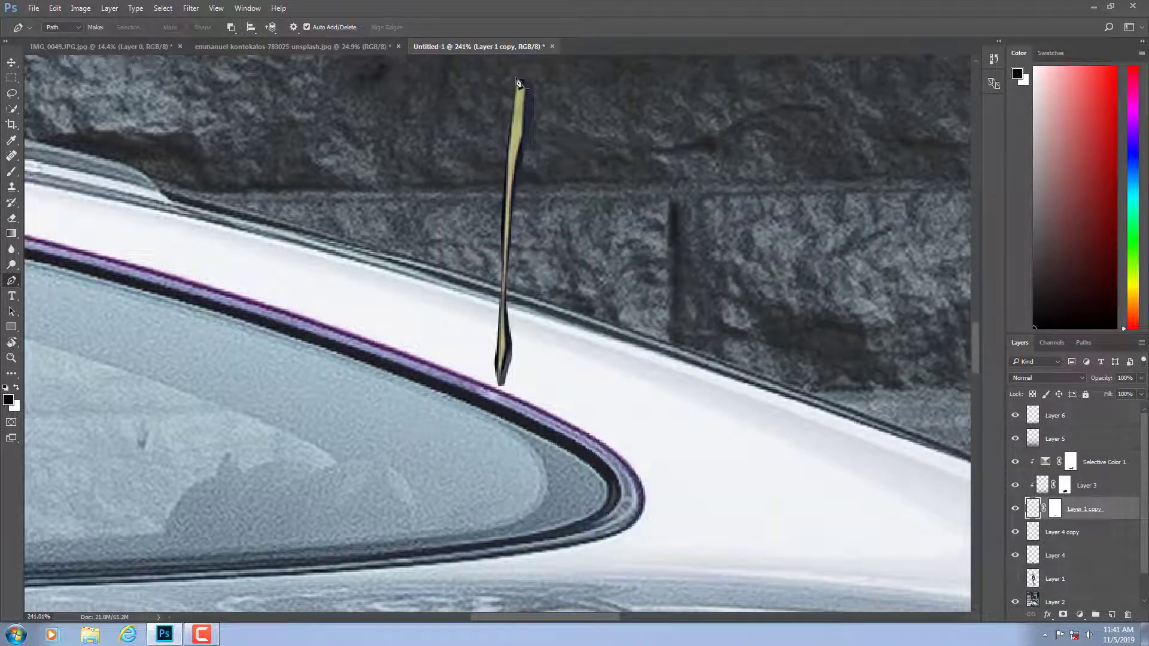
key("ctrl+z")
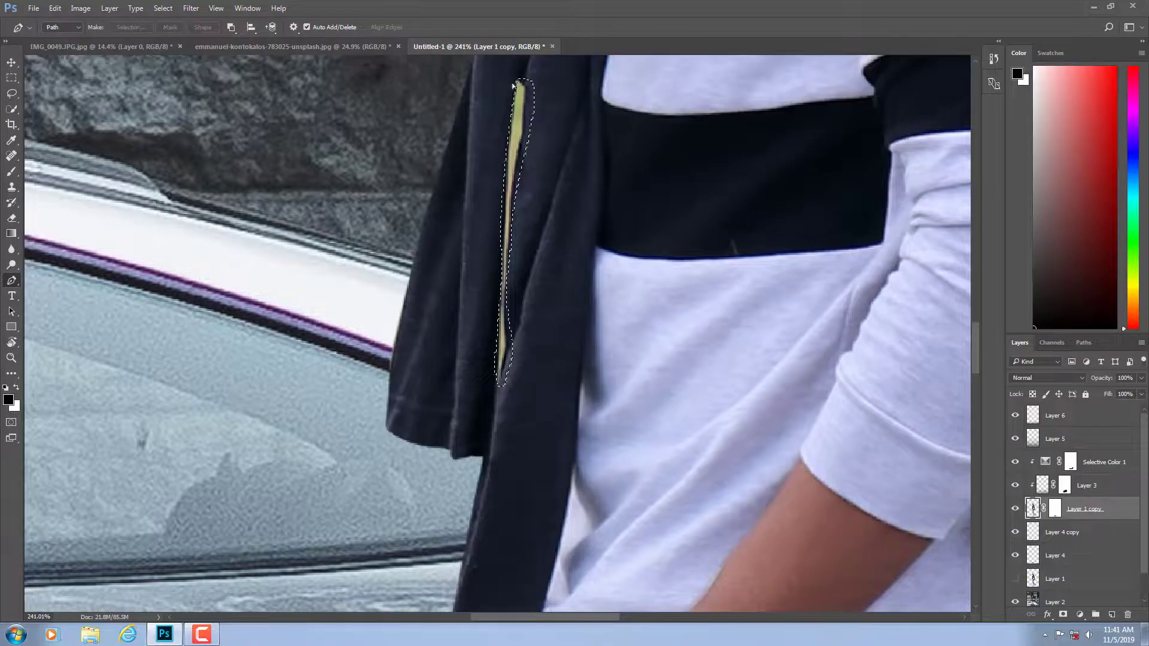
key("Delete")
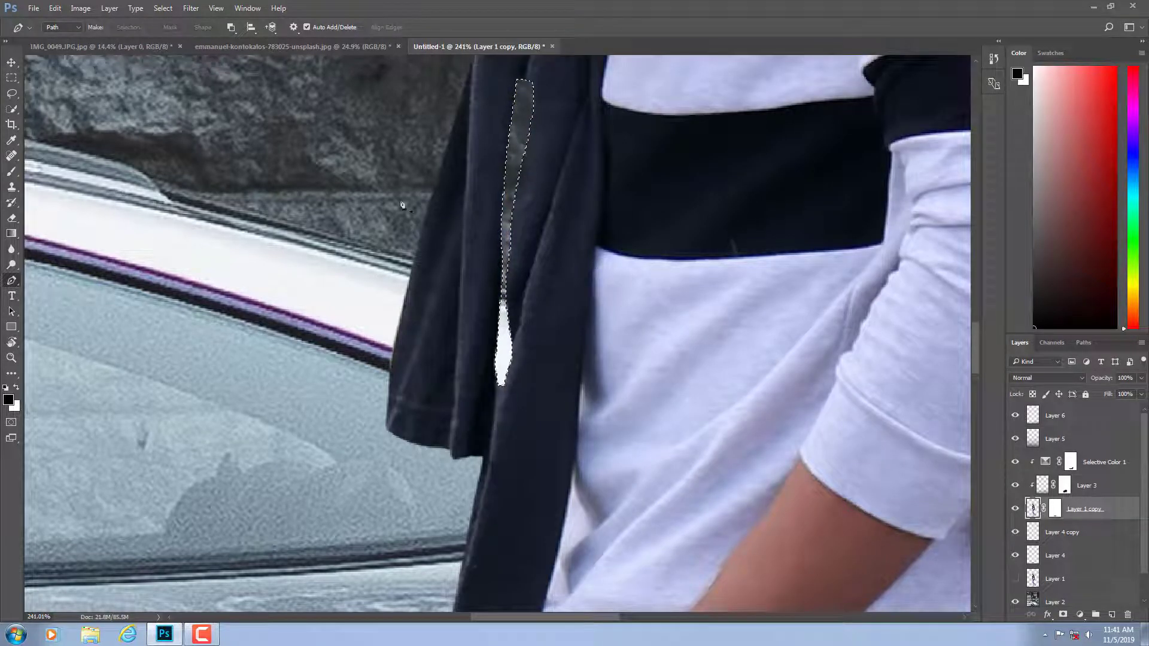
scroll(579, 257, "down", 3)
scroll(579, 257, "down", 2)
scroll(551, 257, "down", 2)
scroll(522, 257, "down", 1)
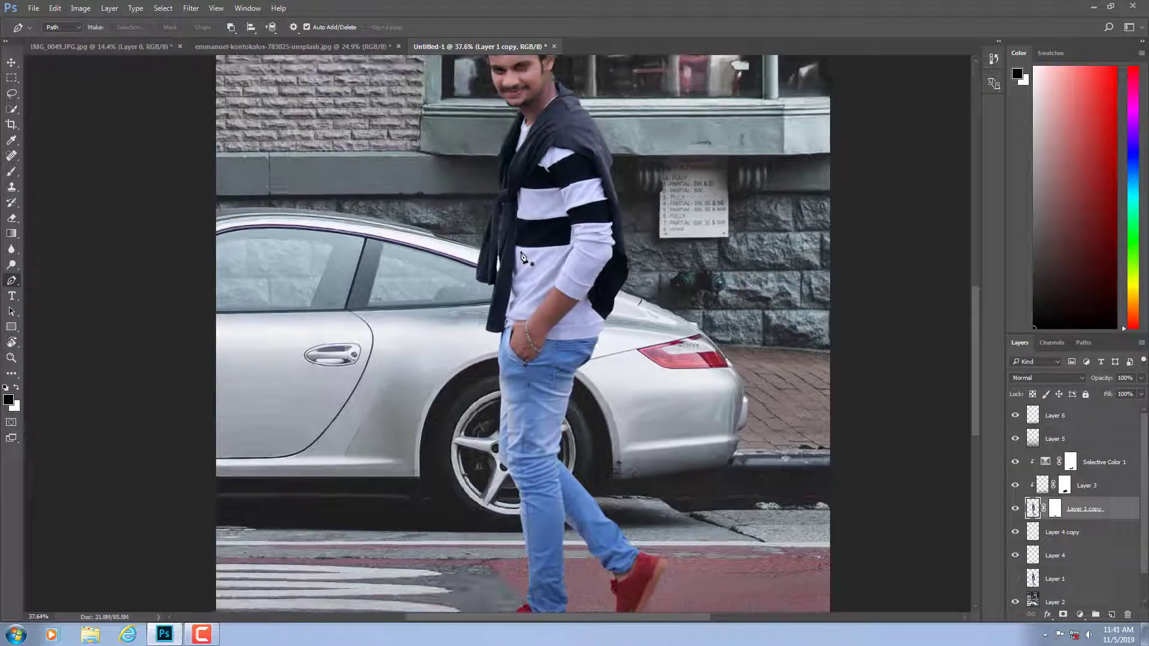
right_click(12, 249)
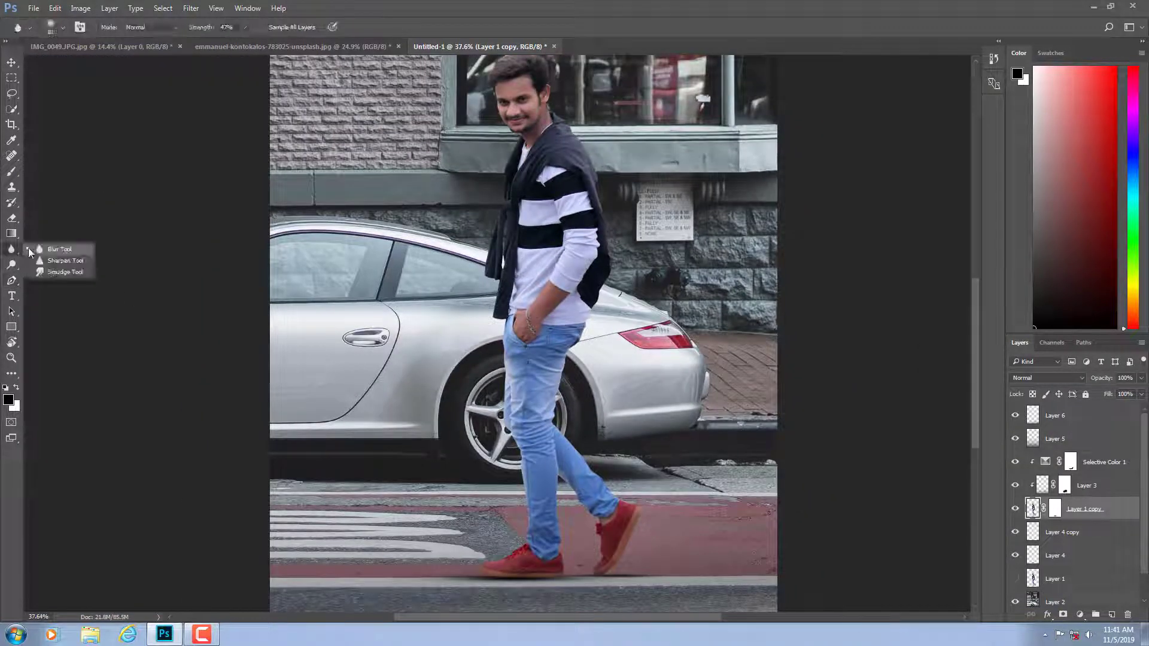
left_click(51, 249)
scroll(472, 282, "up", 5)
scroll(547, 222, "up", 2)
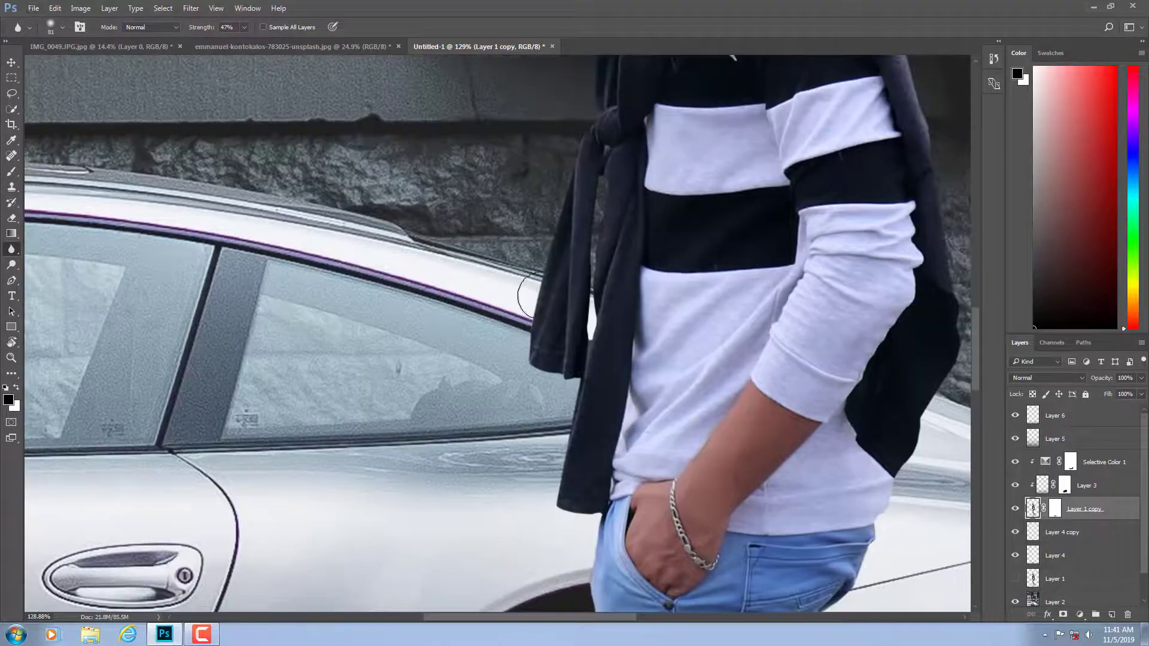
scroll(615, 302, "up", 3)
scroll(559, 415, "up", 5)
scroll(438, 241, "down", 10)
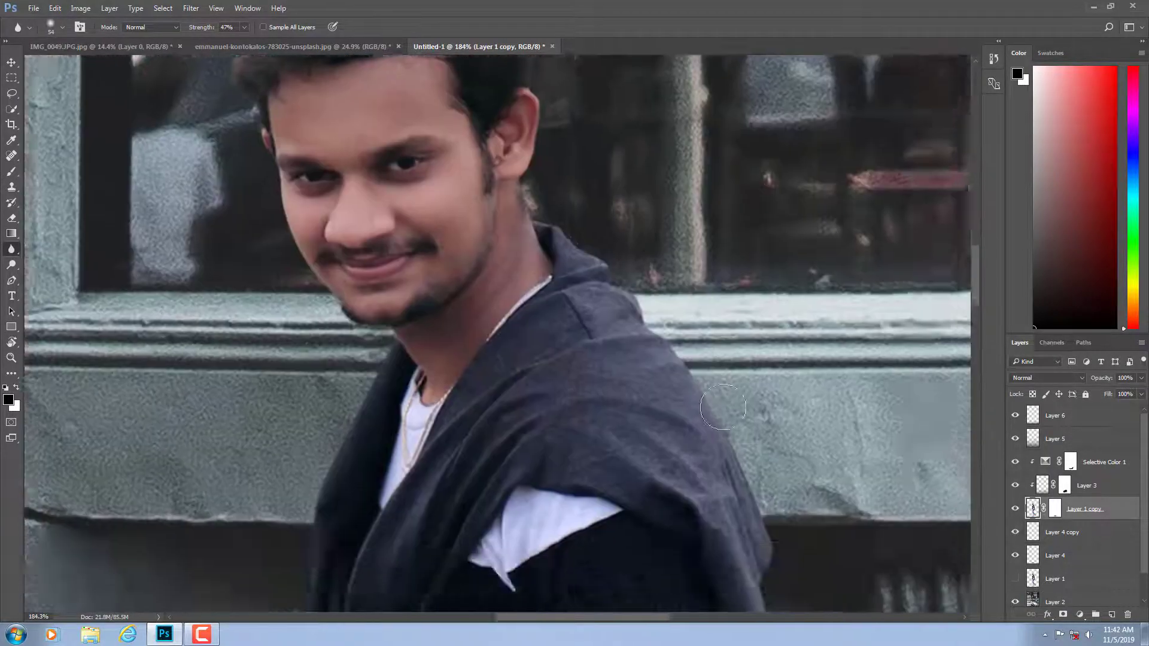
scroll(449, 389, "down", 10)
scroll(449, 389, "down", 10)
scroll(480, 404, "down", 10)
scroll(480, 403, "down", 10)
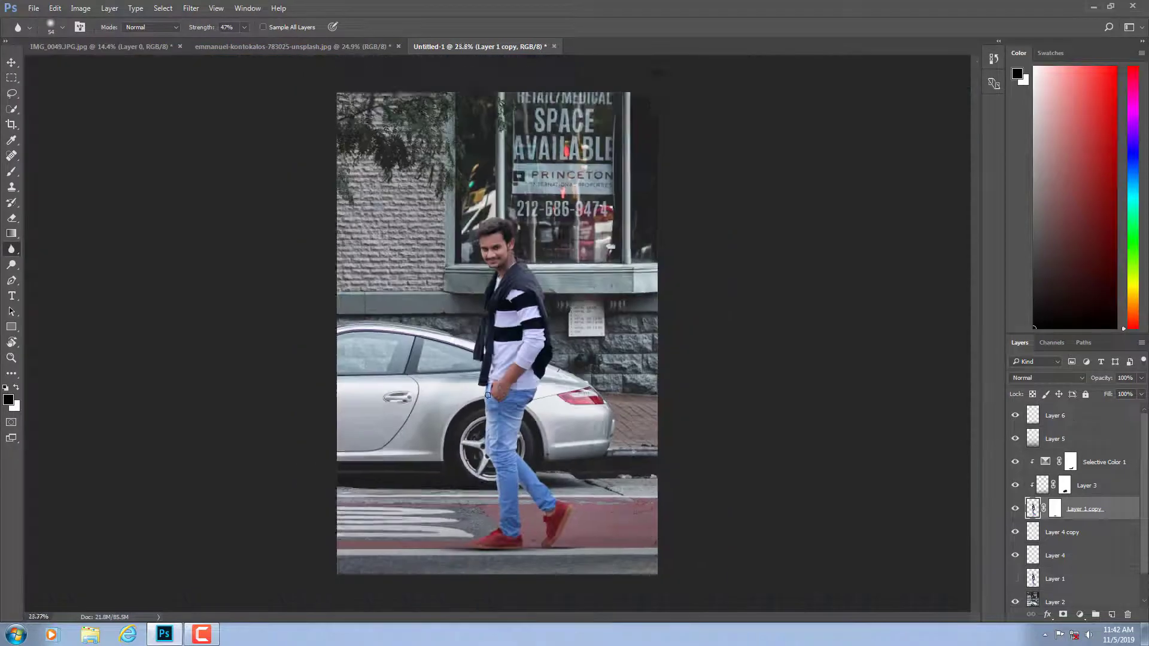
scroll(1077, 597, "down", 1)
Add a Selective Color layer clipped to Layer 2, adding cyan and maximum yellow to Greens.
left_click(1074, 571)
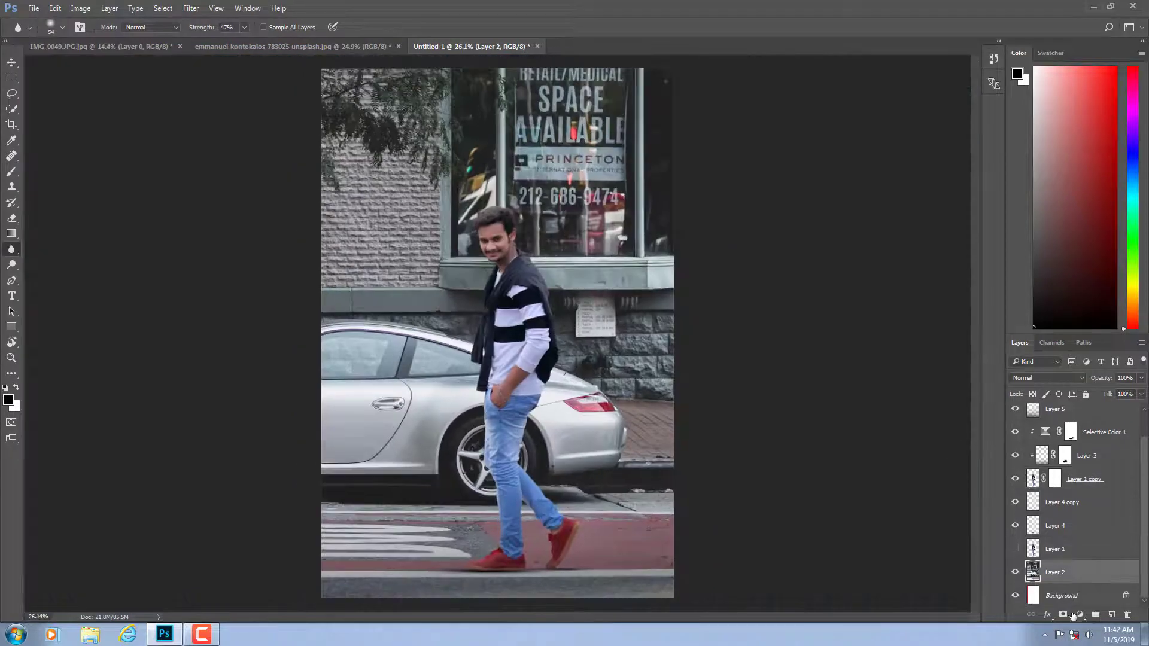
left_click(1081, 614)
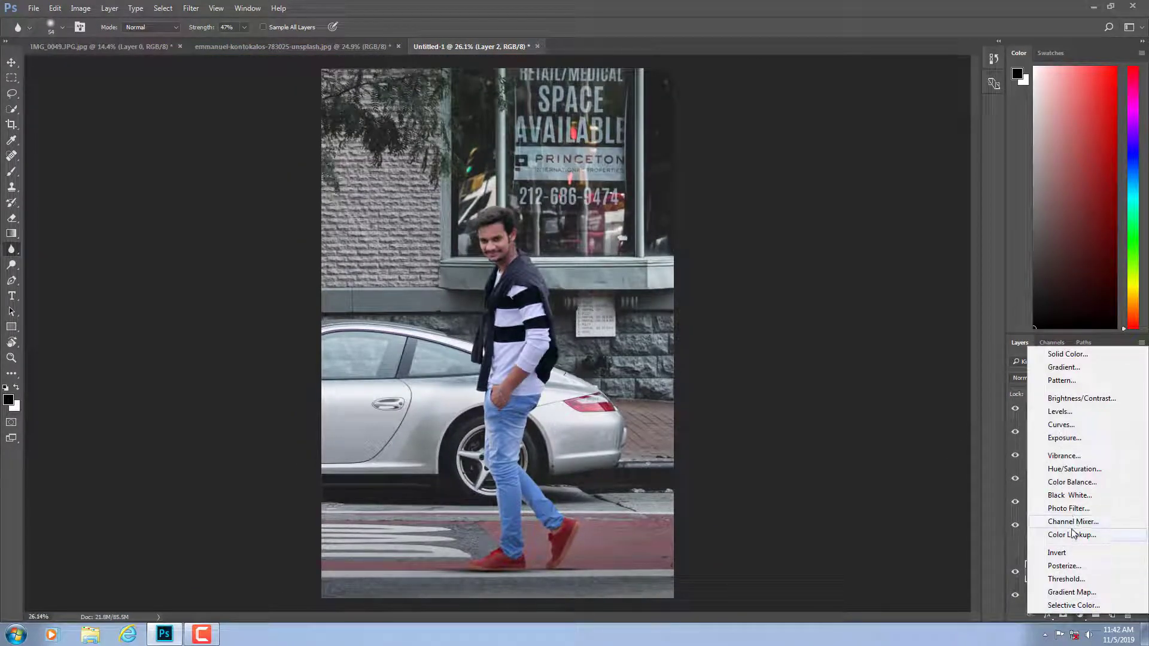
left_click(1062, 605)
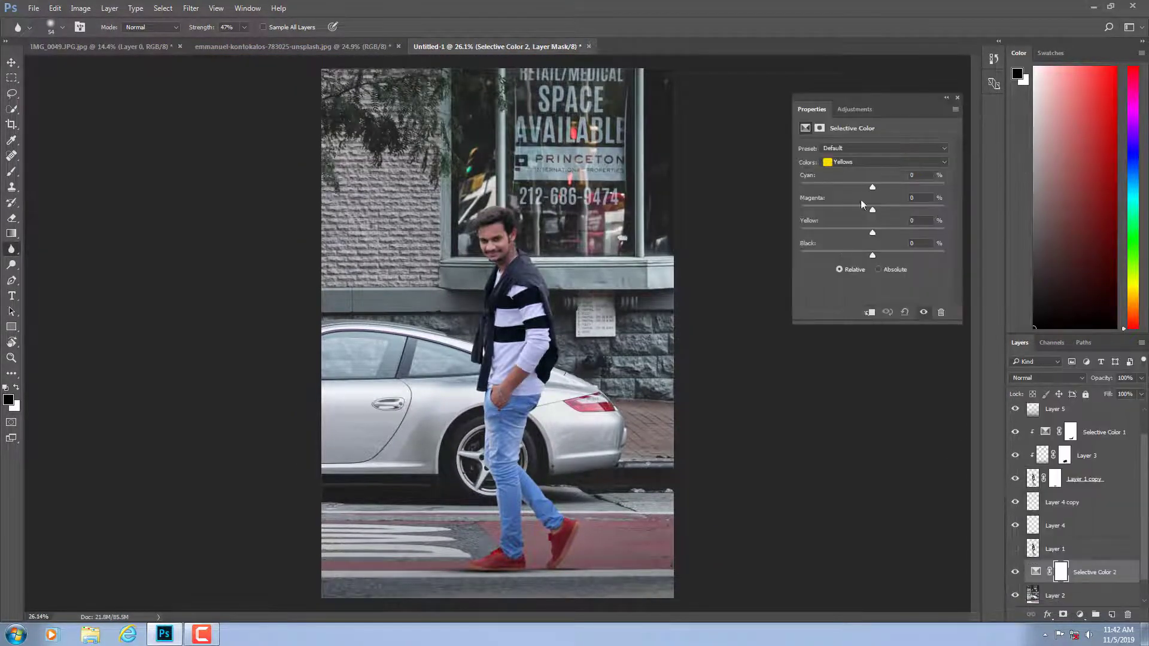
left_click(869, 312)
left_click(884, 161)
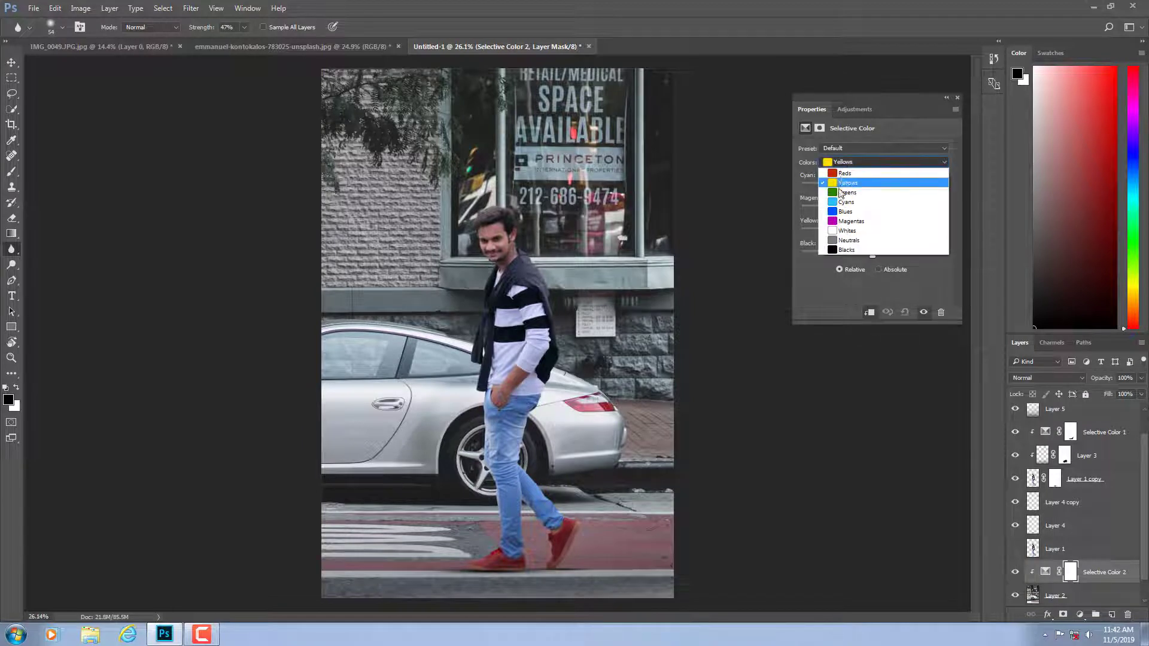
left_click(836, 186)
mouse_move(872, 186)
left_mouse_down()
mouse_move(908, 188)
mouse_move(798, 210)
mouse_move(956, 210)
left_mouse_up()
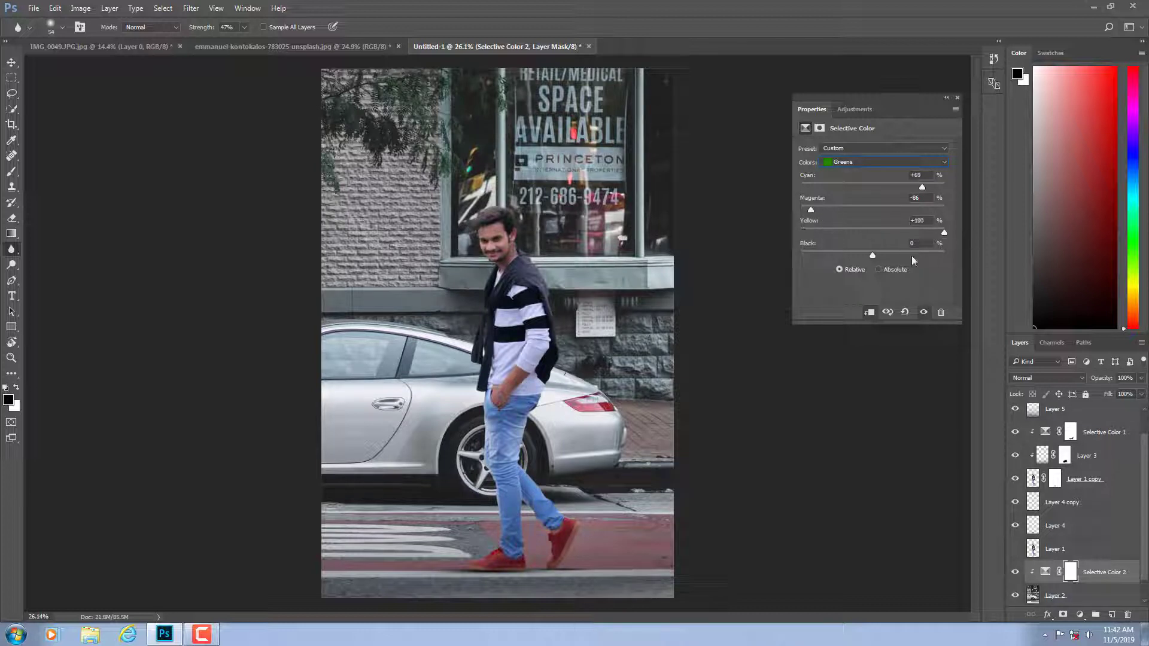
mouse_move(872, 254)
left_mouse_down()
mouse_move(820, 257)
mouse_move(957, 253)
left_mouse_up()
Remove all cyan and magenta from the Yellows in Selective Color 2.
left_click(886, 161)
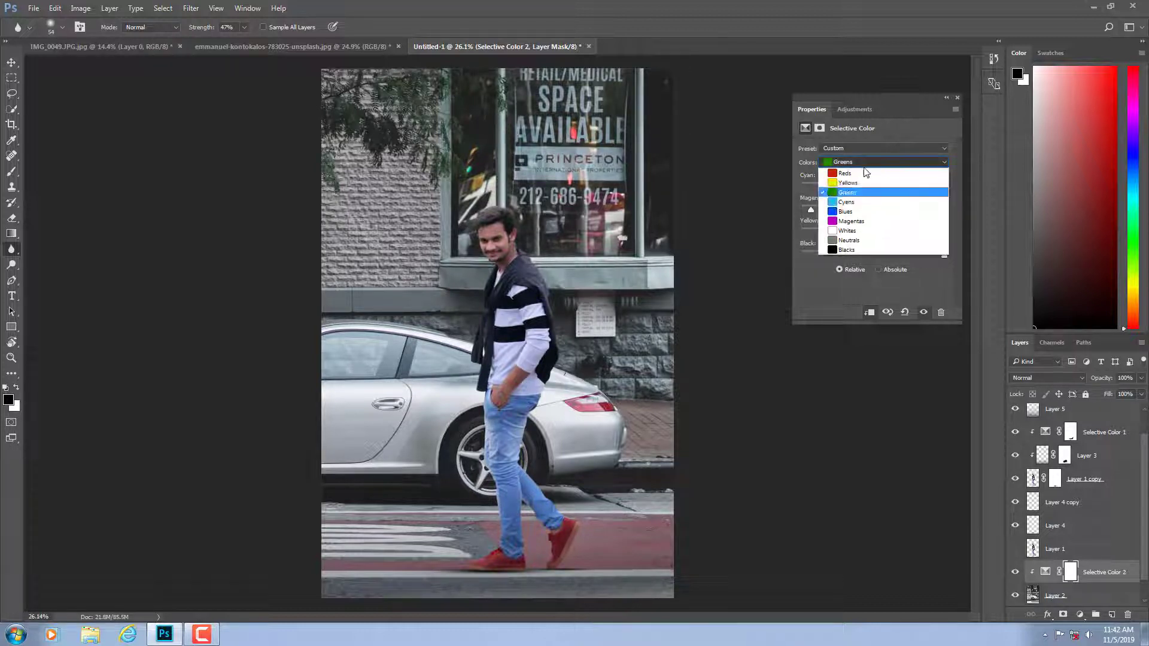
left_click(829, 182)
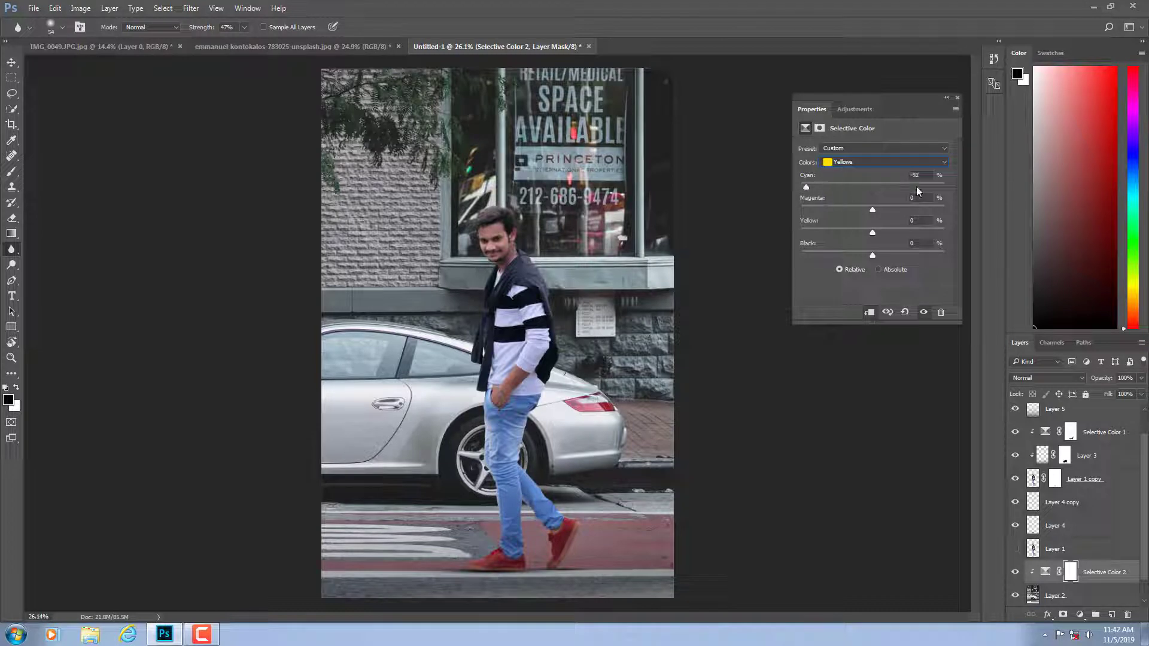
left_click_drag(820, 189, 752, 191)
left_click_drag(826, 207, 762, 213)
Add Selective Color 3 with full cyan and reduced magenta in the Blues.
left_click(1079, 615)
left_click(879, 161)
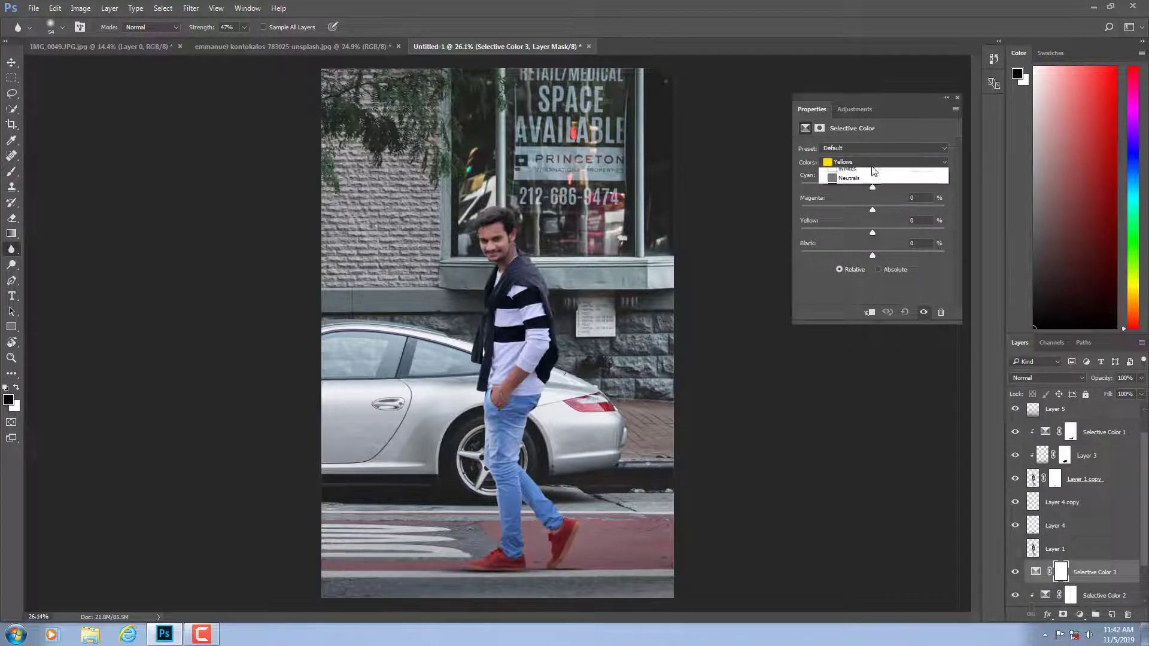
left_click(850, 209)
left_click(825, 186)
left_click_drag(824, 185, 980, 195)
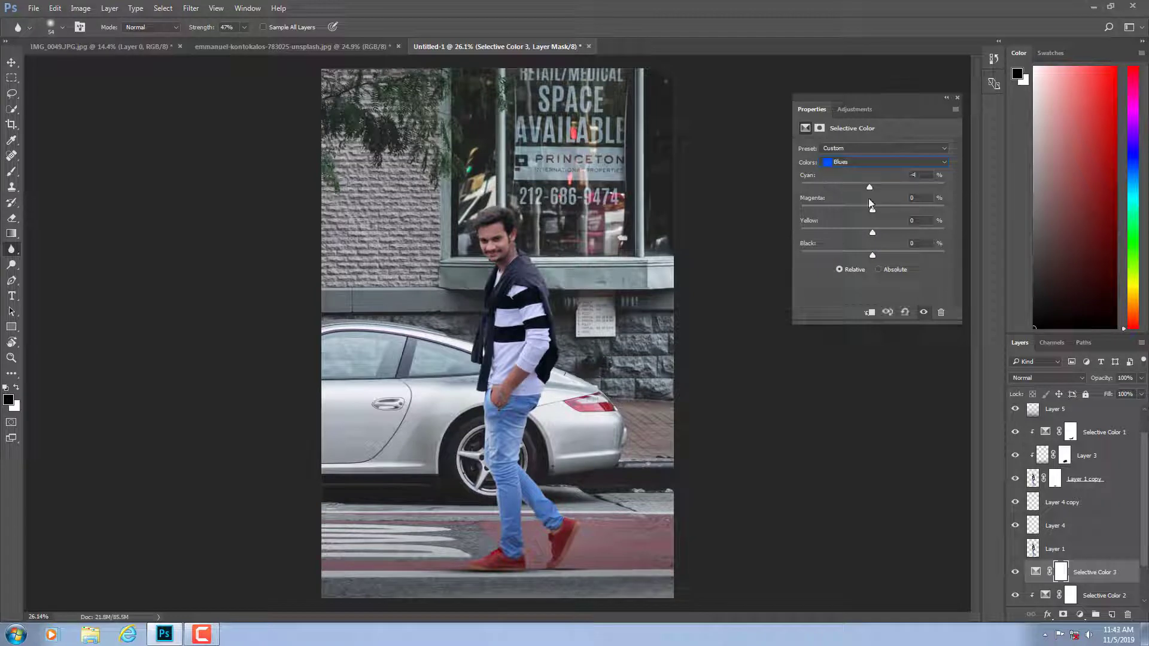
left_click_drag(873, 210, 851, 210)
Add a new Layer 7 clipped to Layer 1 copy and fill it with 50% grey.
left_click(956, 97)
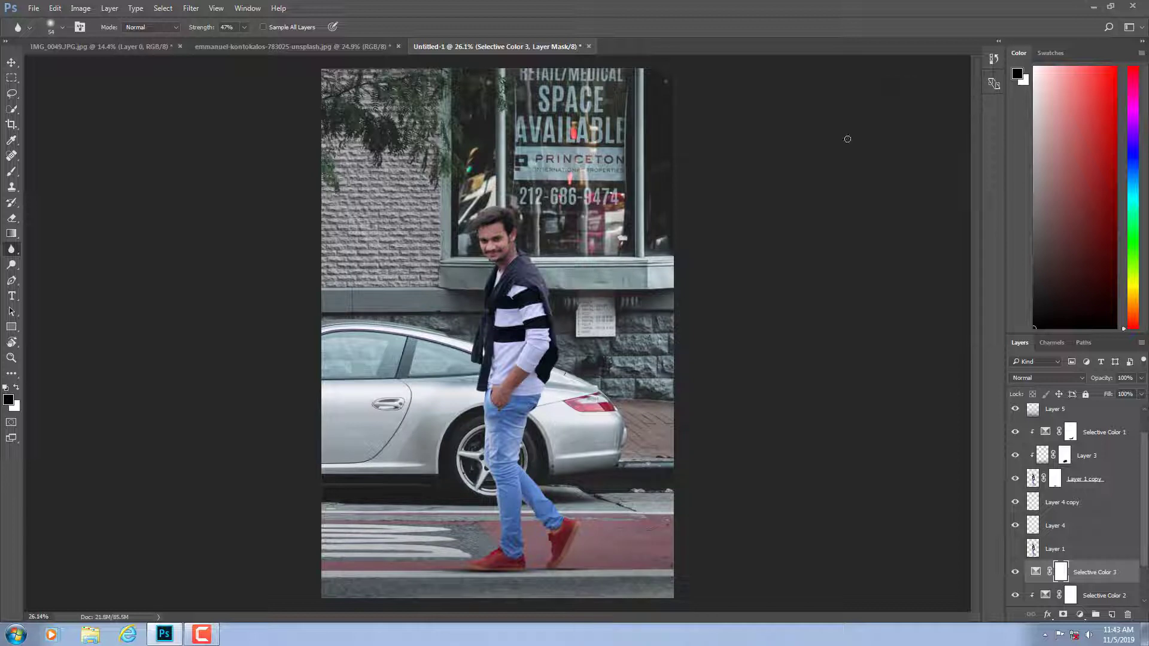
key("z")
left_click_drag(846, 141, 938, 429)
scroll(1116, 515, "up", 1)
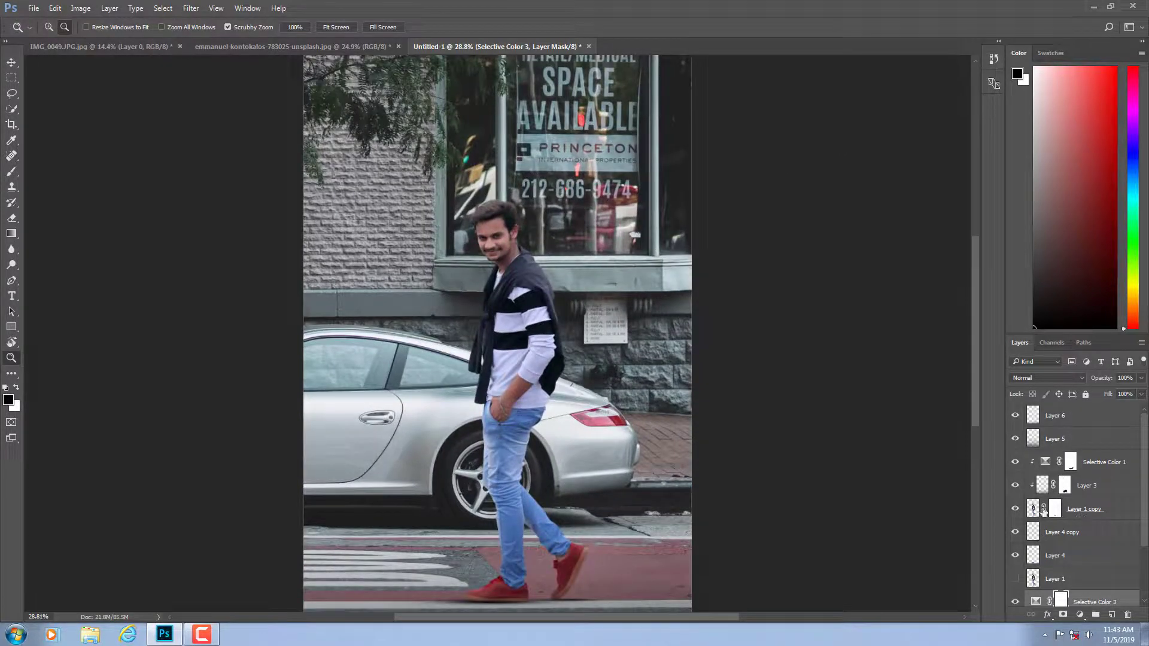
left_click(1081, 420)
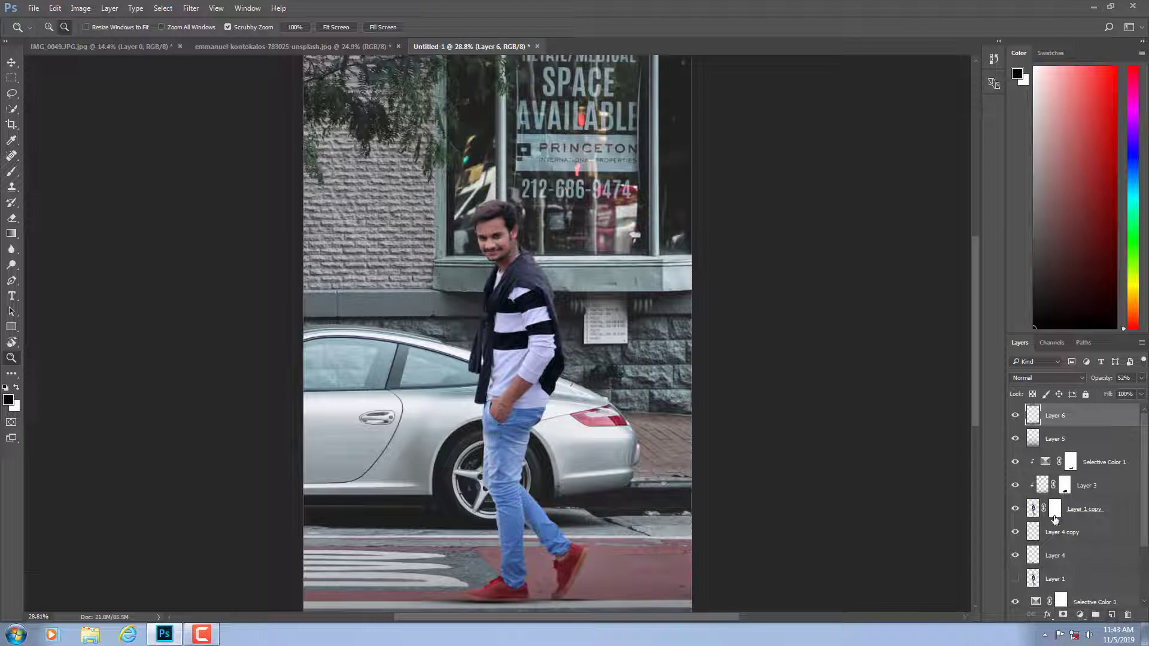
left_click(1097, 511)
left_click(1111, 615)
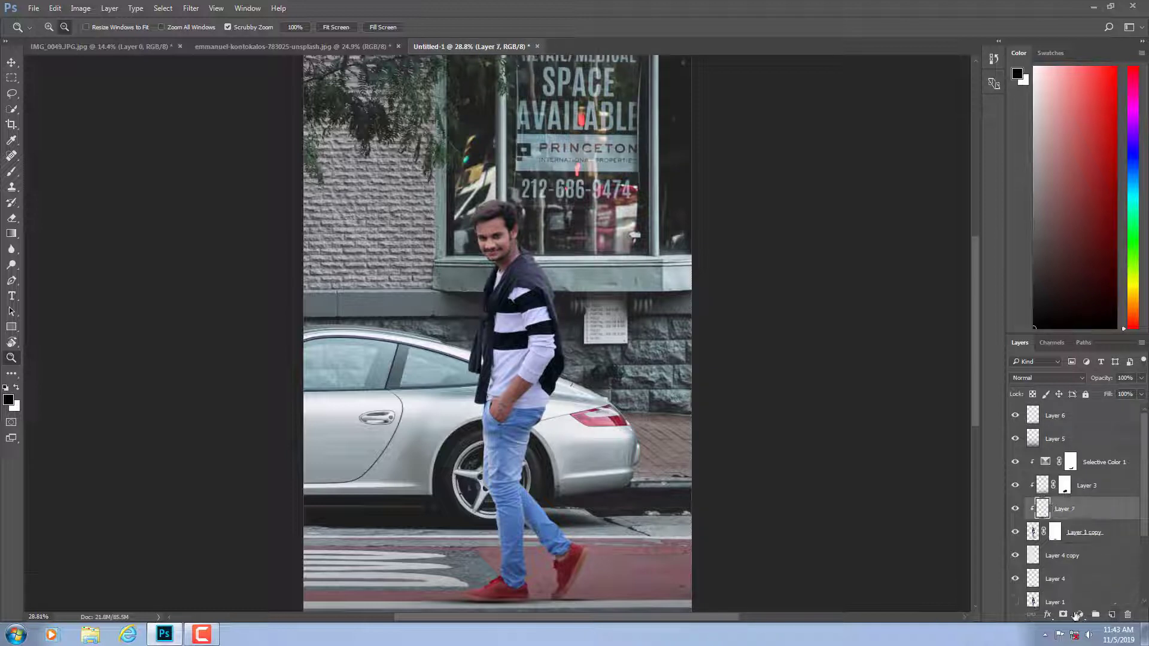
key("shift+F5")
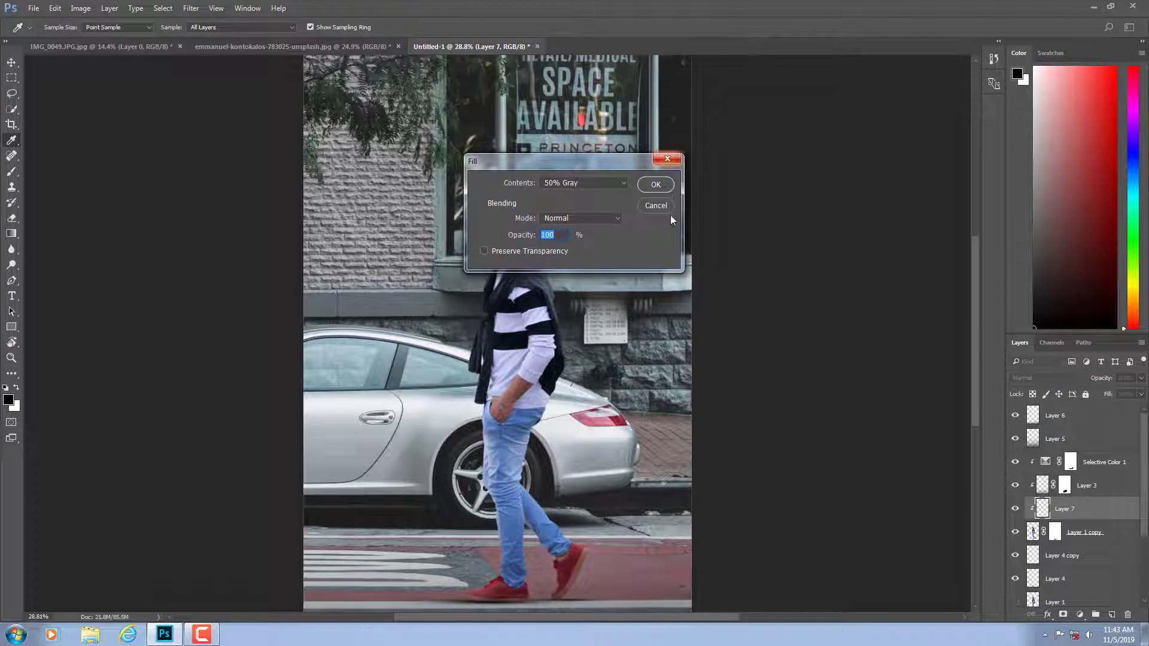
left_click(655, 185)
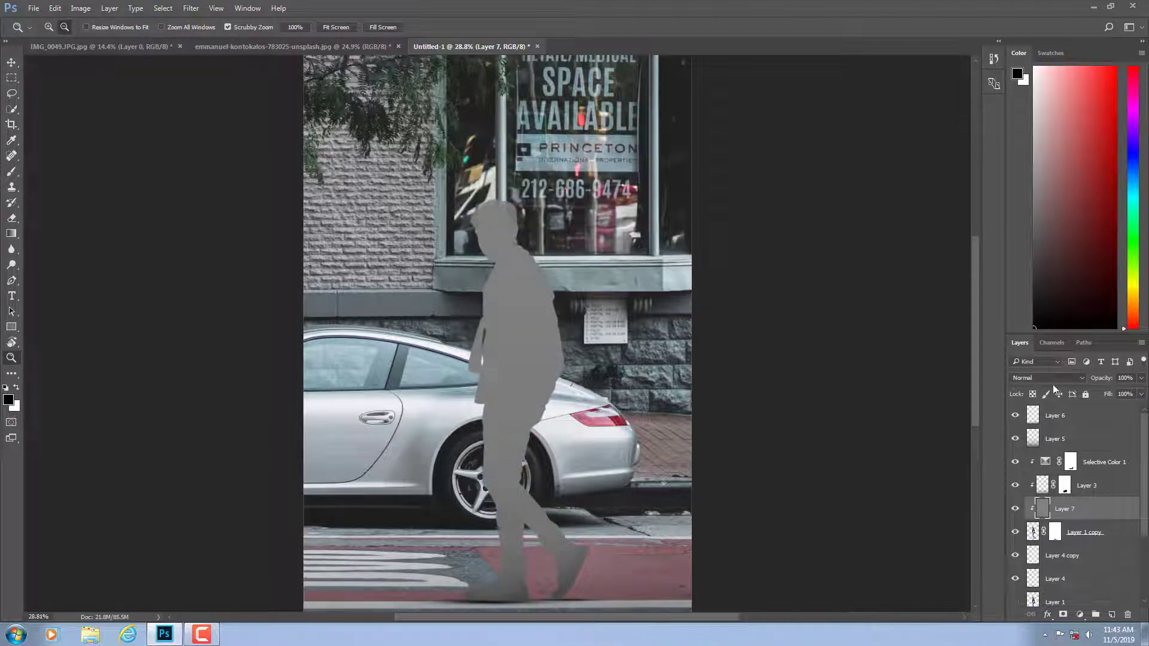
Set Layer 7's blend mode to Soft Light.
left_click(1053, 379)
left_click(1029, 509)
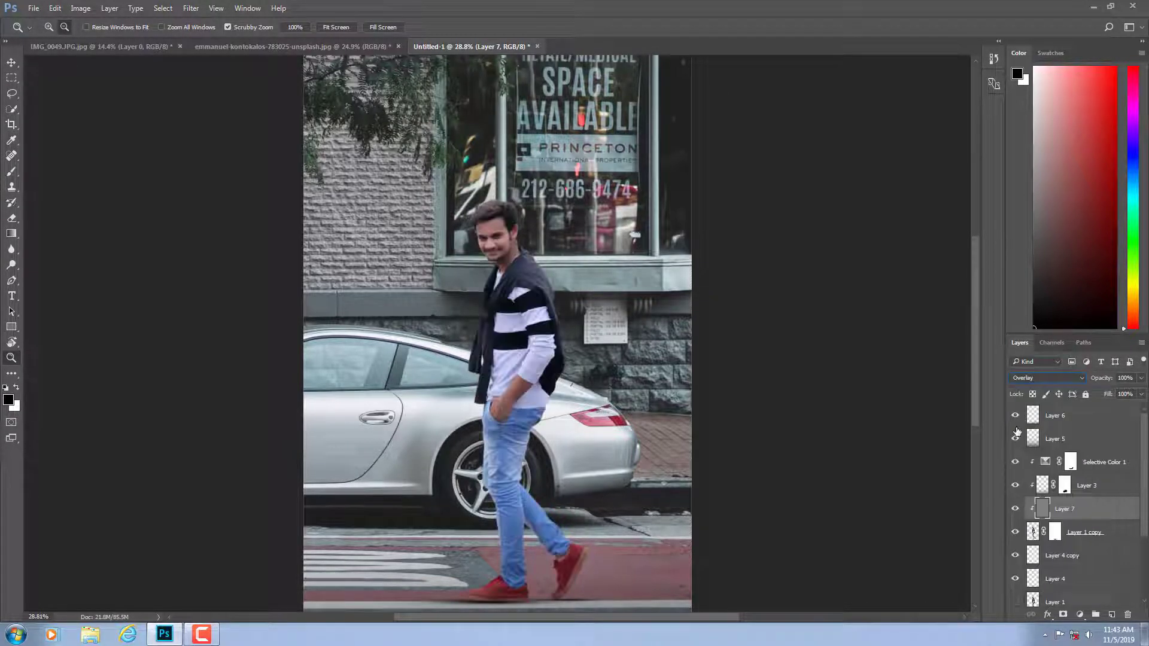
left_click(1023, 378)
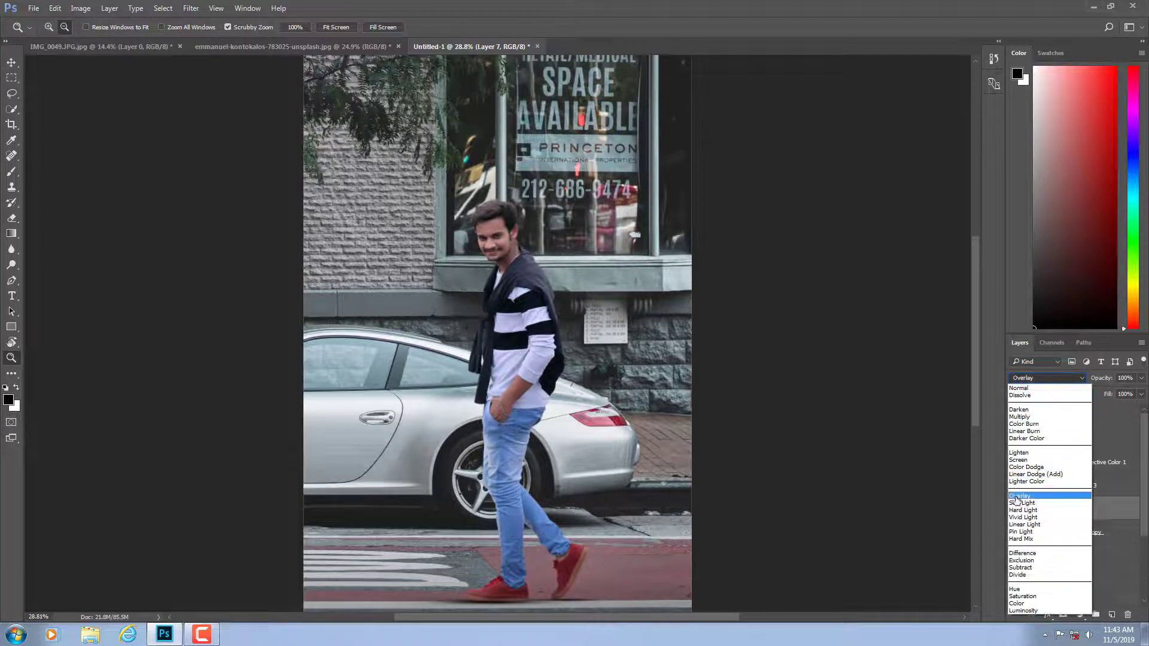
left_click(1017, 501)
left_click(1035, 362)
left_click(1046, 378)
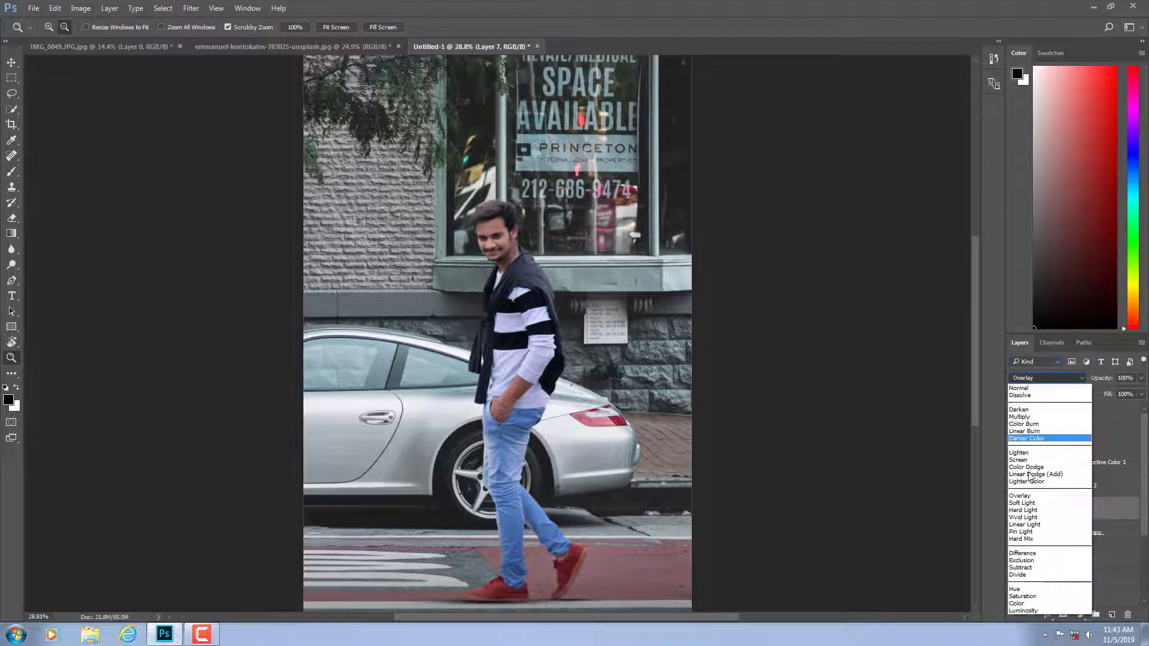
left_click(1023, 503)
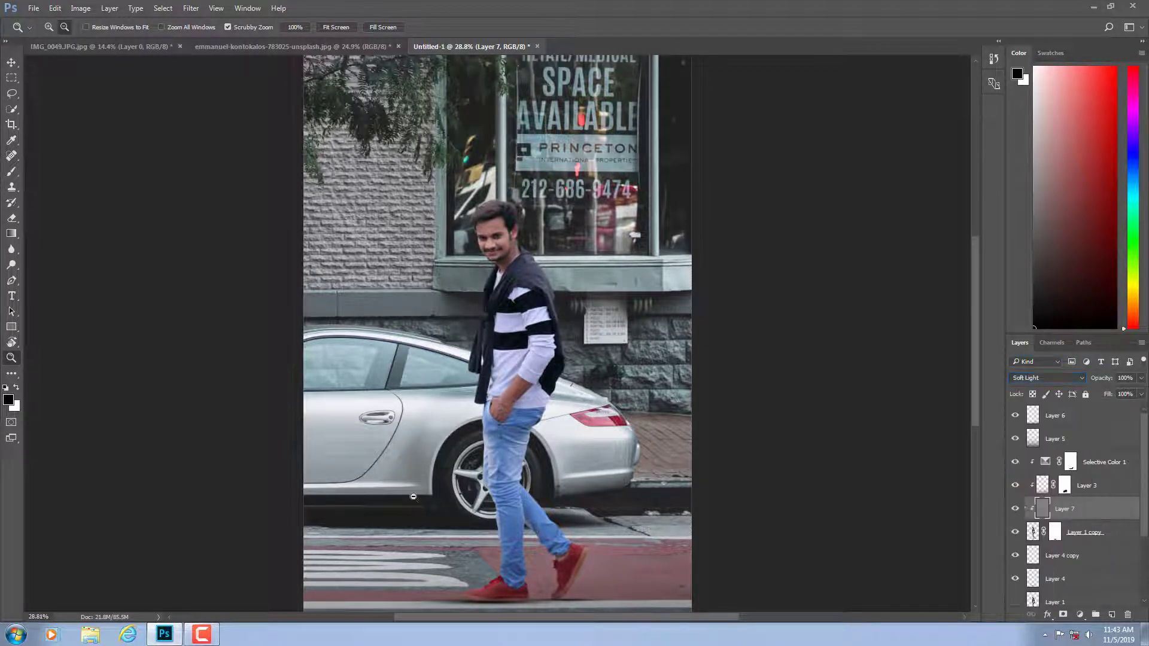
left_click(13, 269)
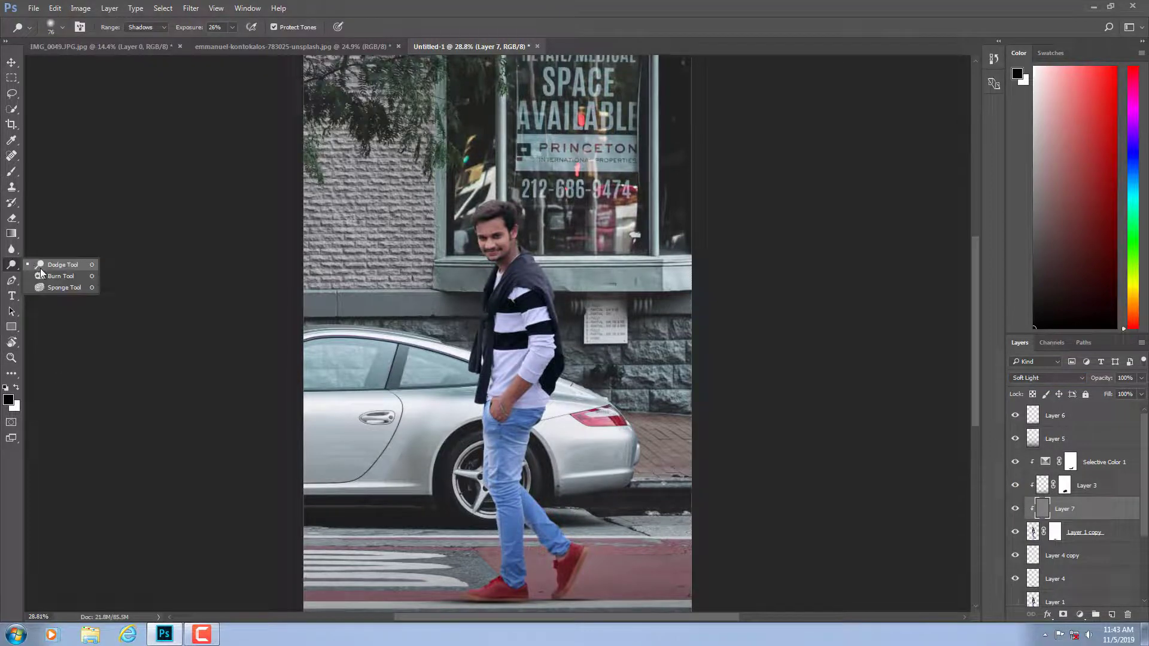
Dodge light and shade onto the man's jeans on Layer 7.
left_click(51, 265)
scroll(474, 393, "up", 2)
scroll(474, 393, "up", 3)
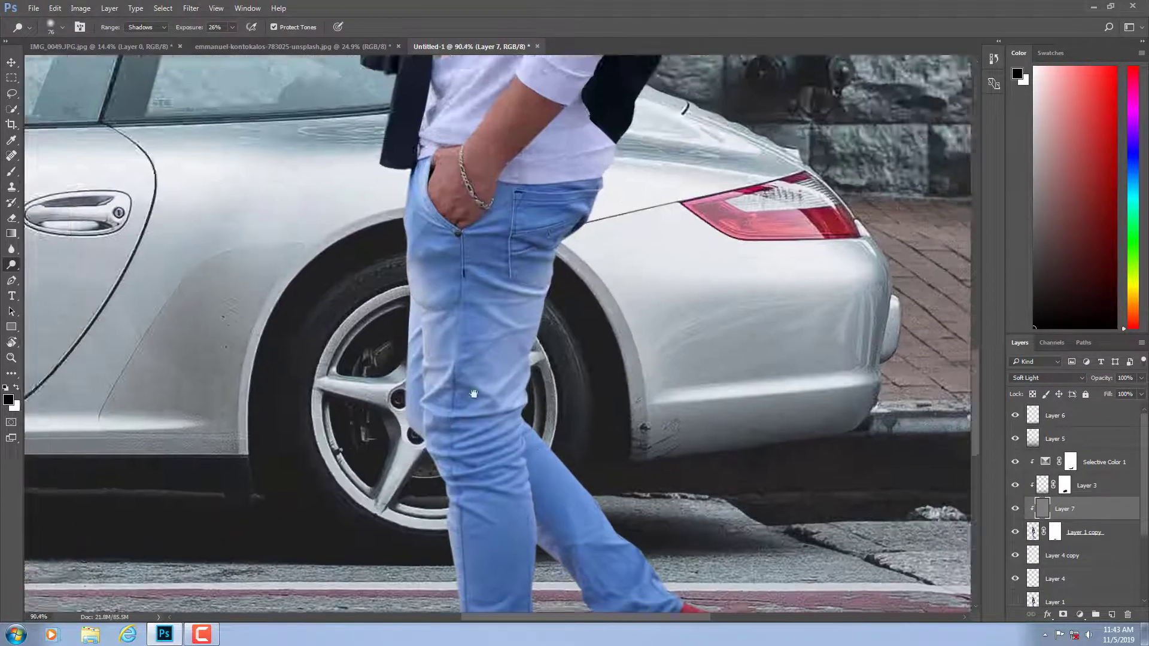
mouse_move(474, 394)
left_mouse_down()
mouse_move(462, 278)
mouse_move(455, 359)
left_mouse_up()
key("shift+o")
key("1")
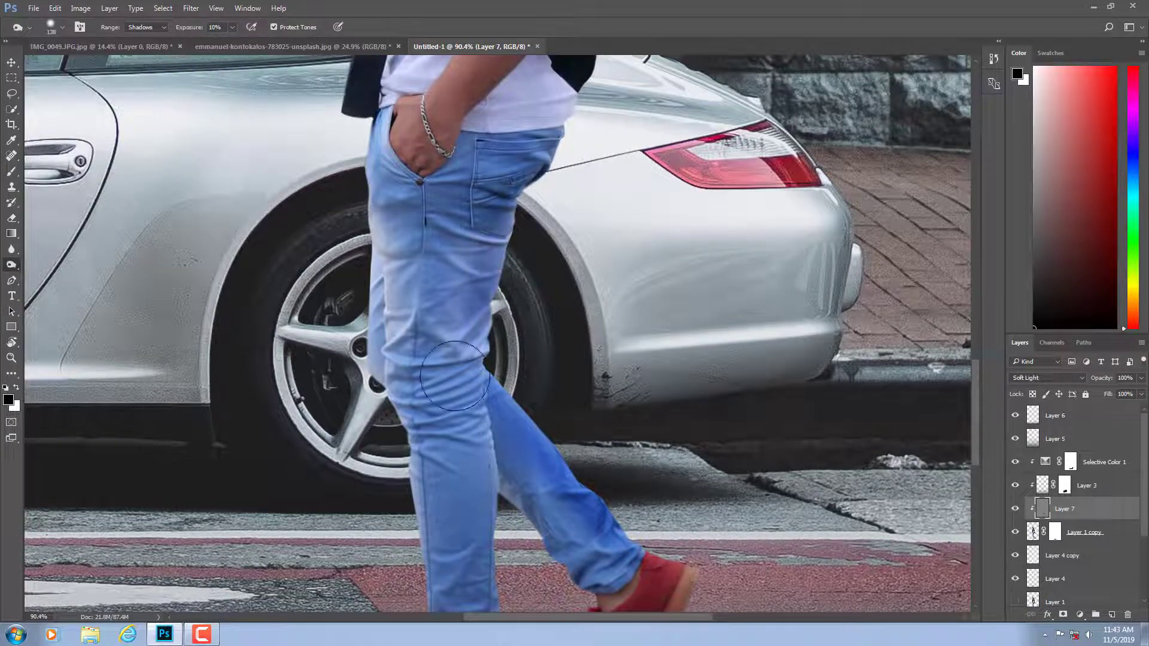
scroll(455, 375, "down", 2)
scroll(239, 158, "down", 3)
Burn the shadows of the sweater up toward the shoulder.
key("shift+o")
scroll(419, 306, "up", 6)
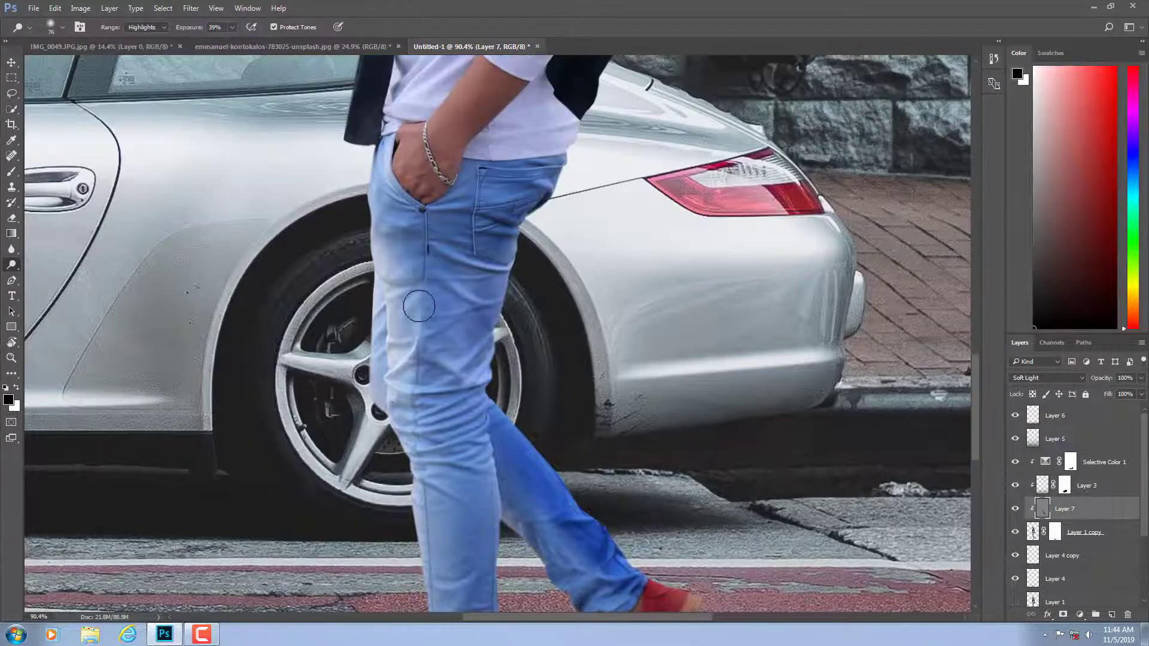
scroll(419, 306, "down", 3)
right_click(11, 265)
left_click(48, 276)
key("1")
key("6")
scroll(568, 386, "down", 3)
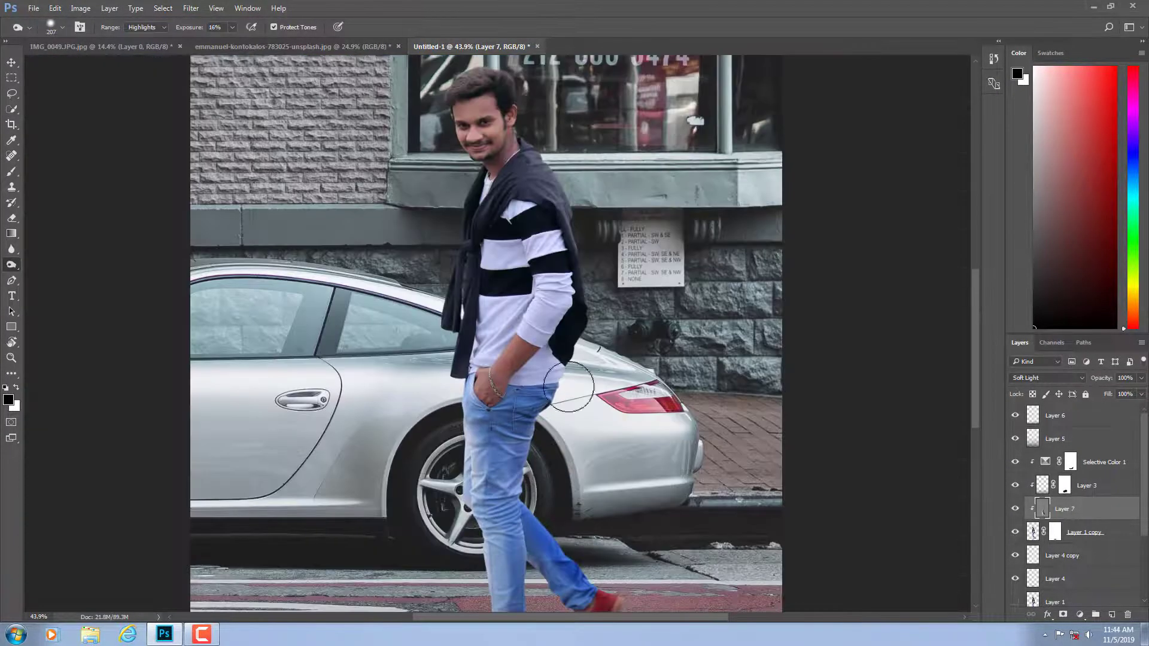
scroll(568, 386, "up", 2)
key("alt+shift+s")
key("2")
key("2")
left_click_drag(556, 311, 436, 359)
left_click_drag(538, 287, 489, 205)
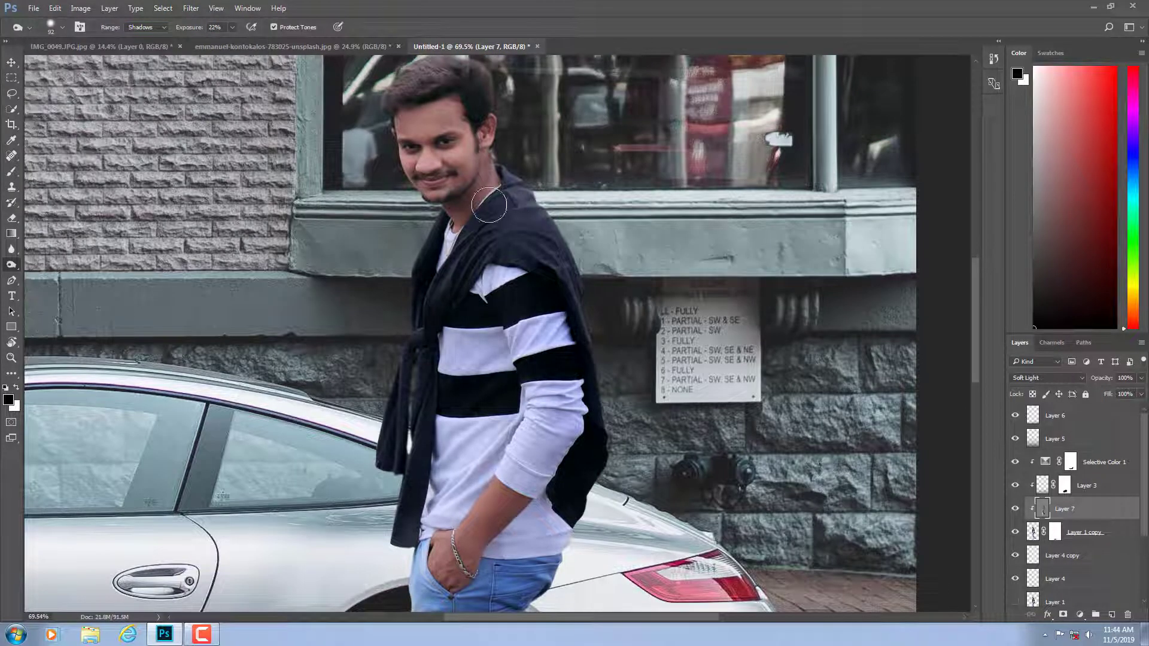
Refine with dodging highlights and burning midtones using a larger brush, then fit the view.
key("x")
scroll(489, 205, "up", 3)
key("shift+o")
scroll(563, 320, "down", 4)
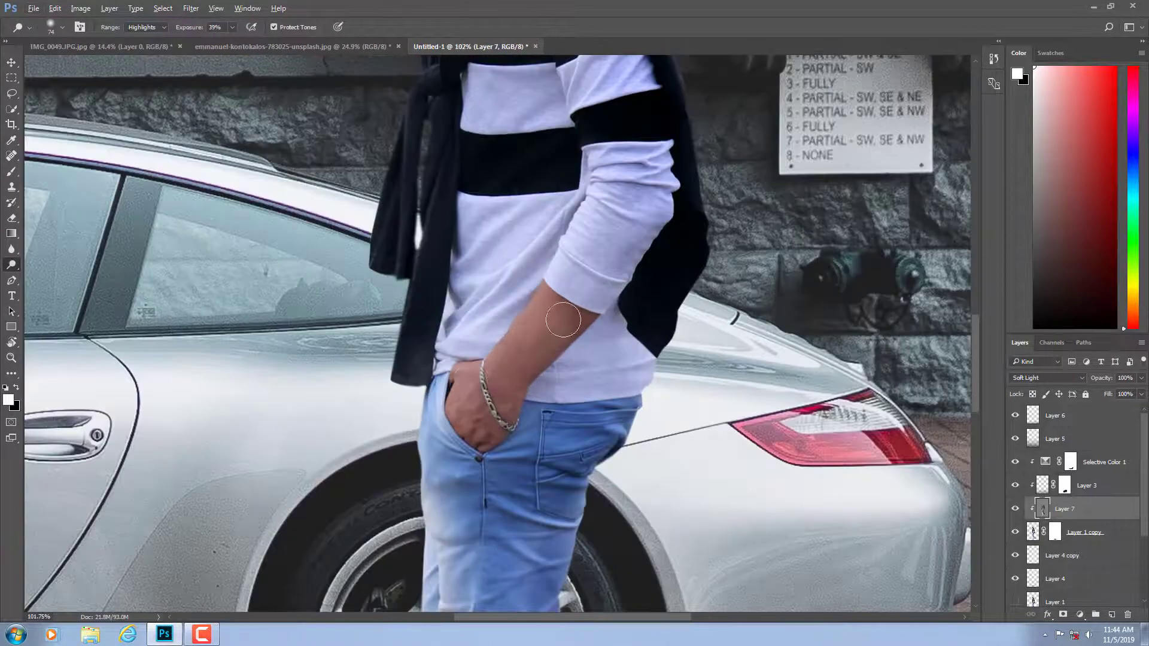
scroll(563, 320, "down", 5)
key("ctrl+0")
scroll(566, 267, "up", 4)
key("shift+o")
key("alt+shift+m")
key("bracketright")
key("bracketright")
key("bracketright")
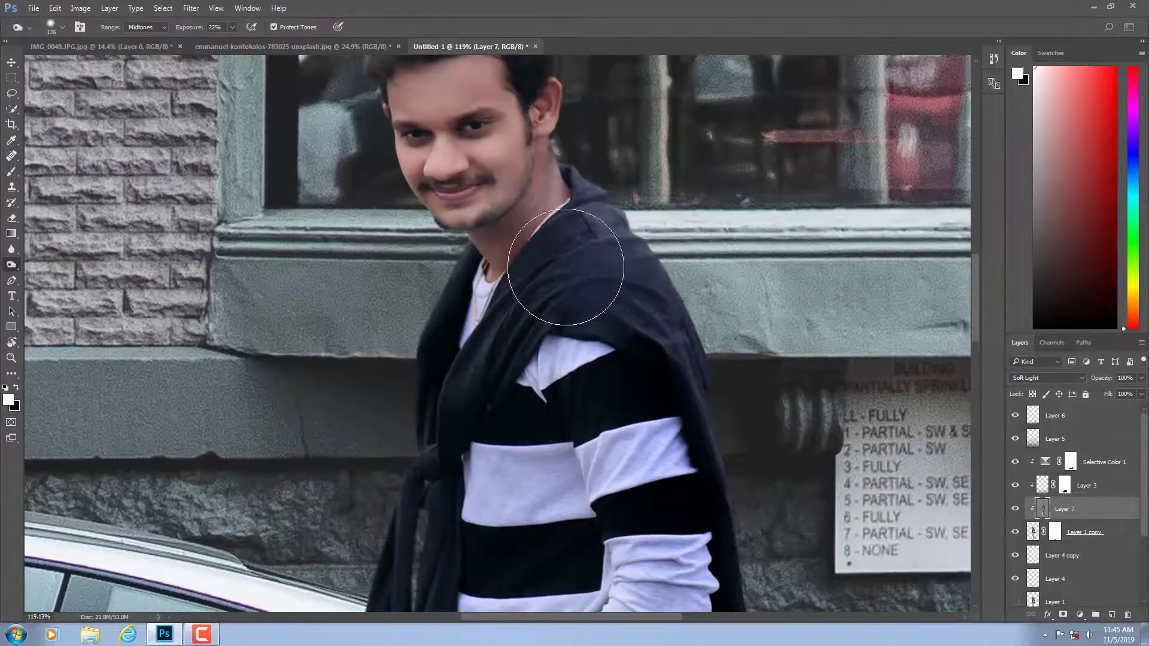
scroll(565, 266, "down", 5)
key("ctrl+0")
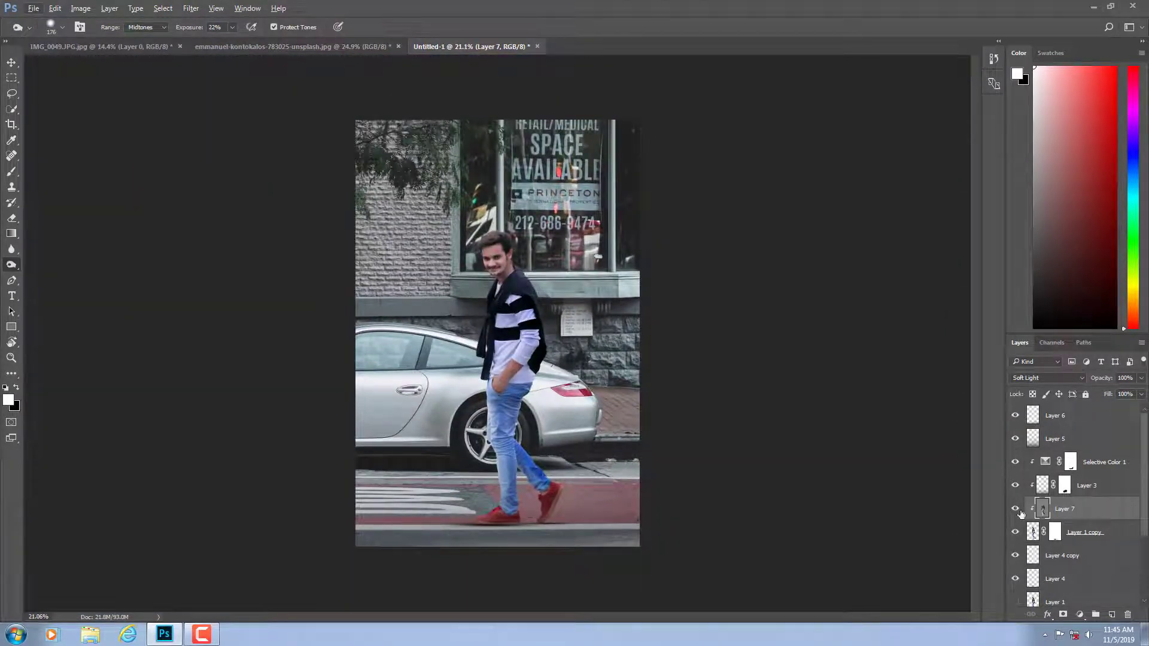
Toggle Layer 7's visibility to compare the dodge and burn before and after.
left_click(1016, 510)
left_click(1016, 510)
left_click(1016, 509)
left_click(1016, 509)
scroll(388, 294, "up", 1)
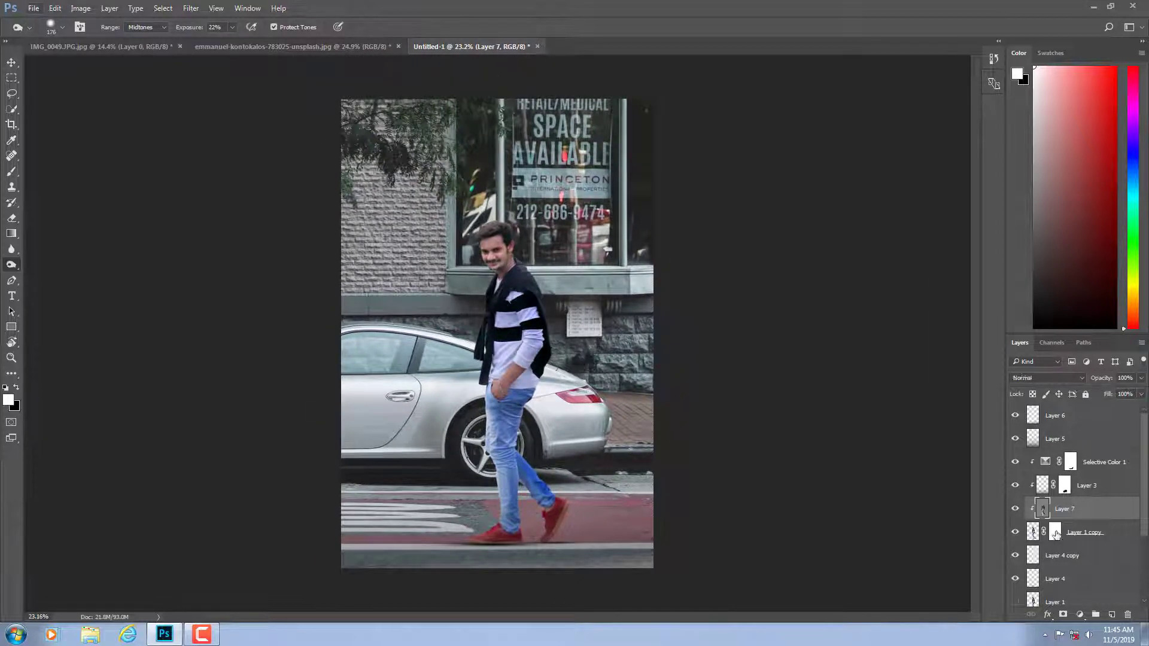
Add a Selective Color layer above Layer 1 copy that slightly deepens the Blacks.
left_click(1056, 533)
left_click(1080, 615)
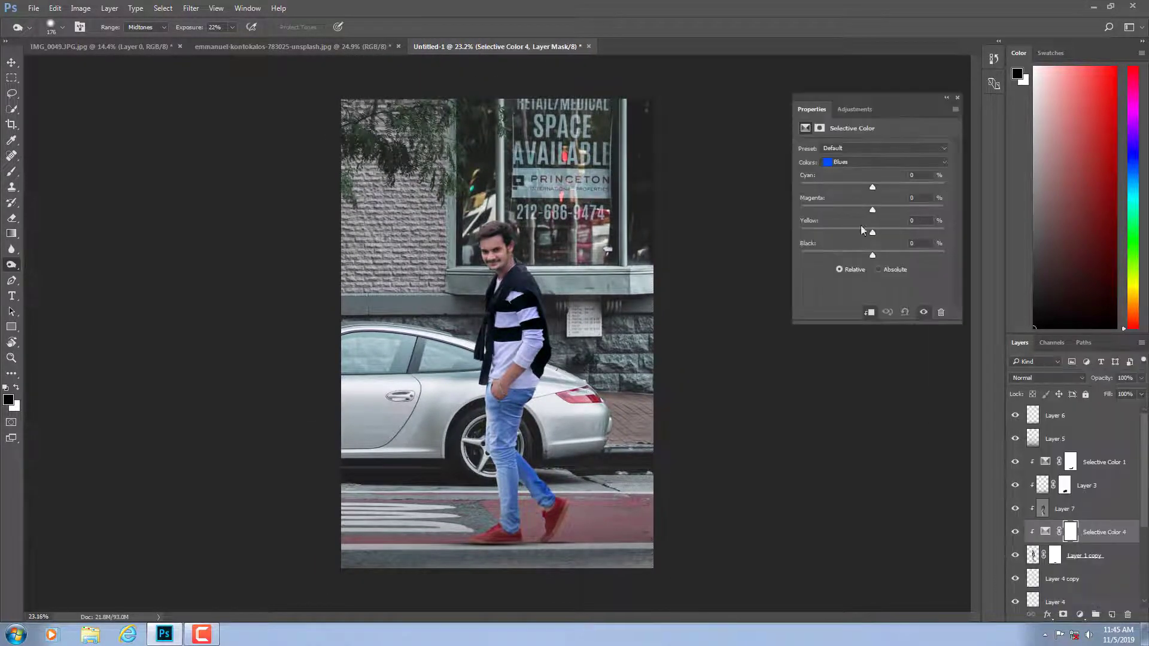
left_click(862, 166)
left_click(867, 245)
left_click_drag(871, 255, 877, 255)
Duplicate Layer 2 into Layer 2 copy.
left_click(956, 97)
key("z")
left_click_drag(478, 299, 488, 298)
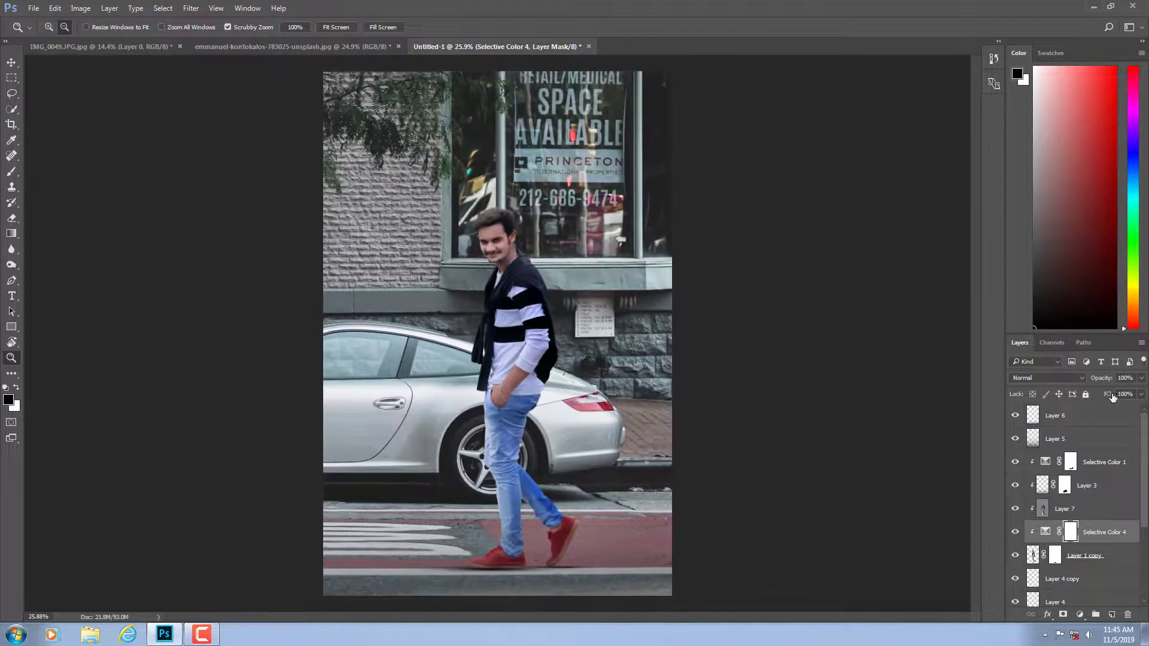
scroll(1077, 544, "down", 3)
left_click(1065, 572)
key("ctrl+j")
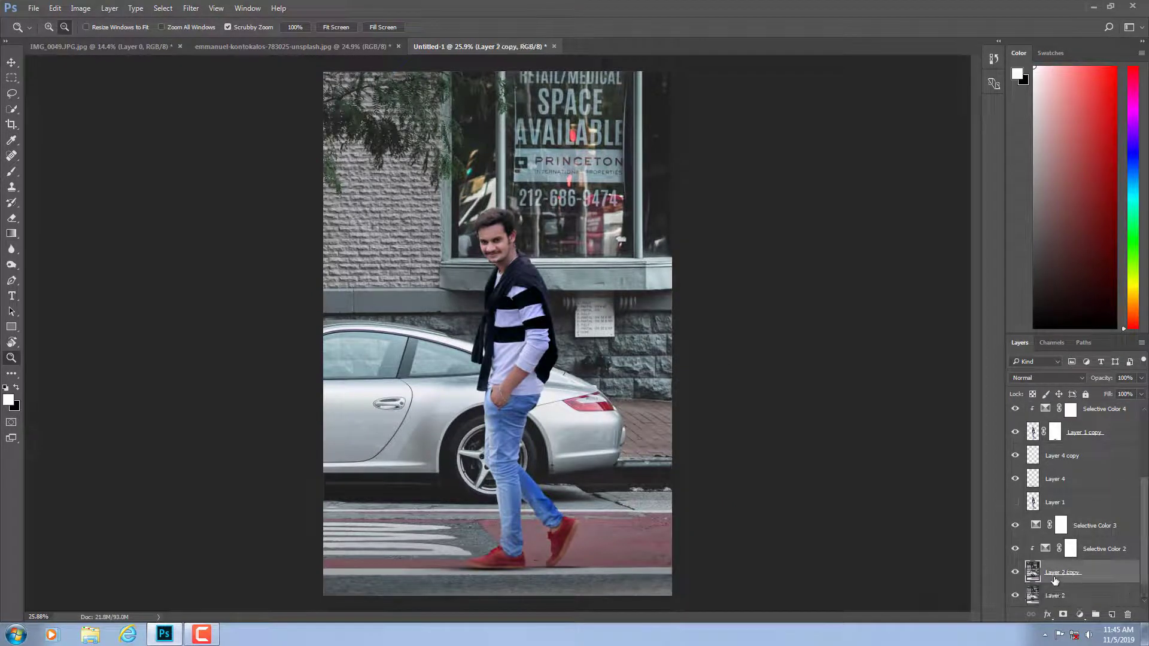
Apply a Lens Blur with radius 29 to Layer 2 copy to defocus the street.
left_click(190, 8)
mouse_move(196, 140)
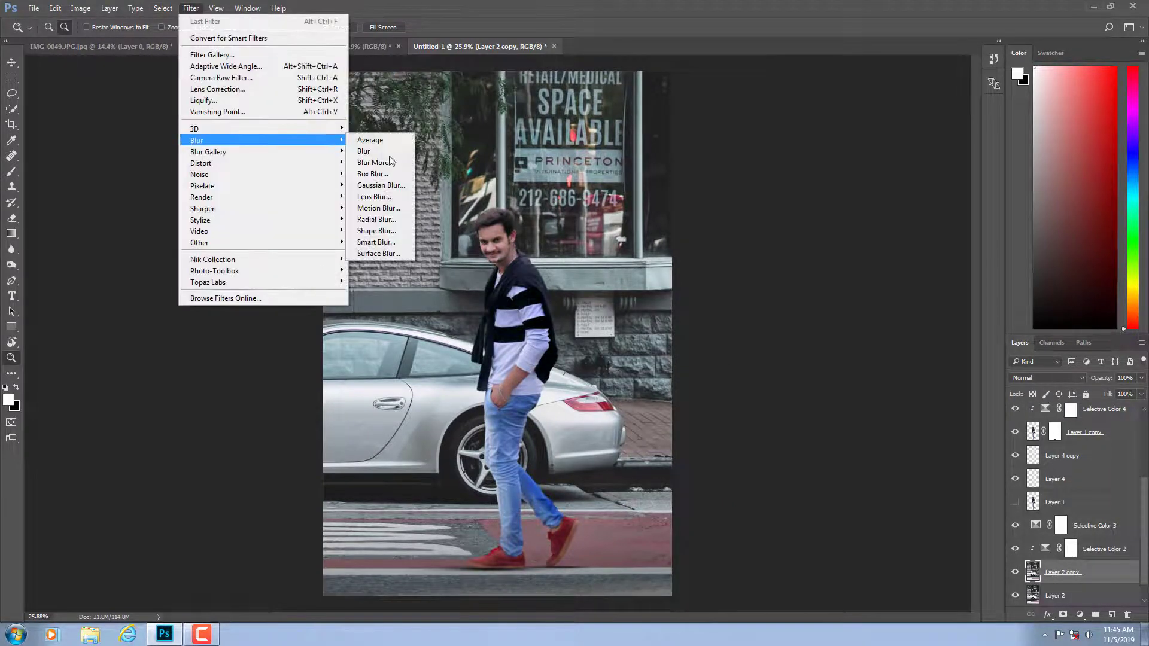
left_click(374, 196)
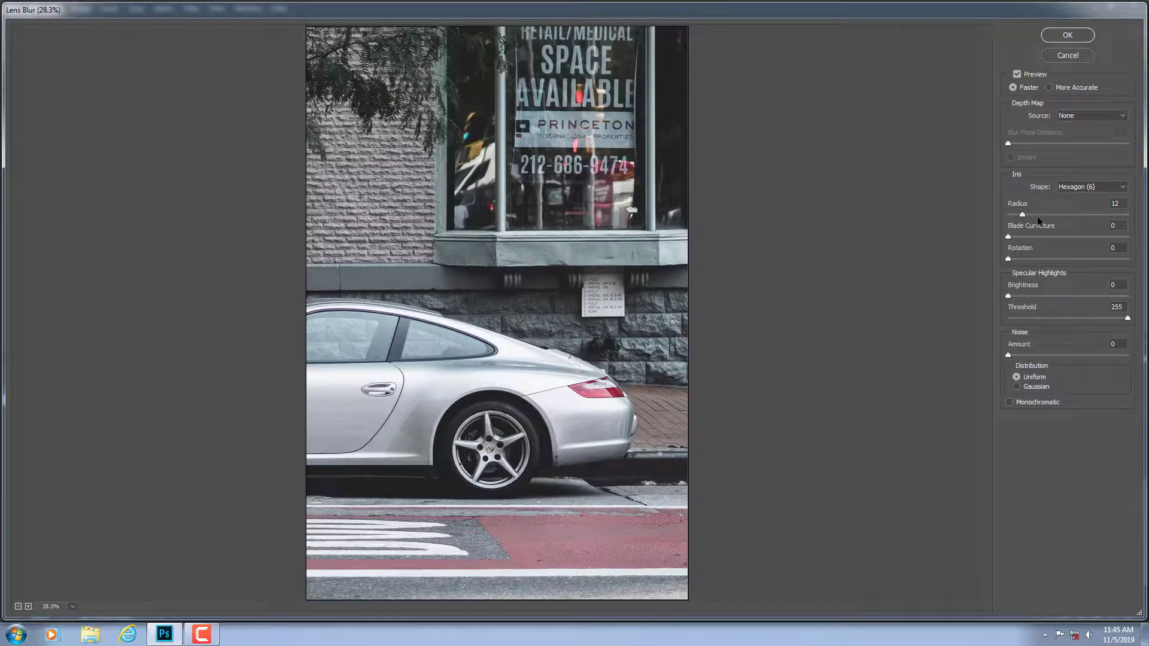
left_click(1042, 214)
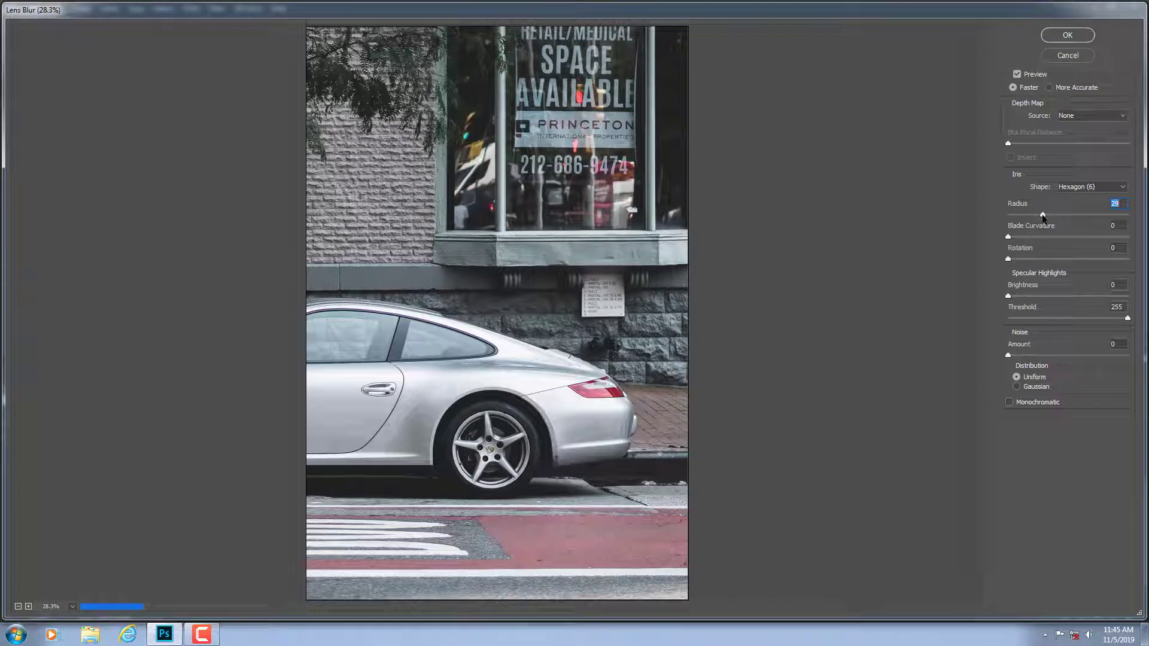
left_click(1058, 35)
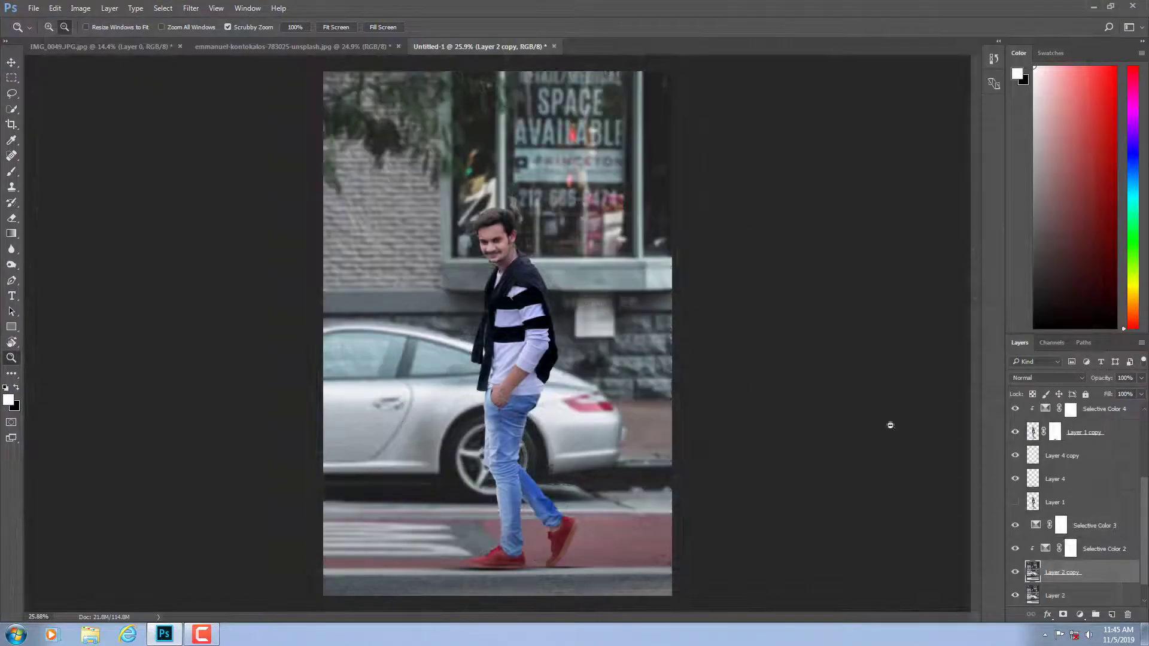
Add a layer mask to Layer 2 copy and paint the lower street black with a large, low-flow brush.
left_click(1063, 615)
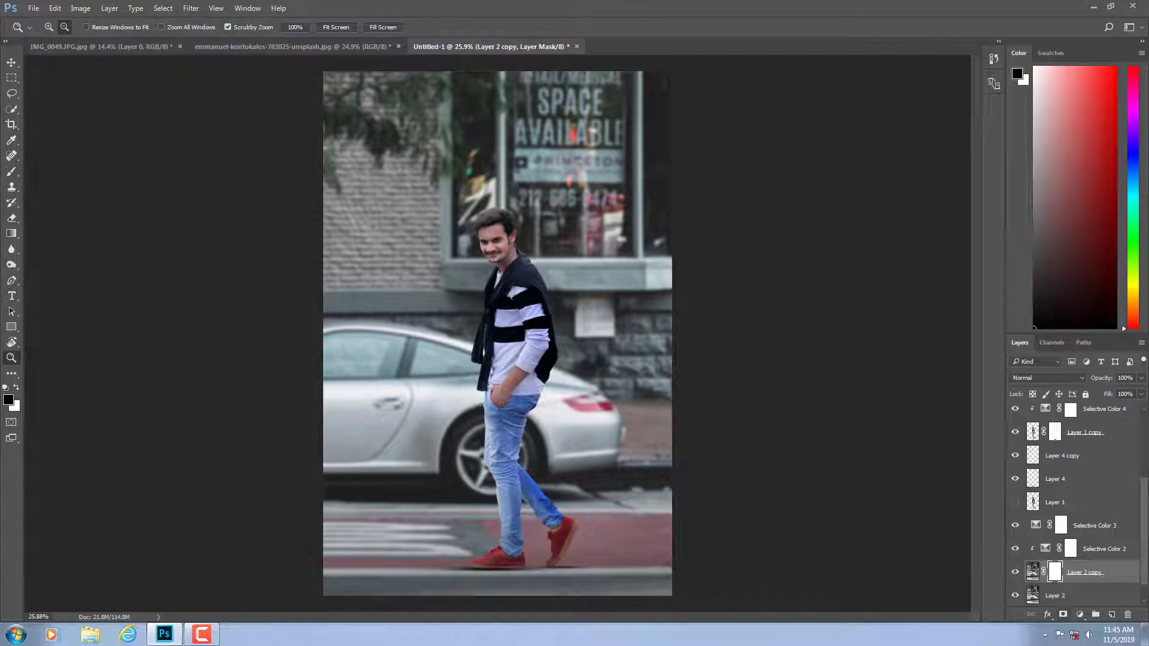
left_click(11, 172)
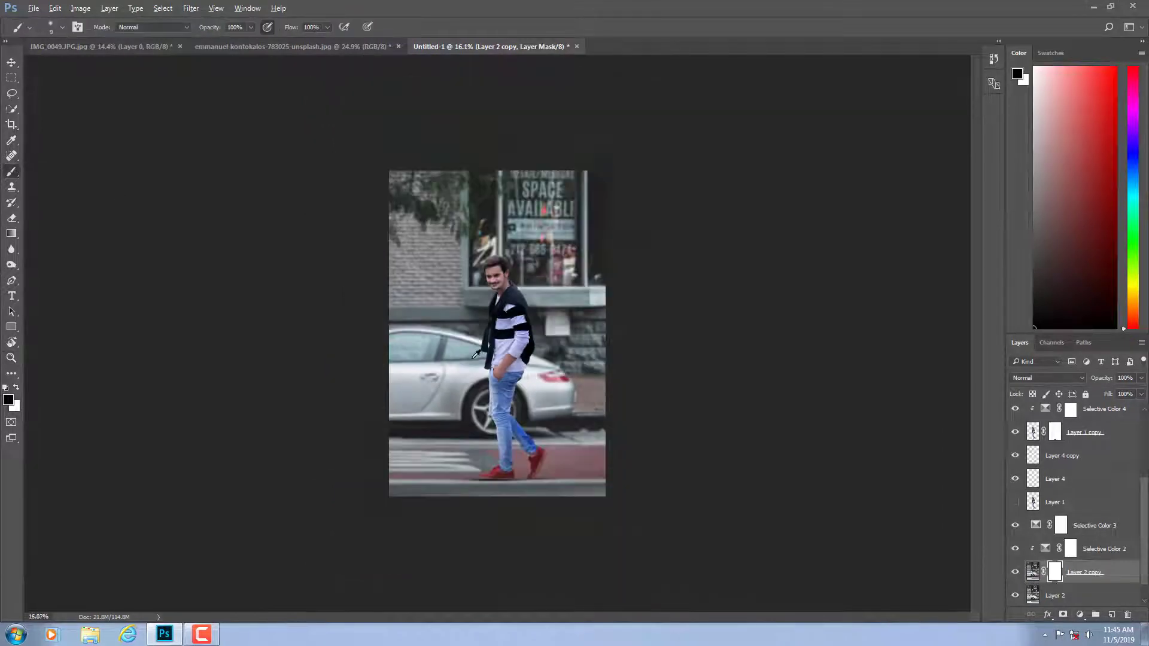
scroll(541, 350, "down", 3)
left_click_drag(541, 350, 598, 478)
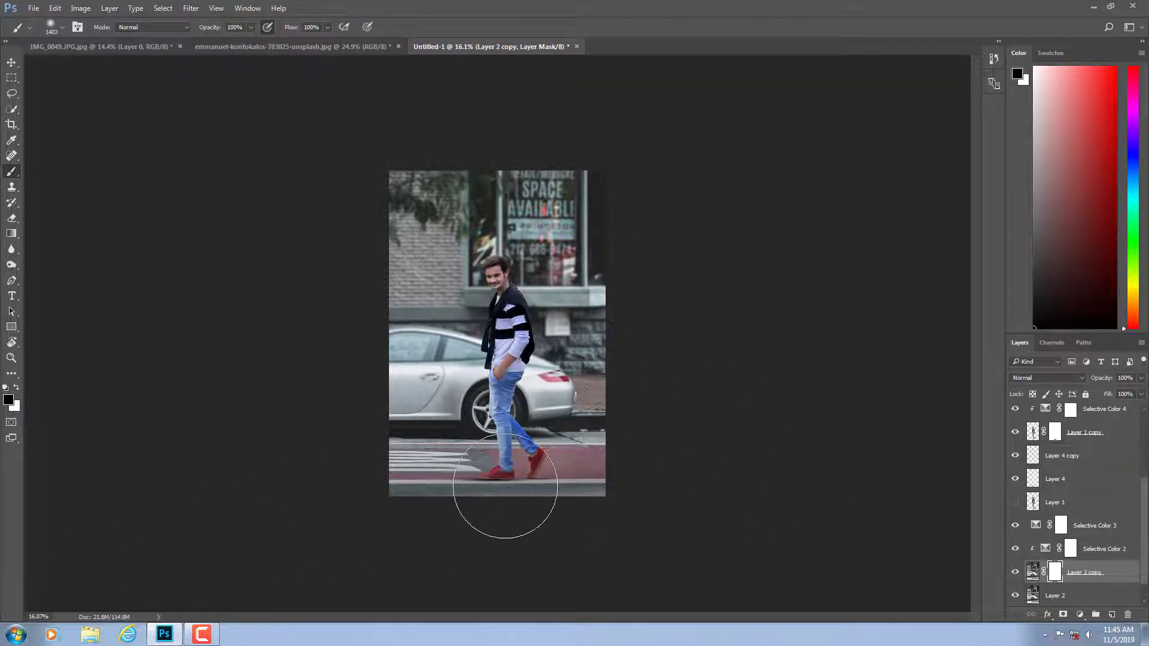
left_click(568, 465)
scroll(497, 333, "up", 3, "alt")
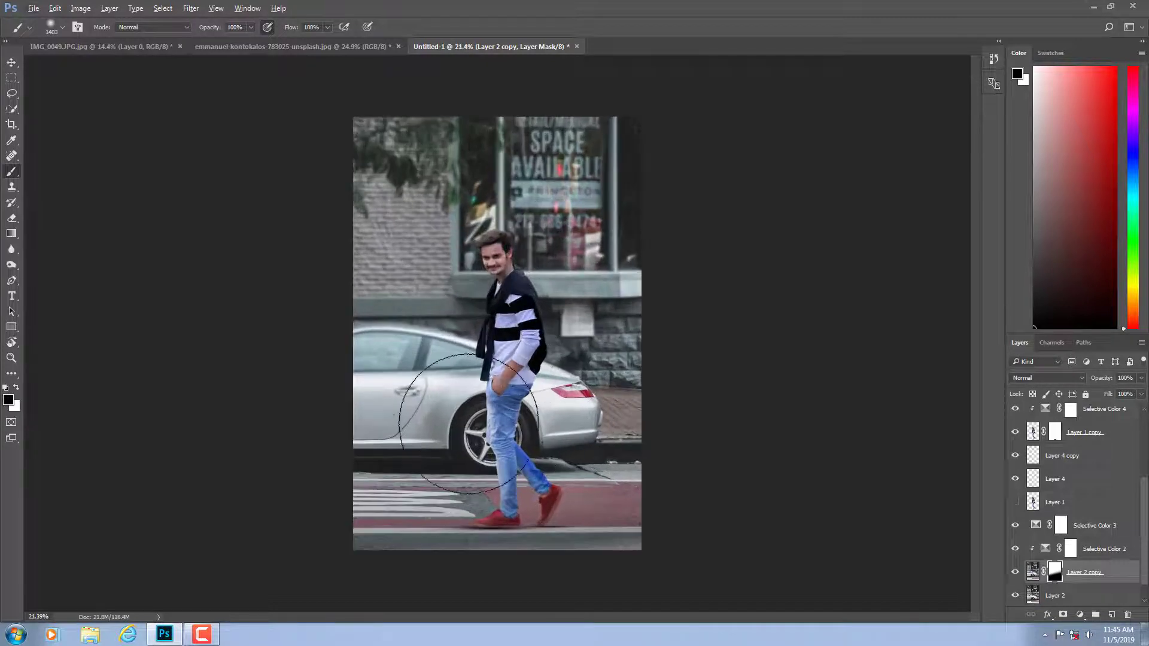
left_click_drag(566, 284, 526, 285)
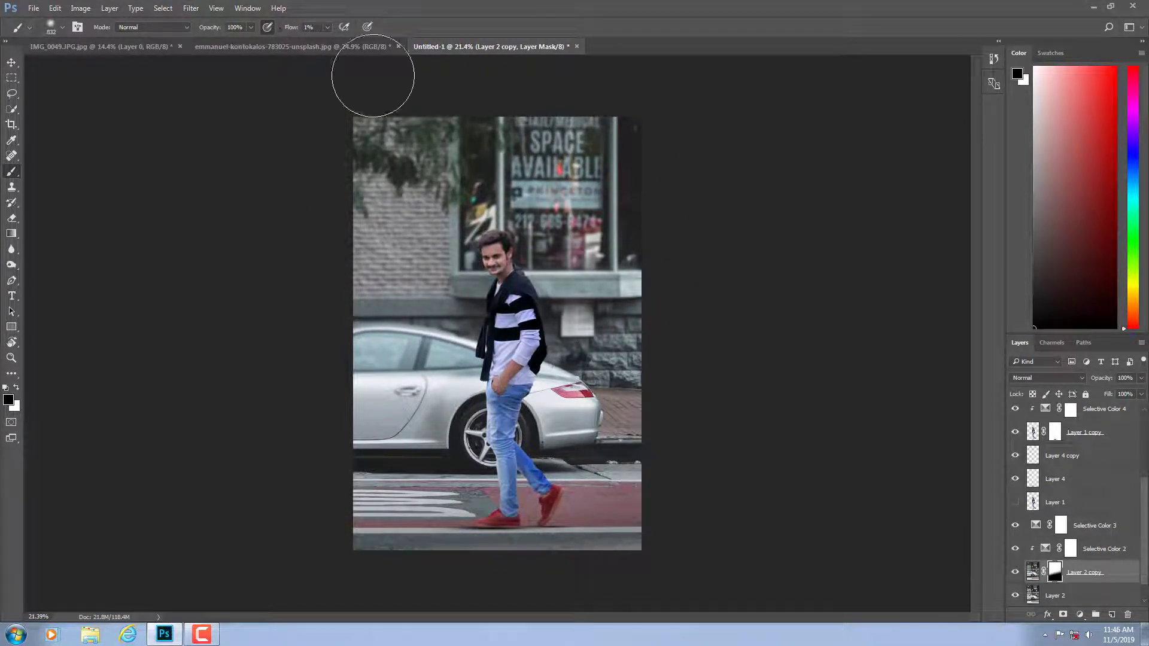
left_click_drag(299, 28, 299, 27)
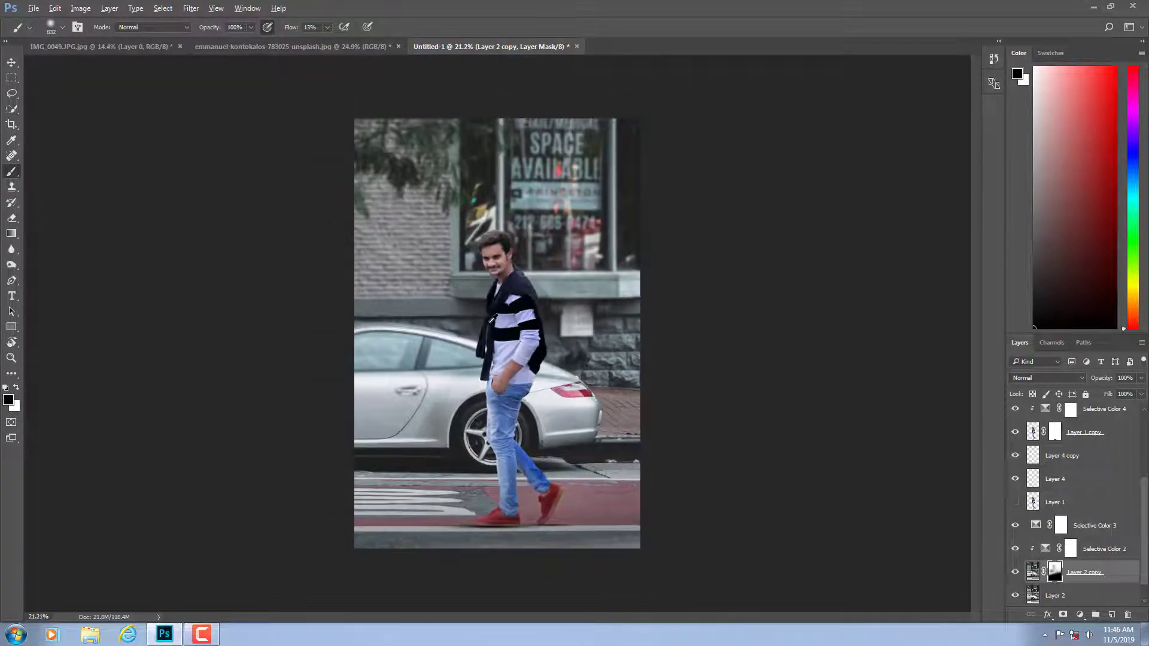
scroll(514, 335, "up", 3)
scroll(506, 242, "up", 1)
scroll(505, 243, "down", 1)
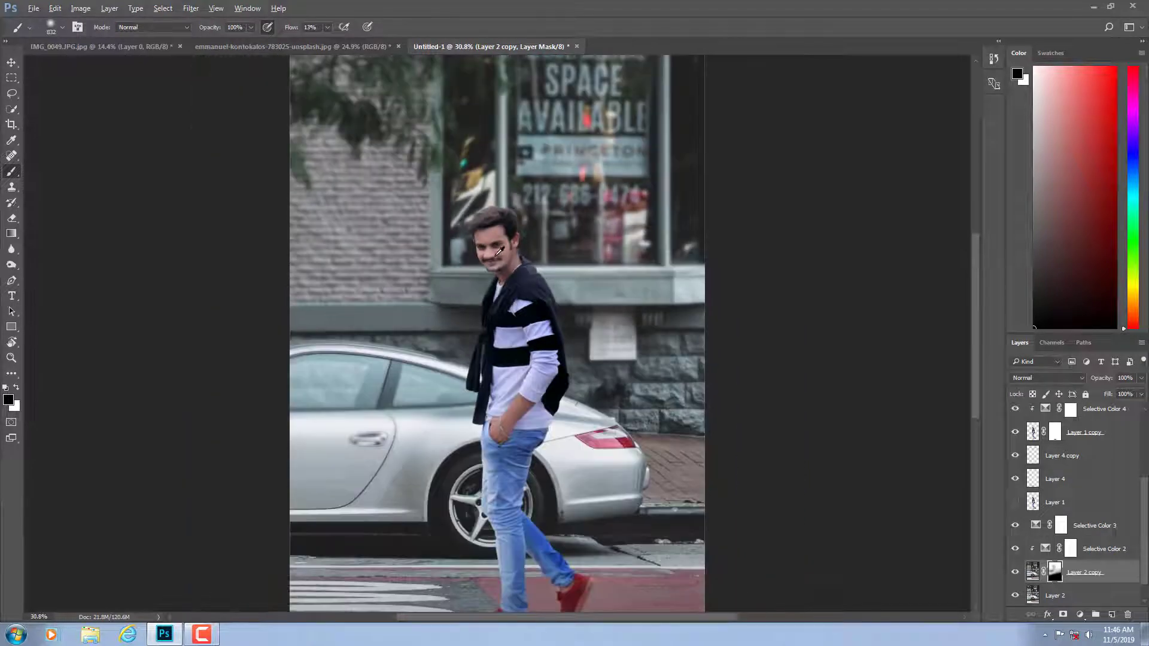
scroll(505, 243, "down", 1)
scroll(1071, 527, "up", 5)
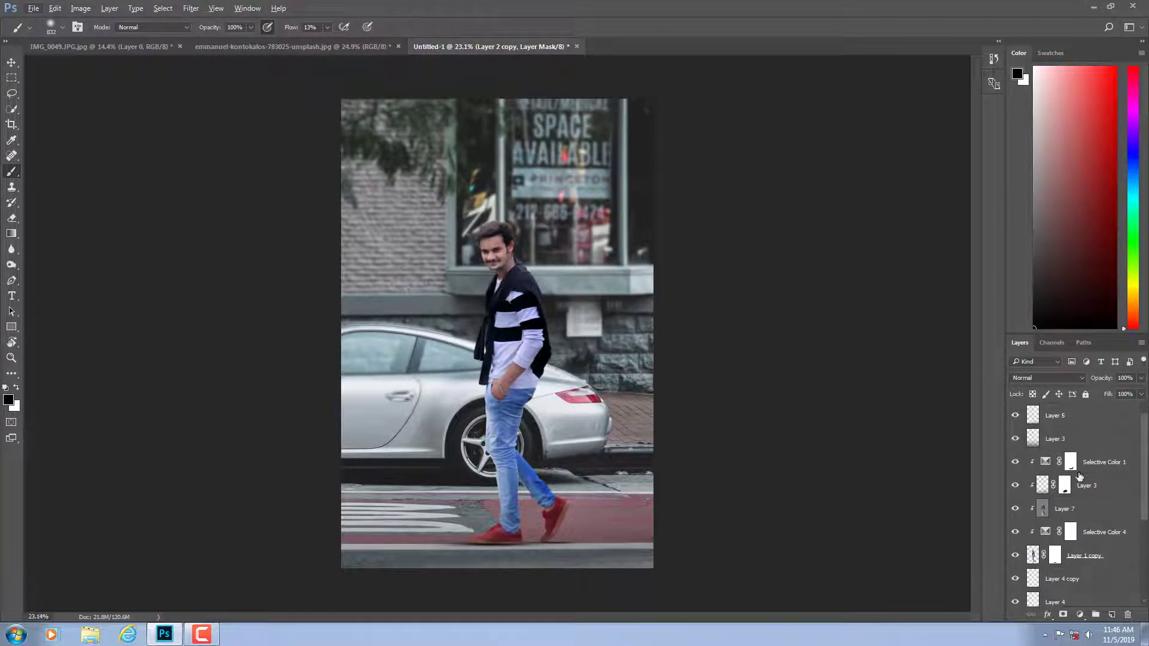
scroll(1070, 491, "down", 5)
Lower Layer 2 copy's layer opacity to 81%.
left_click(1033, 548)
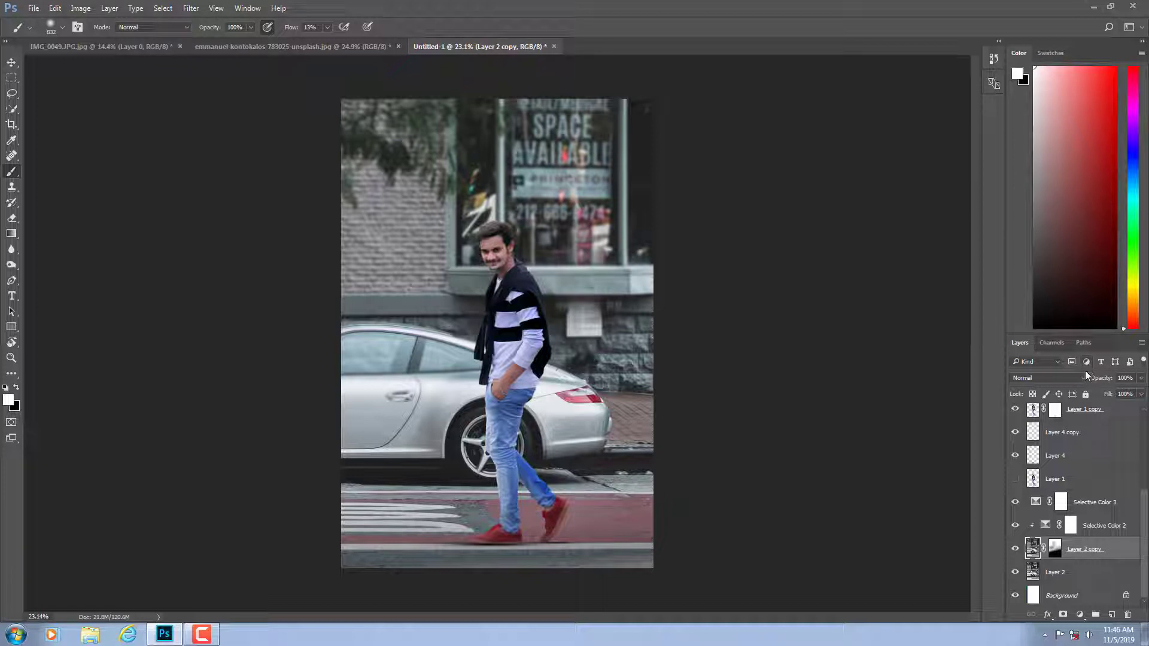
left_click_drag(1095, 381, 1090, 381)
key("z")
left_click(657, 335, "alt")
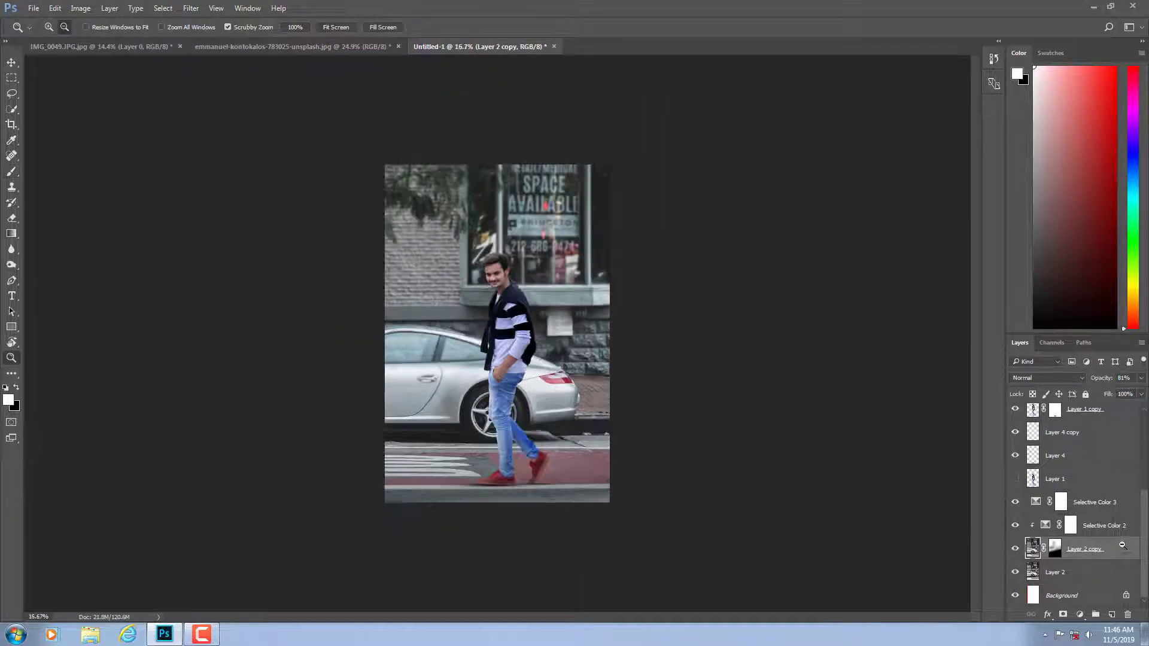
left_click_drag(302, 253, 1143, 394)
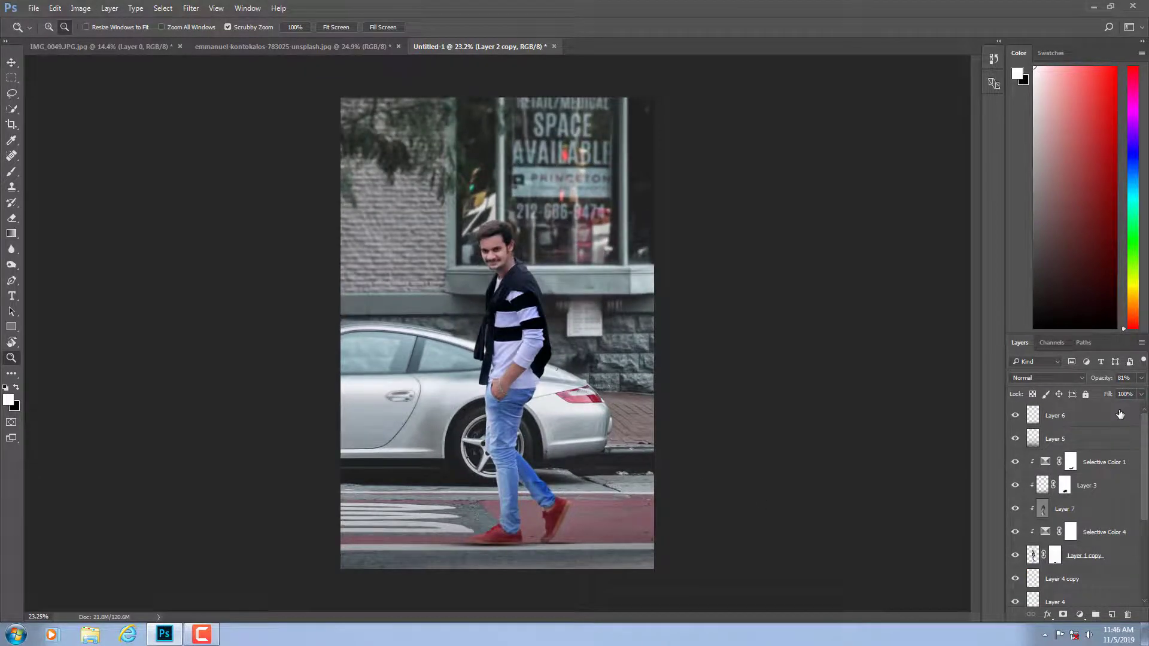
Add a Selective Color adjustment above Layer 6, with cyan reset to 0 and black at -9.
left_click(1120, 414)
left_click(1080, 614)
left_click(1112, 609)
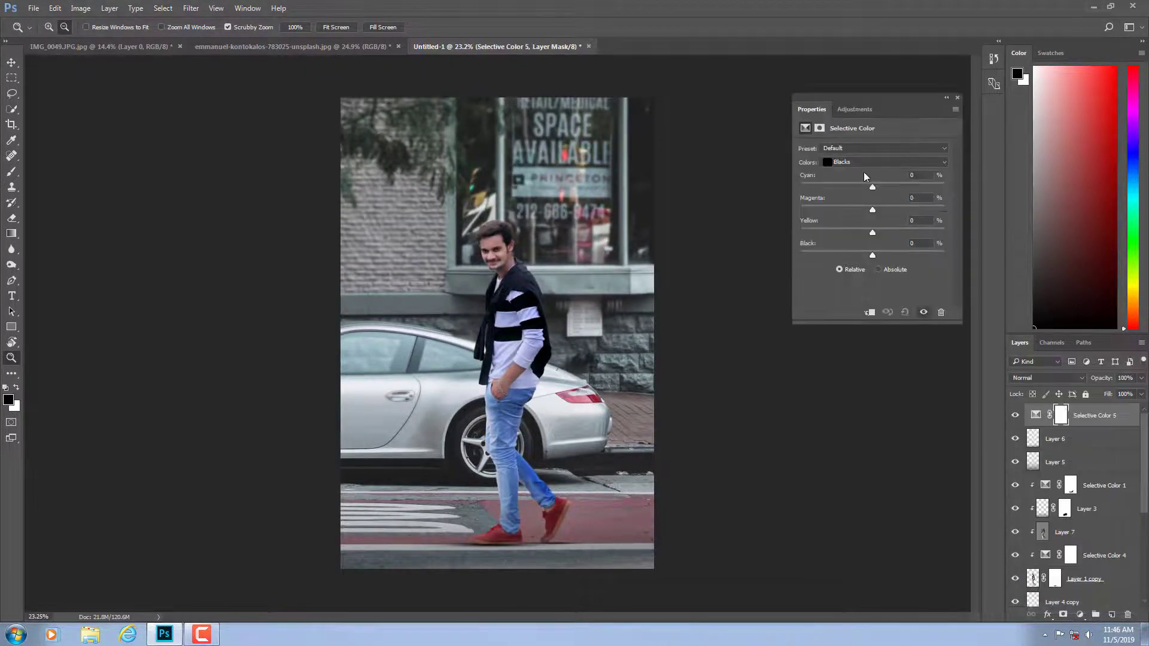
left_click(863, 162)
left_click_drag(841, 186, 871, 189)
left_click_drag(871, 254, 866, 254)
In the Cyans range, reduce magenta, push yellow to -100 and add +52 black.
left_click(846, 162)
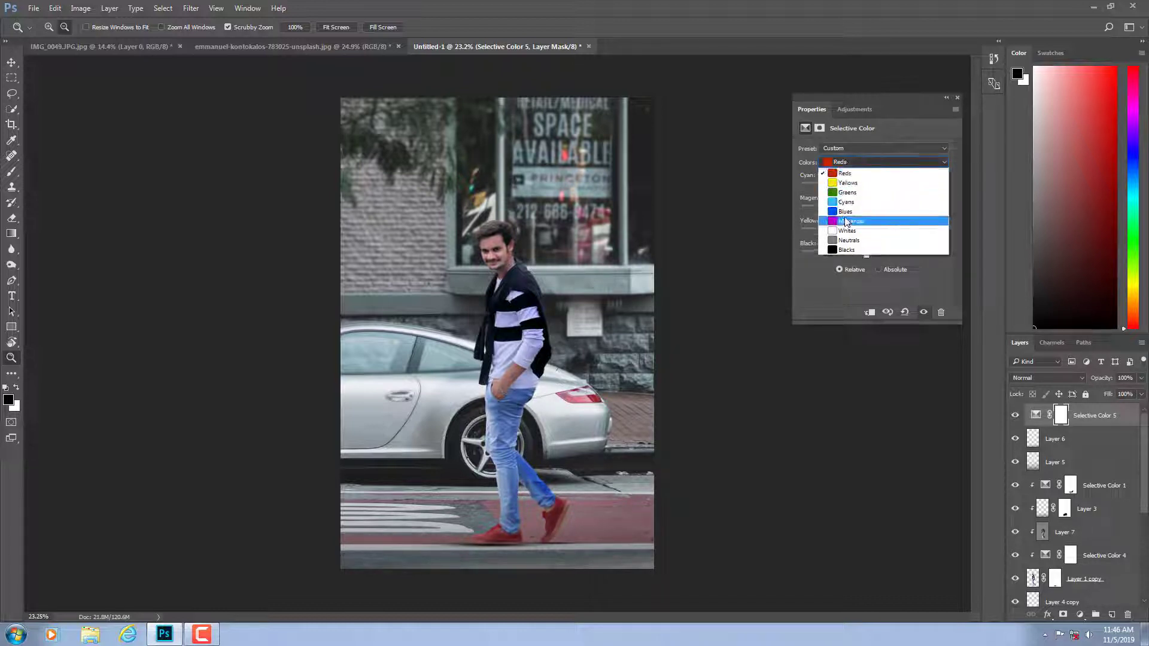
left_click(846, 200)
mouse_move(871, 187)
left_mouse_down()
mouse_move(805, 189)
mouse_move(908, 189)
mouse_move(844, 209)
left_mouse_up()
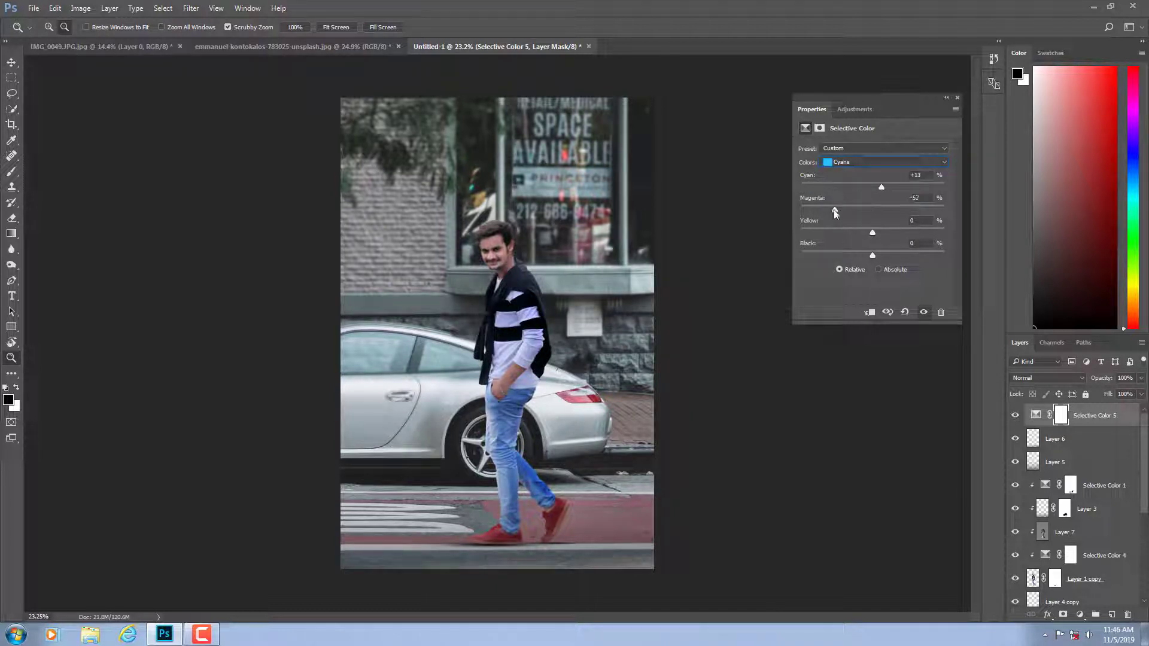
left_click(852, 233)
left_click_drag(814, 231, 783, 233)
left_click(909, 256)
In the Blues range, set cyan +80, magenta -37, yellow far down and black +39.
left_click(845, 163)
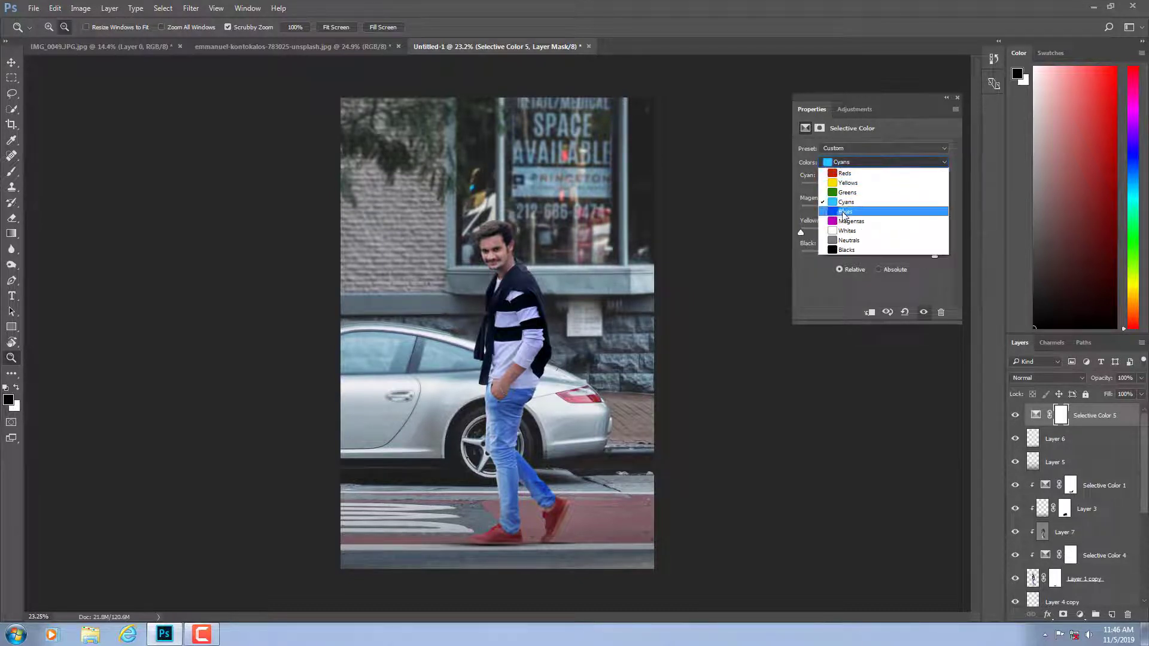
left_click(843, 208)
left_click_drag(845, 187, 929, 187)
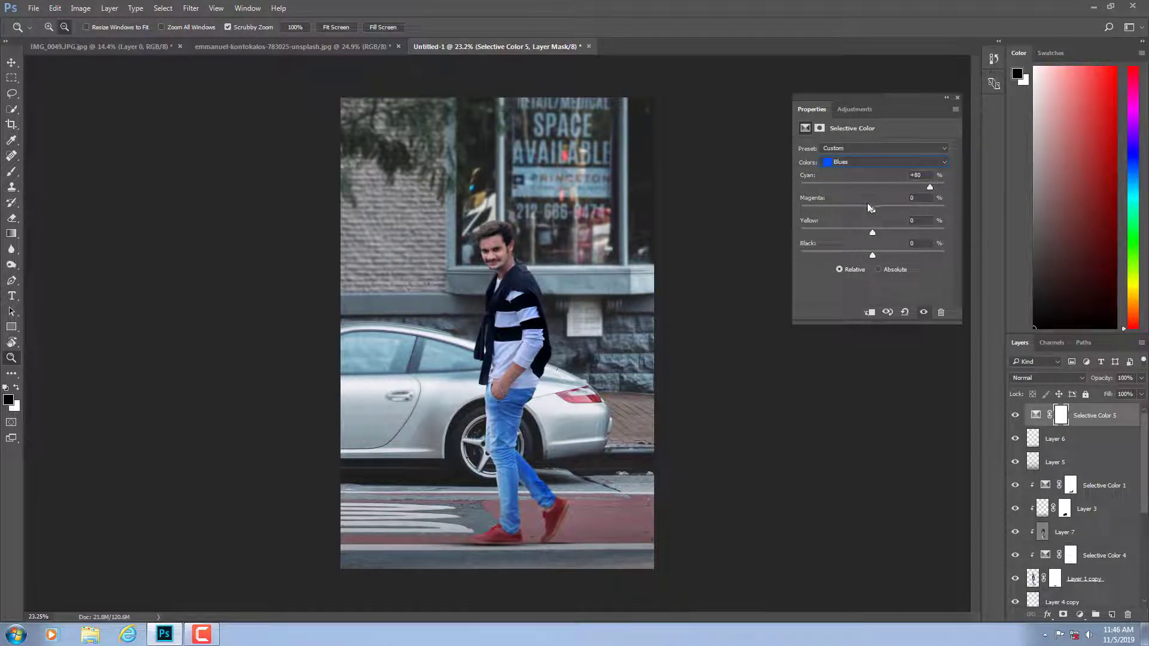
mouse_move(873, 211)
left_mouse_down()
mouse_move(818, 211)
mouse_move(846, 209)
left_mouse_up()
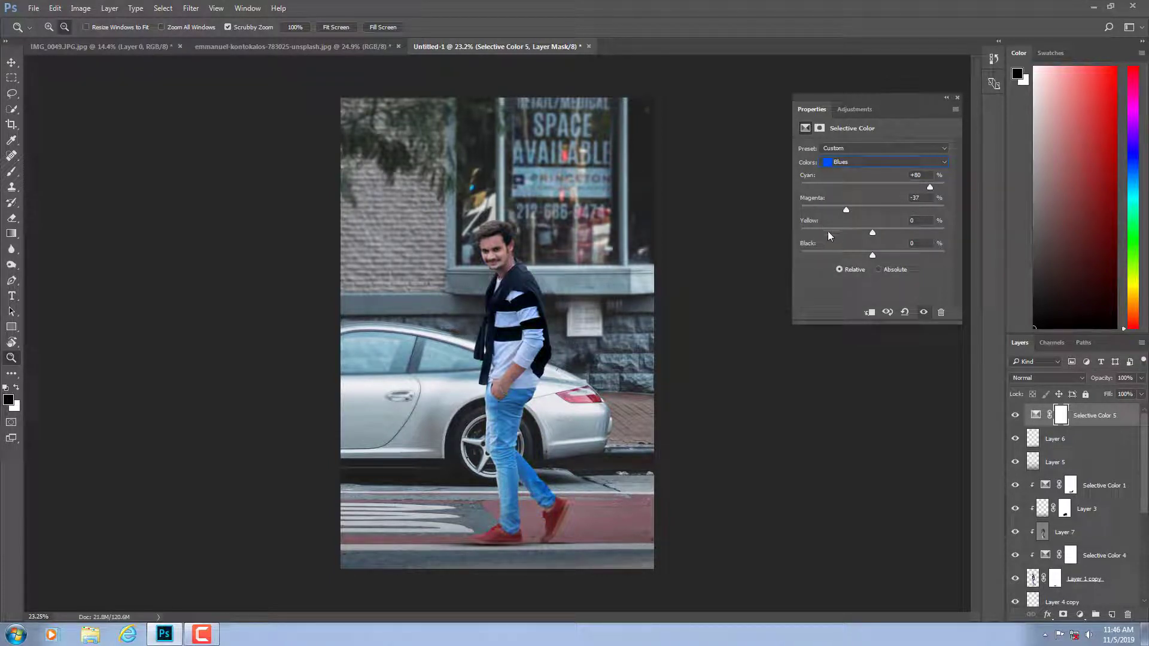
left_click(830, 231)
left_click_drag(927, 232, 815, 232)
left_click_drag(872, 255, 900, 255)
left_click(956, 98)
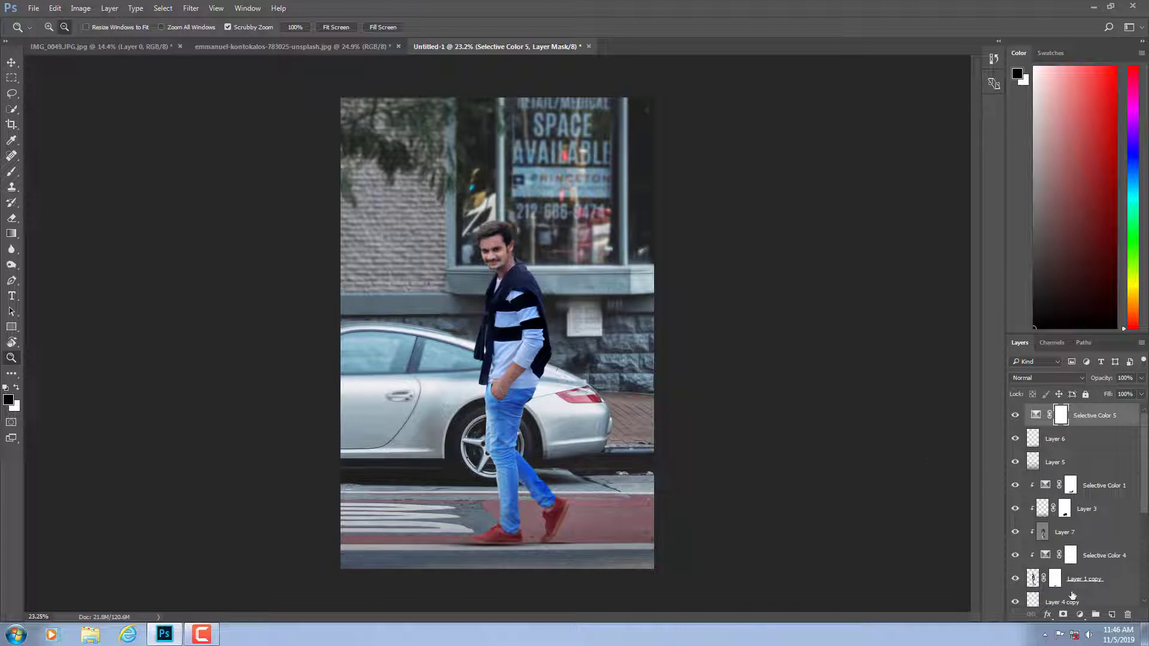
Add a Color Balance layer with midtones cyan–red +1, magenta–green +1 and yellow–blue +10.
left_click(1080, 616)
left_click(1053, 479)
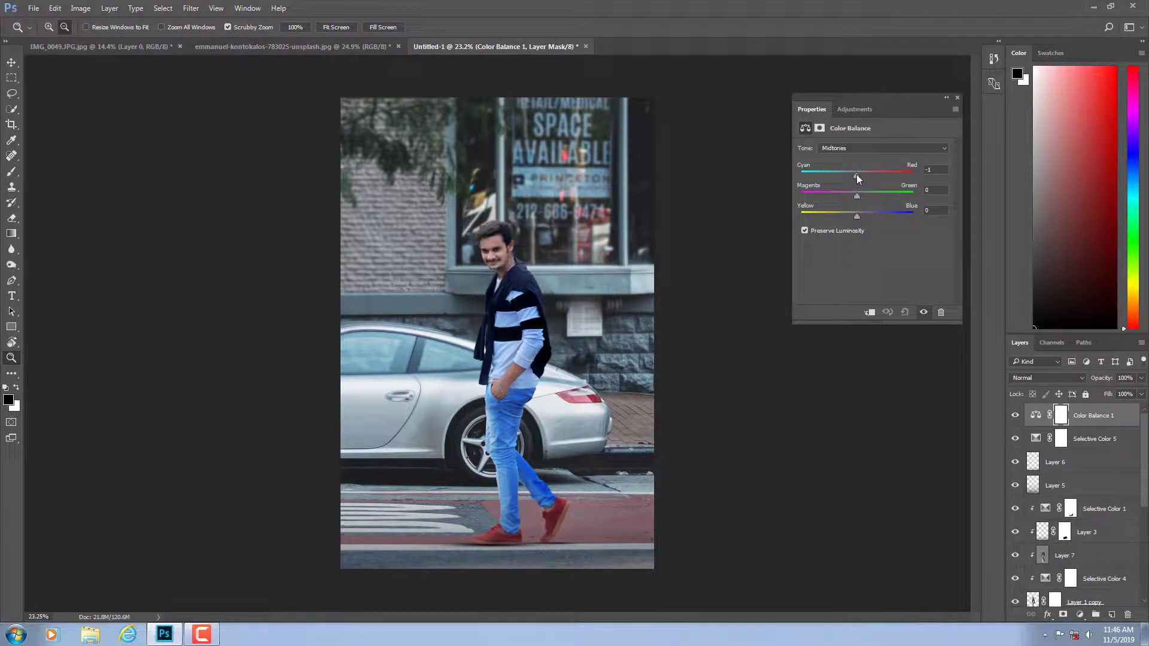
left_click_drag(856, 174, 858, 175)
left_click(856, 196)
left_click_drag(855, 214, 862, 214)
Nudge the shadows' magenta–green balance to +1 and tint the highlights slightly toward magenta.
left_click(832, 148)
left_click_drag(860, 196, 860, 219)
left_click(841, 149)
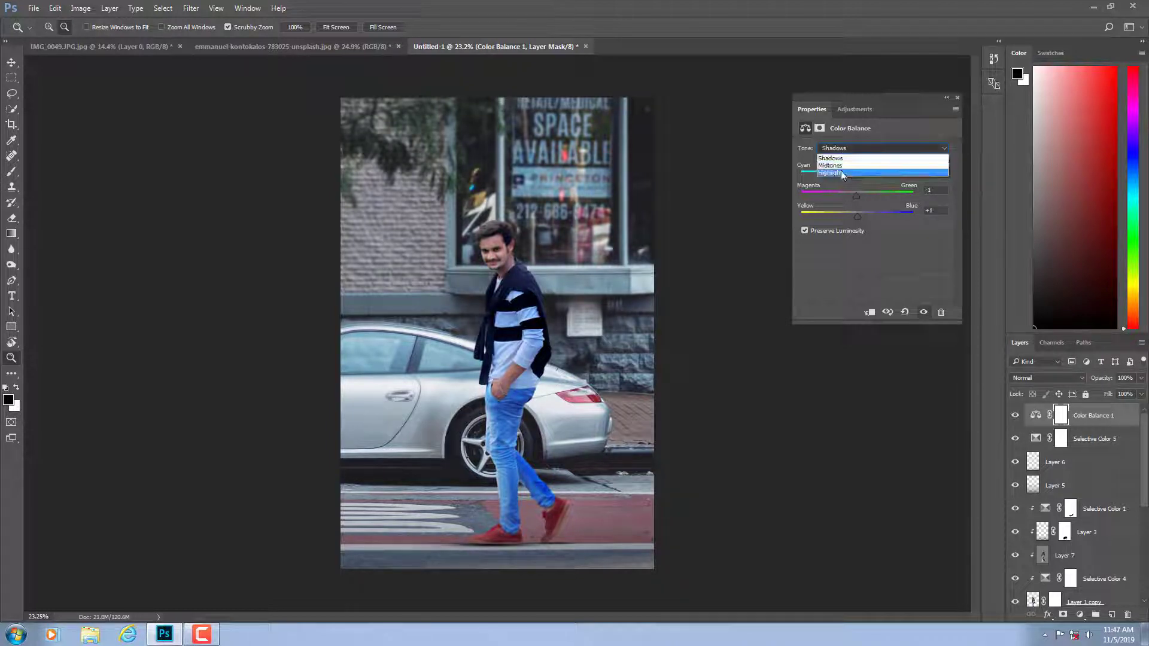
left_click(841, 170)
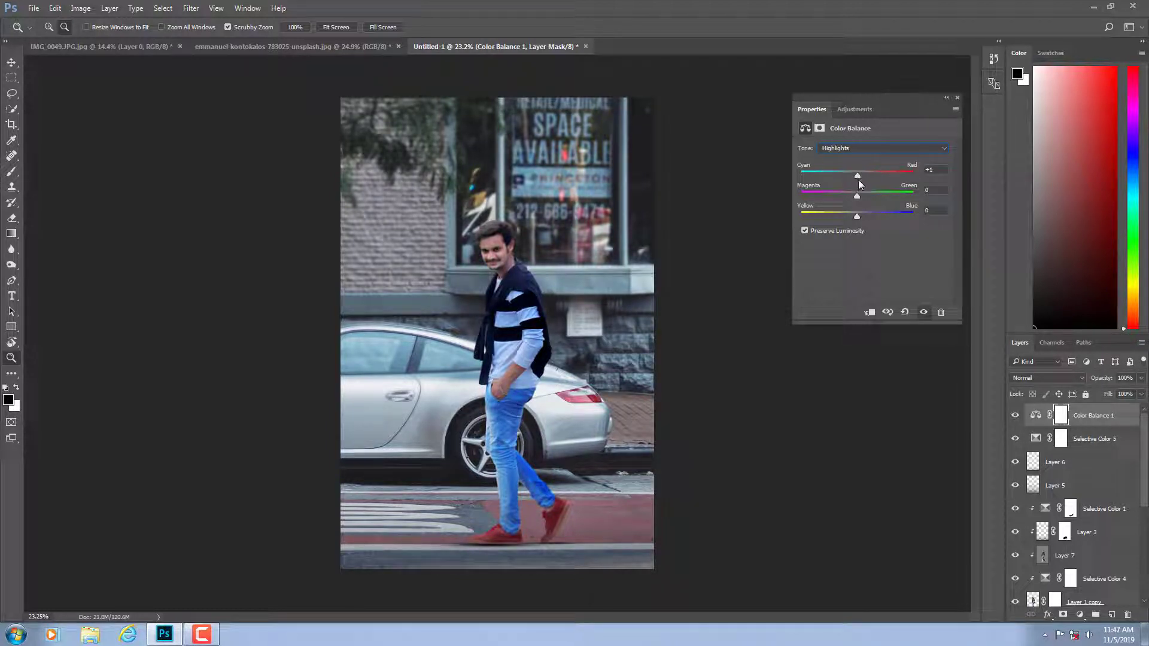
left_click_drag(858, 200, 857, 216)
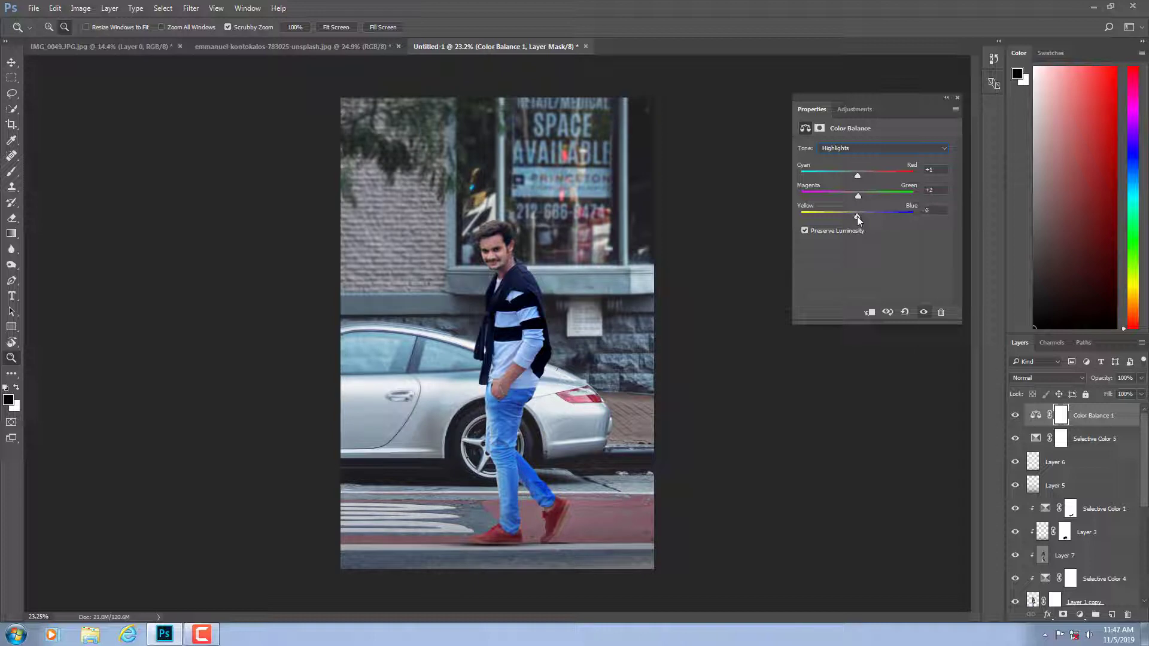
left_click(957, 98)
key("alt")
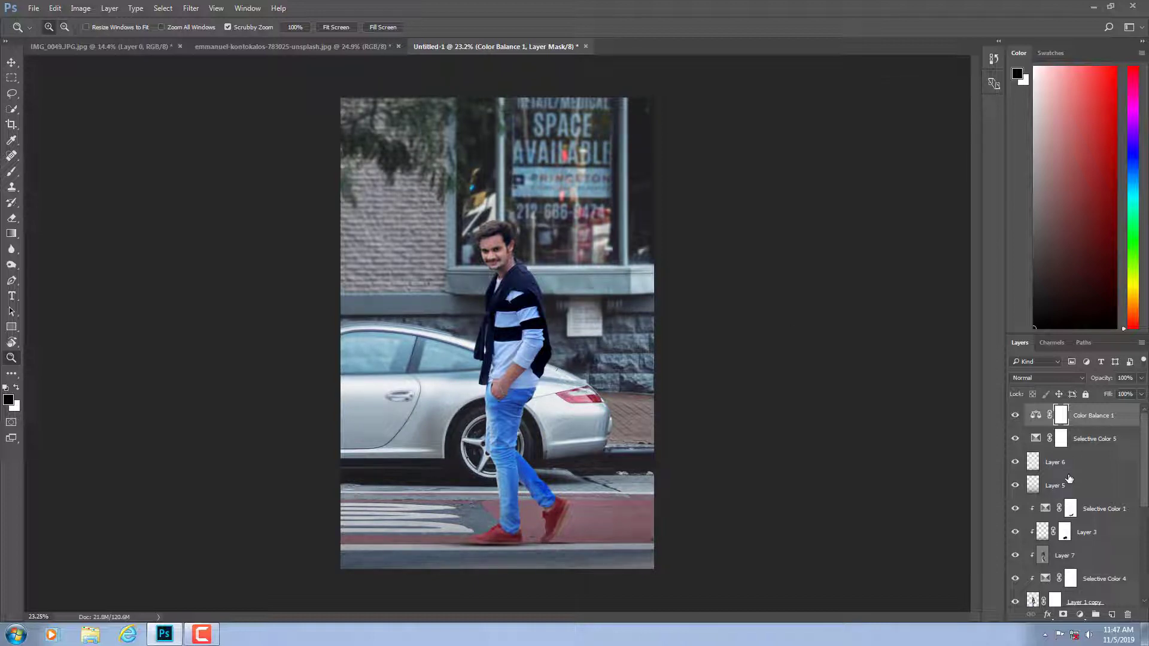
Set up the Smudge tool with a 27 px brush at 51% strength on Layer 1 copy.
right_click(11, 249)
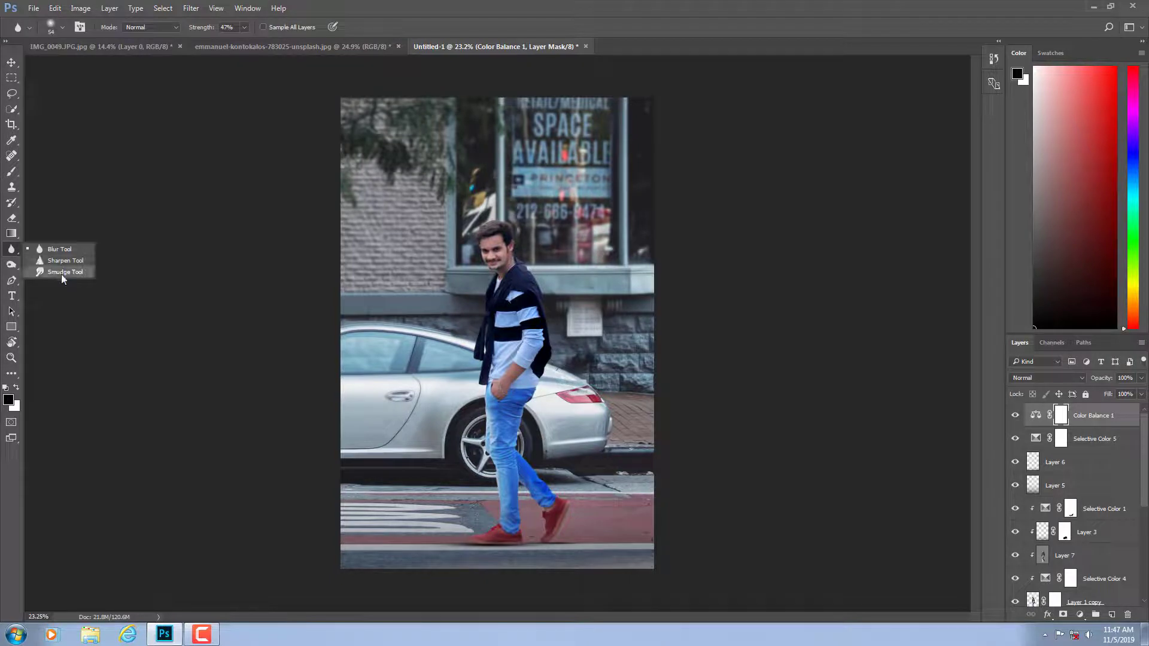
left_click(61, 274)
left_click(62, 27)
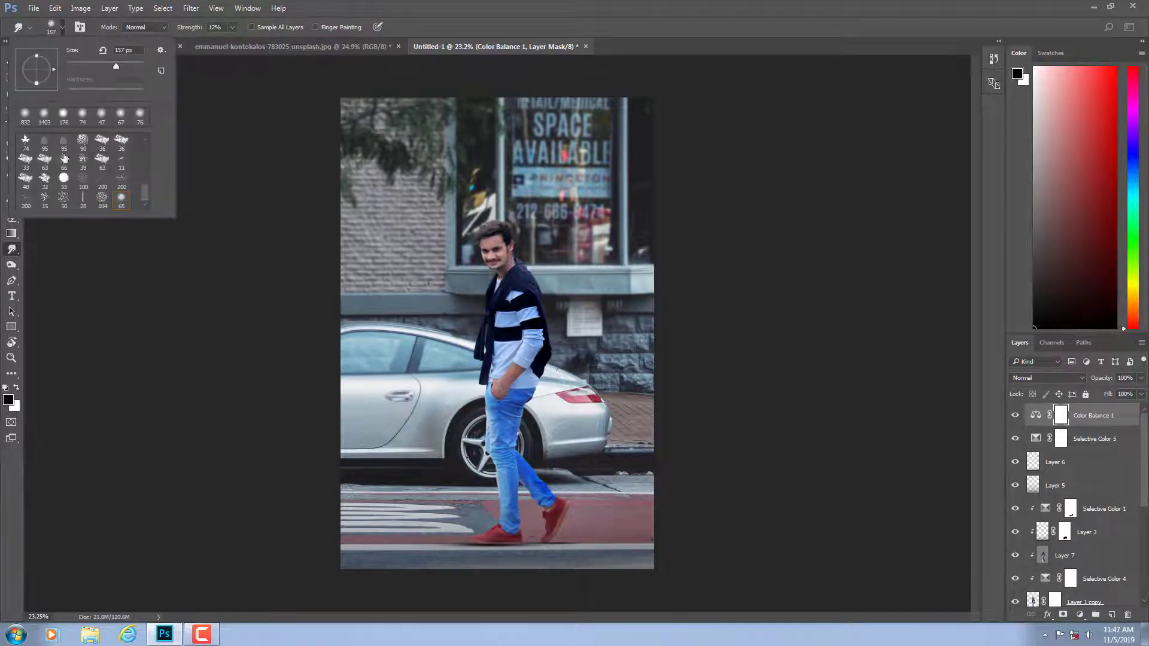
left_click(64, 200)
double_click(111, 204)
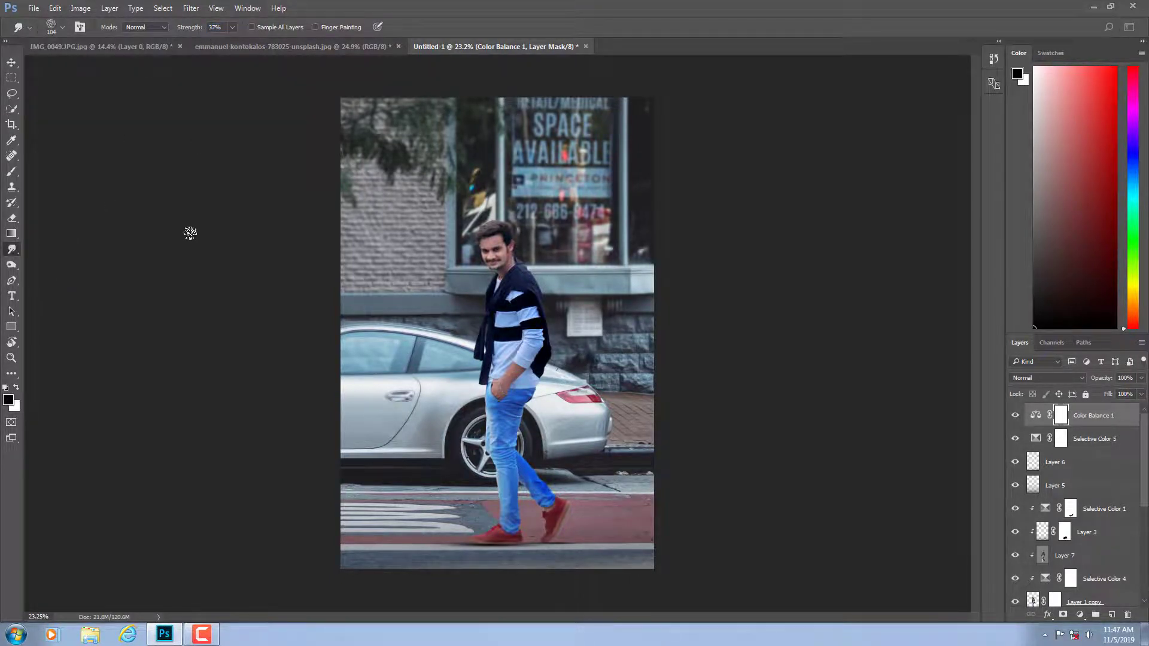
scroll(521, 223, "up", 3)
scroll(405, 179, "up", 3)
scroll(379, 185, "up", 2)
scroll(475, 303, "up", 1)
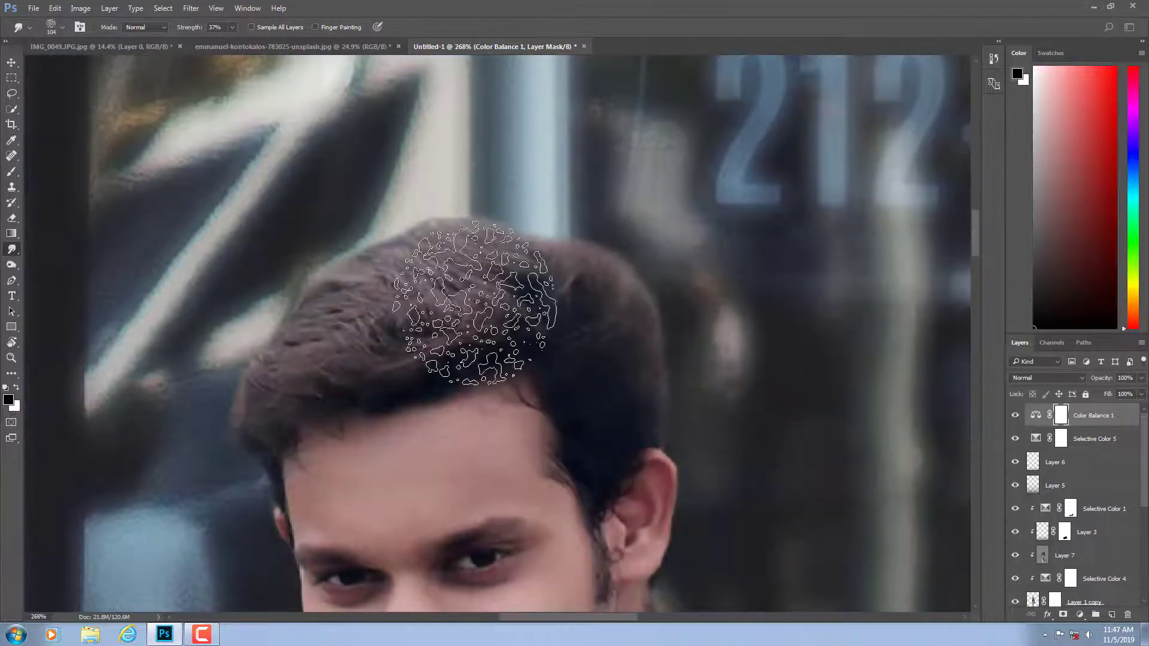
left_click_drag(474, 303, 451, 290)
left_click_drag(566, 282, 544, 286)
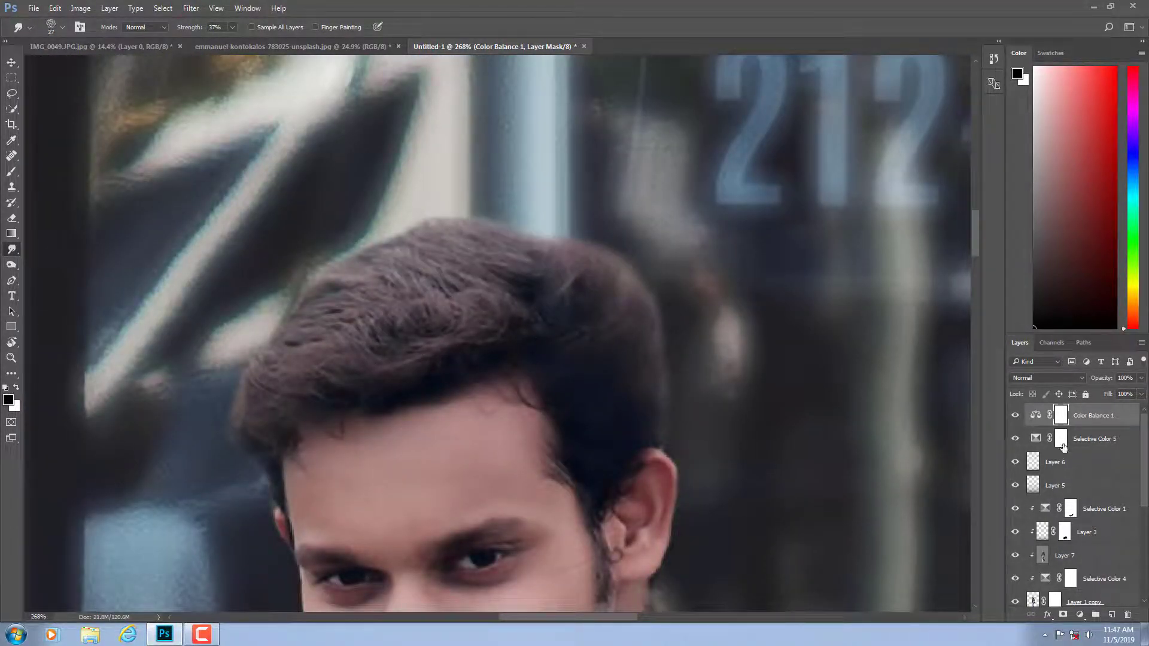
scroll(1063, 549, "down", 3)
left_click(1033, 485)
key("x")
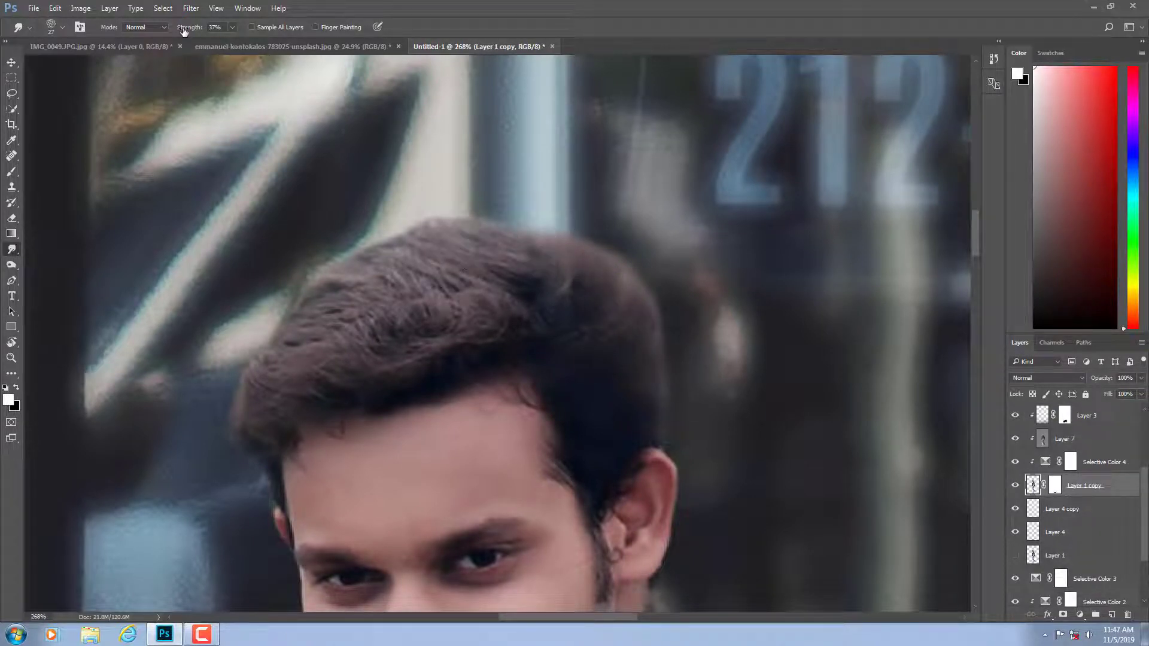
left_click_drag(191, 27, 206, 28)
Smudge the top edge of the man's hair upward into soft wisps.
mouse_move(603, 303)
left_mouse_down()
mouse_move(526, 217)
mouse_move(500, 256)
mouse_move(470, 251)
left_mouse_up()
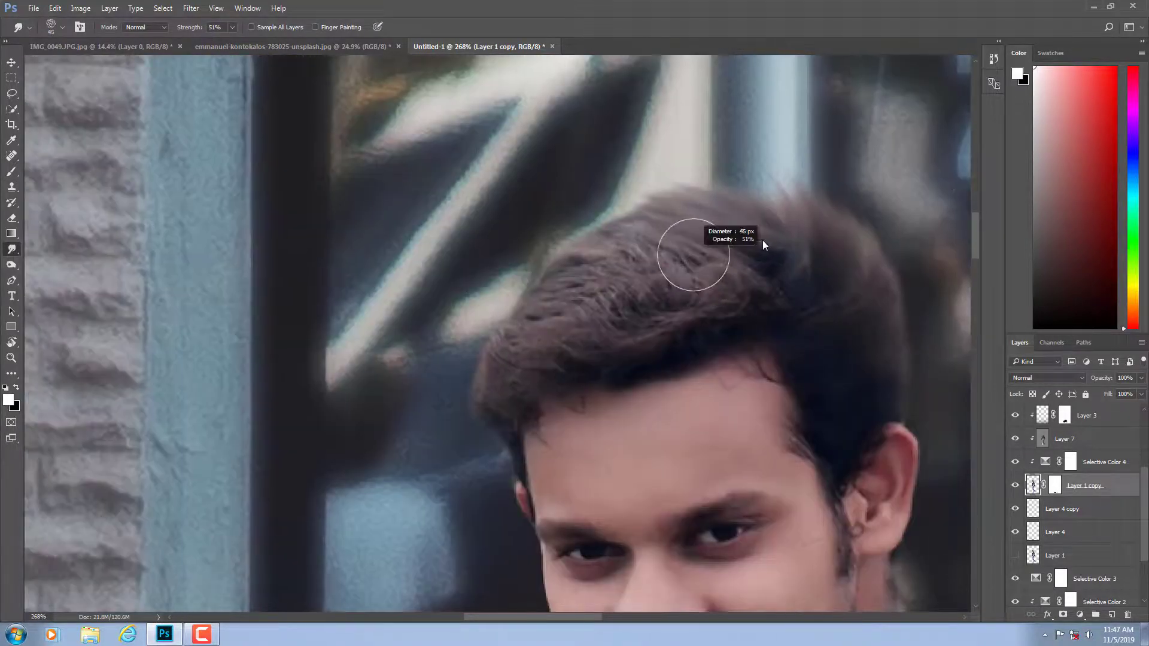
scroll(762, 239, "up", 2)
right_click(782, 249)
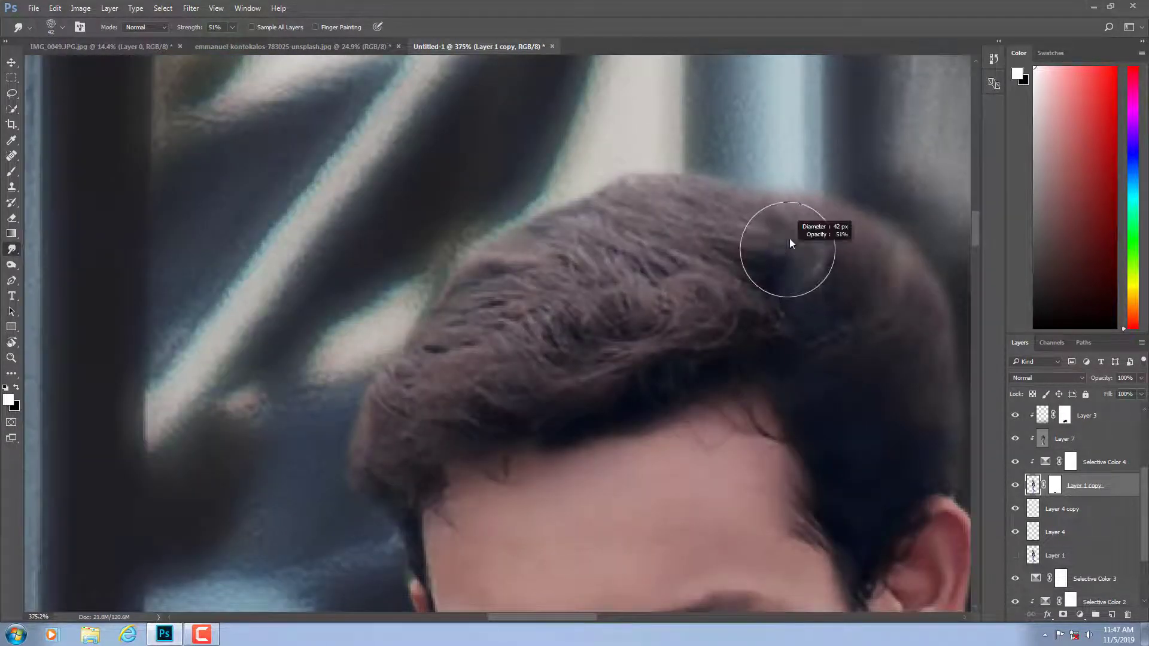
mouse_move(814, 241)
left_mouse_down()
mouse_move(692, 218)
mouse_move(546, 154)
left_mouse_up()
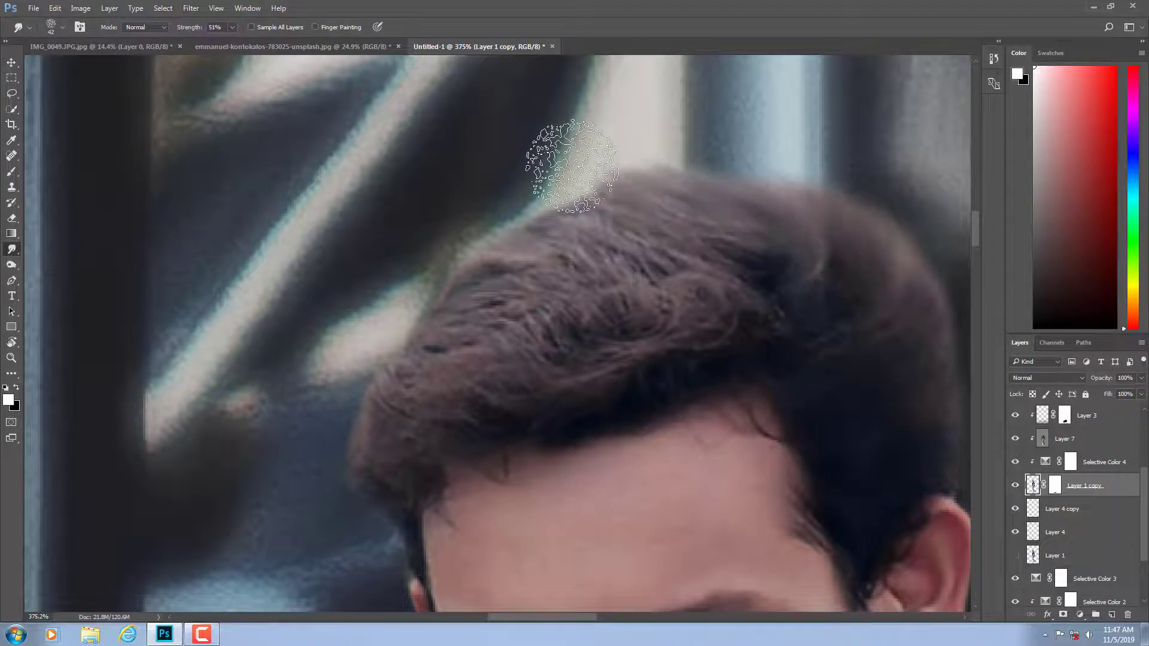
mouse_move(718, 205)
left_mouse_down()
mouse_move(618, 217)
mouse_move(658, 186)
left_mouse_up()
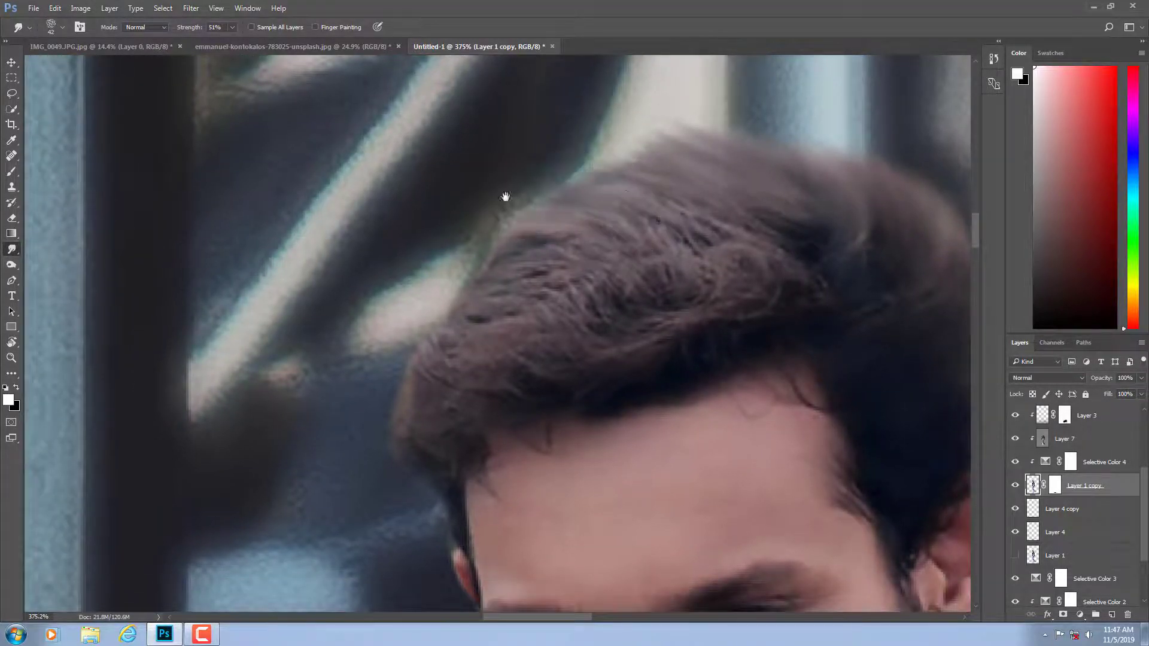
Smudge the hair along the hairline and temple with a roughly 40 px brush.
left_click_drag(506, 193, 575, 162)
left_click_drag(515, 230, 580, 189)
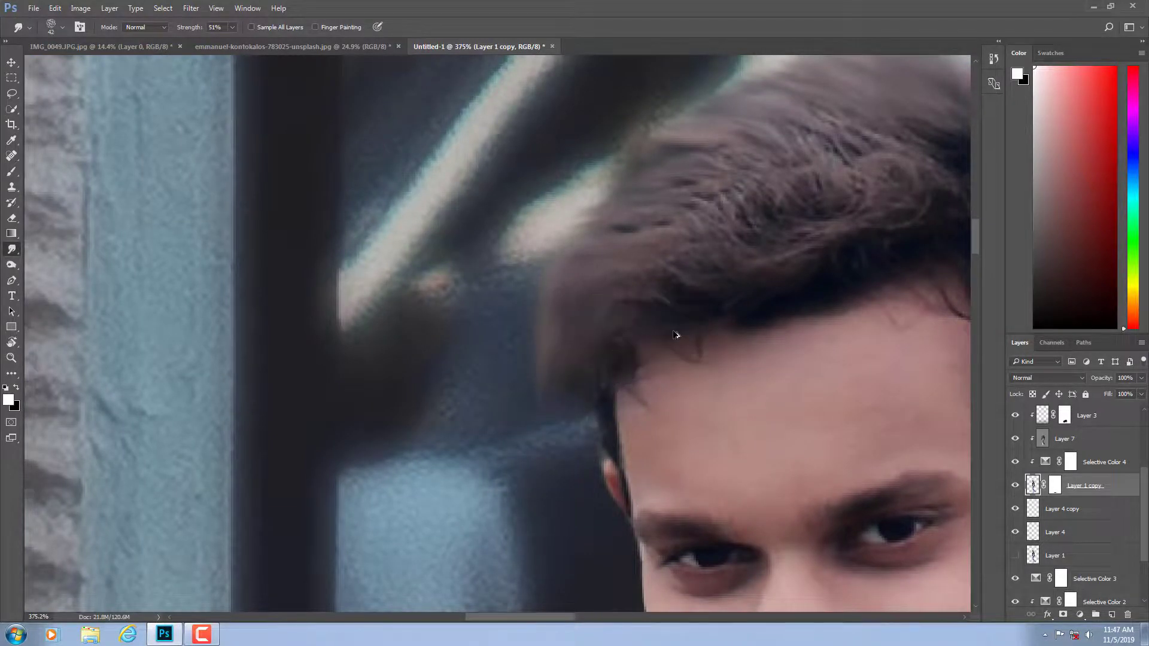
mouse_move(576, 320)
left_mouse_down()
mouse_move(577, 365)
mouse_move(585, 300)
mouse_move(533, 366)
mouse_move(639, 402)
left_mouse_up()
left_click_drag(564, 390, 538, 390)
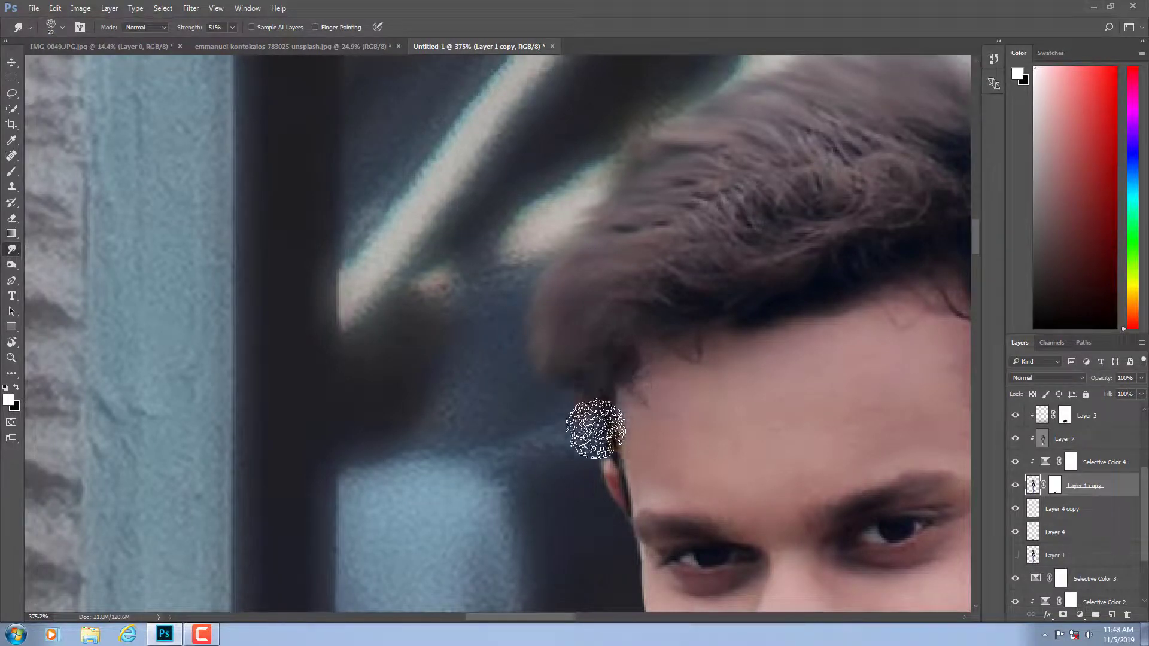
mouse_move(590, 430)
left_mouse_down()
mouse_move(585, 379)
mouse_move(612, 390)
left_mouse_up()
scroll(662, 372, "down", 3)
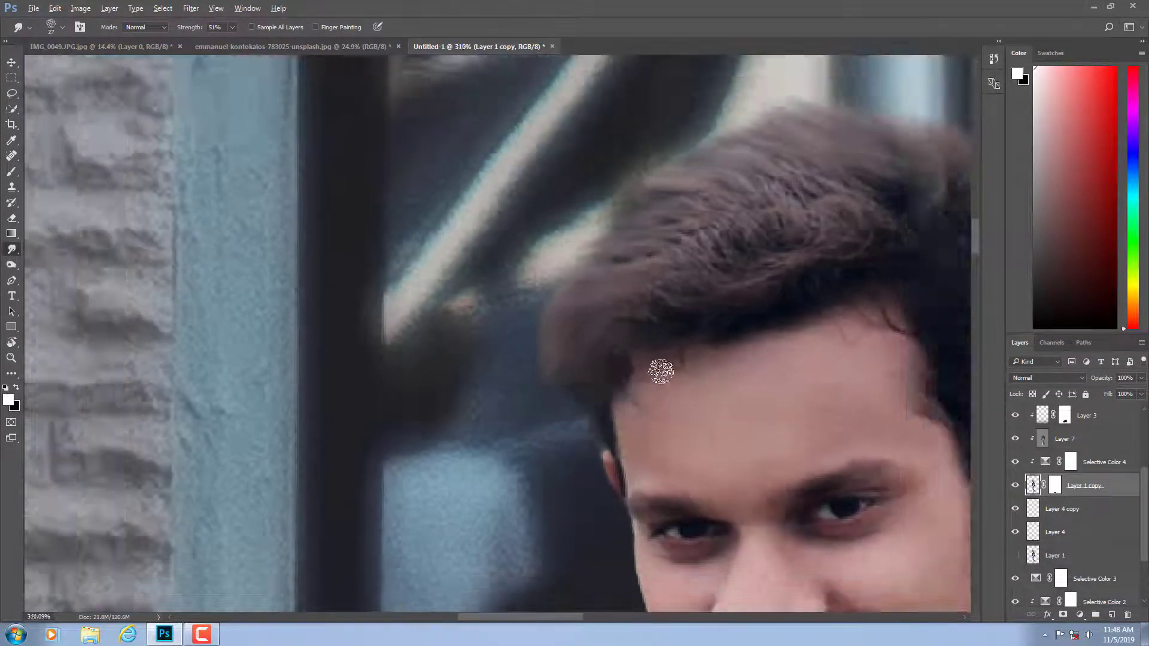
scroll(663, 372, "down", 3)
scroll(792, 352, "up", 3)
scroll(736, 361, "up", 3)
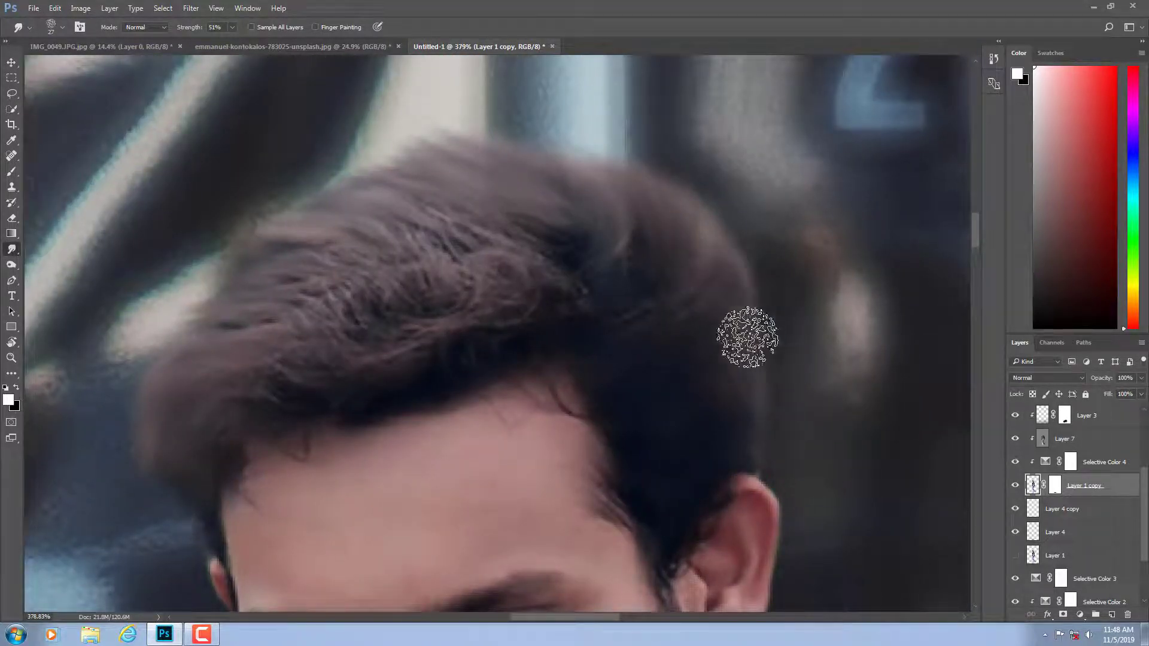
left_click_drag(741, 323, 772, 323)
scroll(703, 405, "down", 3)
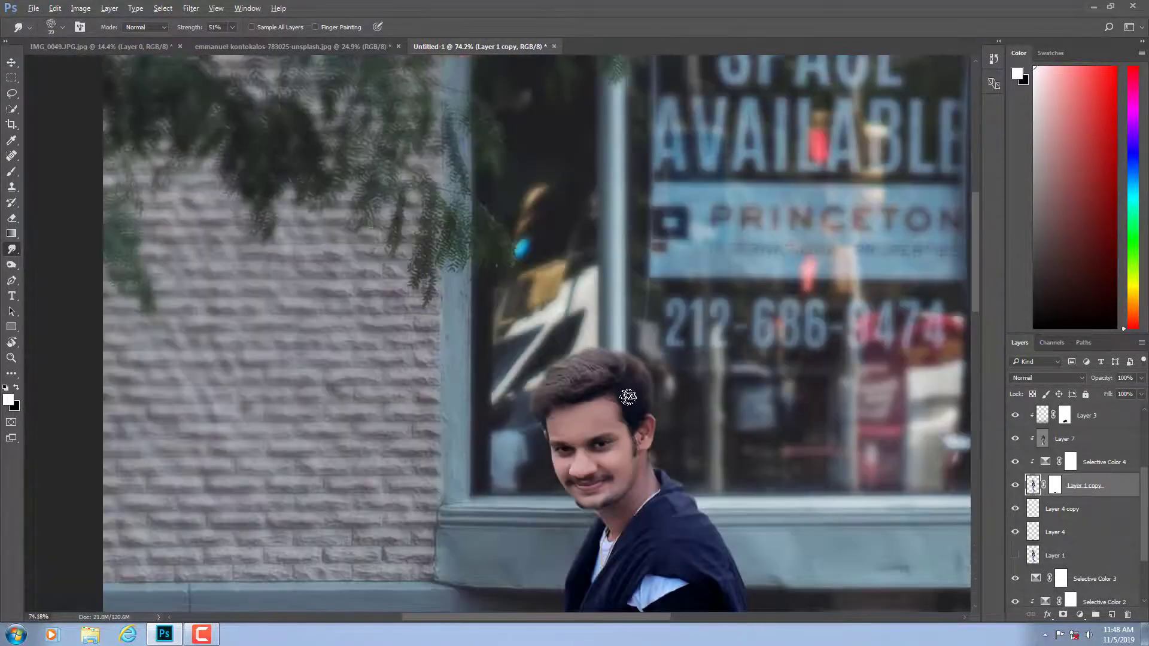
scroll(626, 398, "down", 2)
scroll(626, 398, "down", 2)
scroll(626, 398, "down", 3)
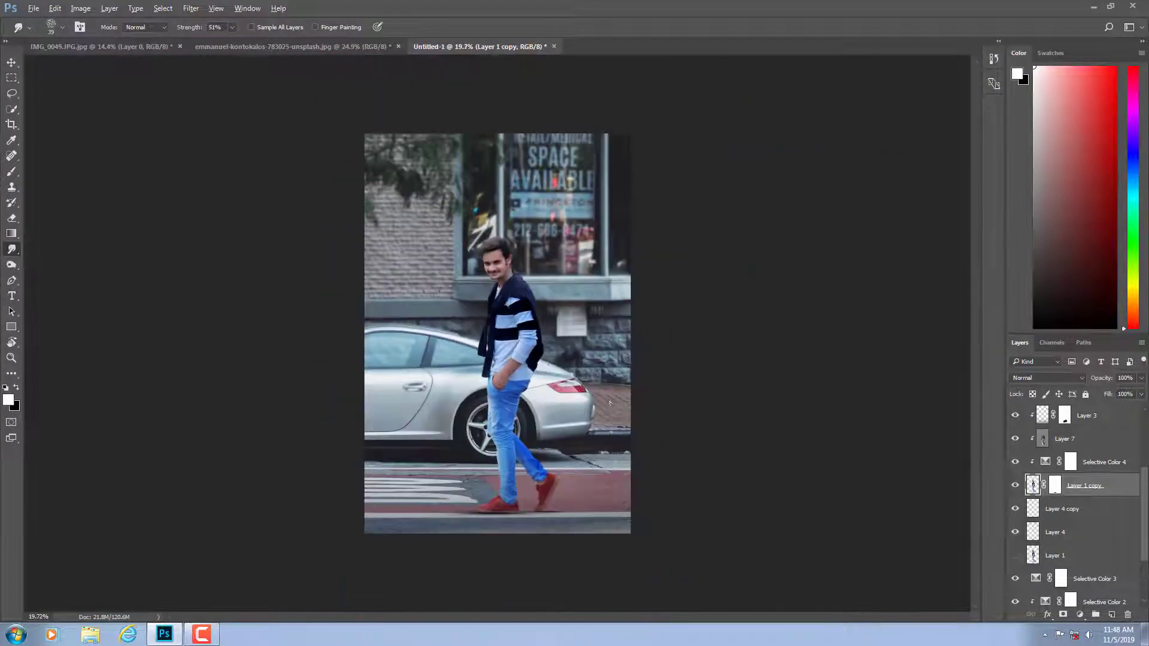
scroll(1051, 447, "up", 2)
Stamp all visible layers above Color Balance 1 into a new layer and duplicate it.
scroll(1070, 437, "up", 3)
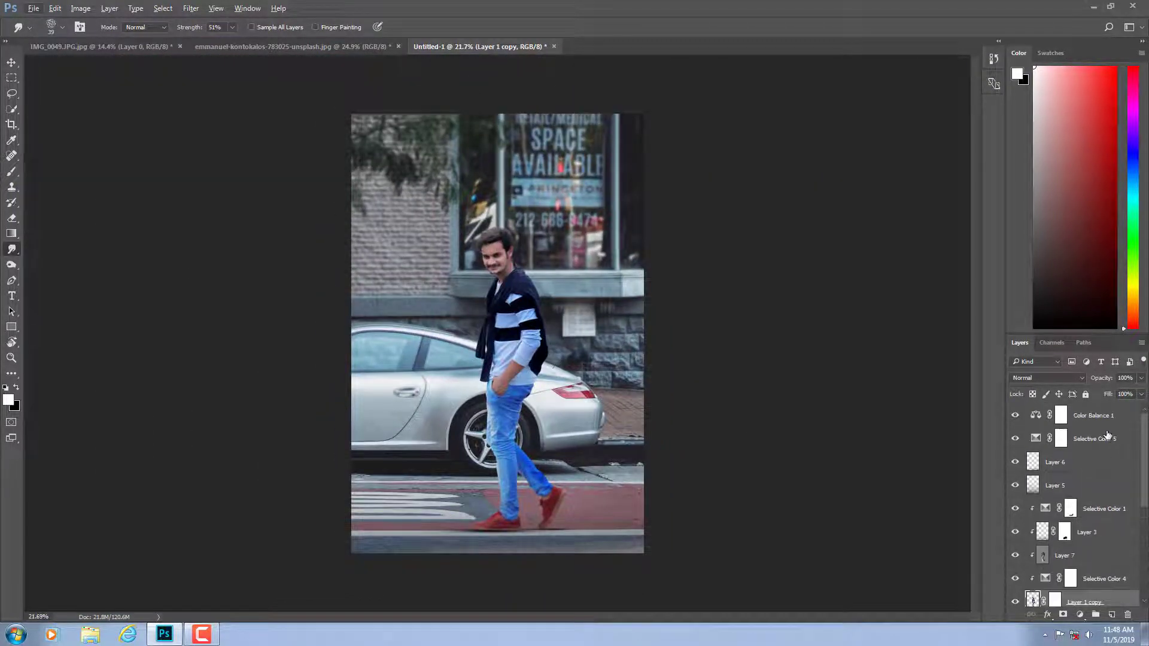
left_click(1102, 420)
key("ctrl+shift+alt+e")
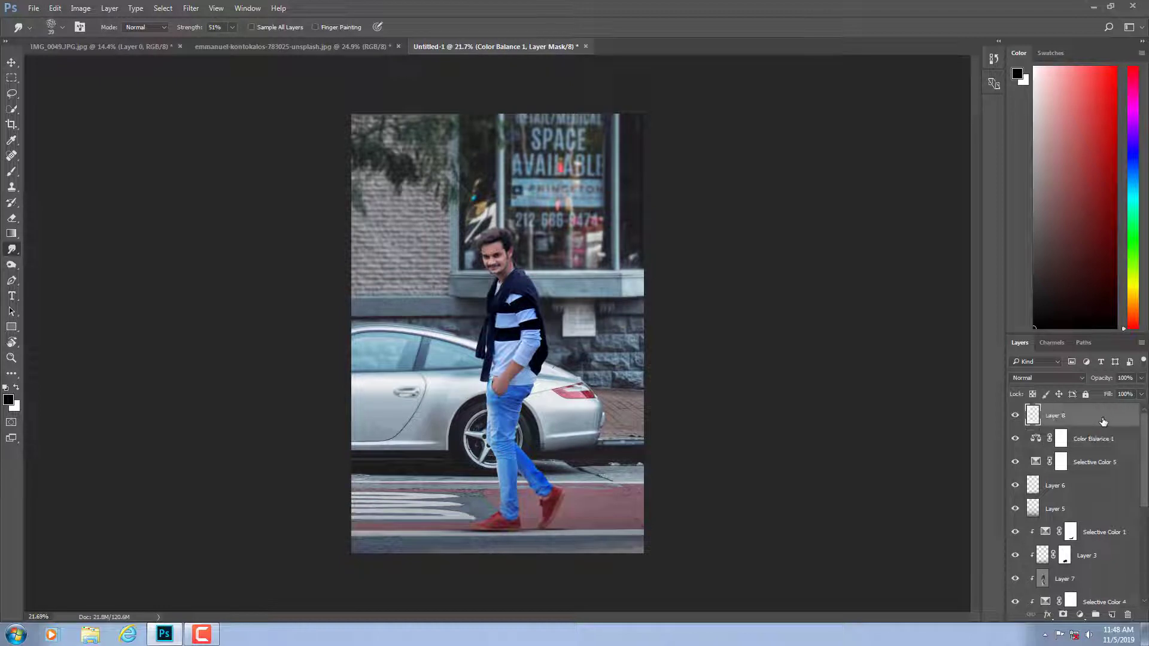
key("x")
key("ctrl+j")
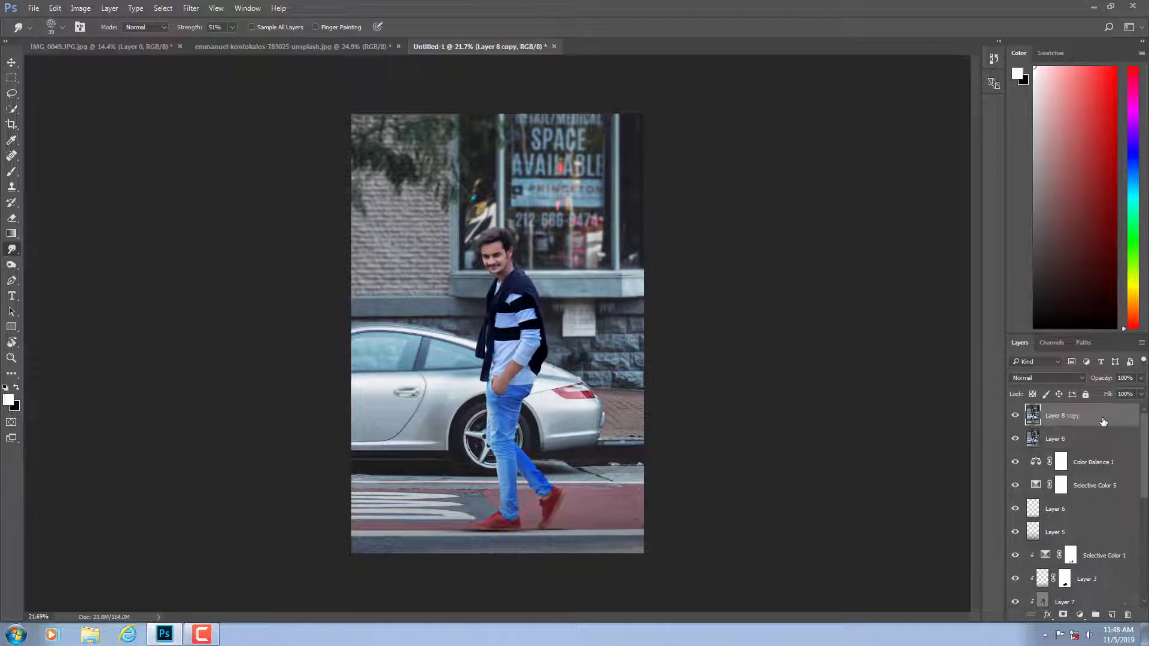
Apply Camera Raw basic tweaks: temperature -3, contrast +24, blacks -8, vibrance +11, saturation +12.
left_click(191, 8)
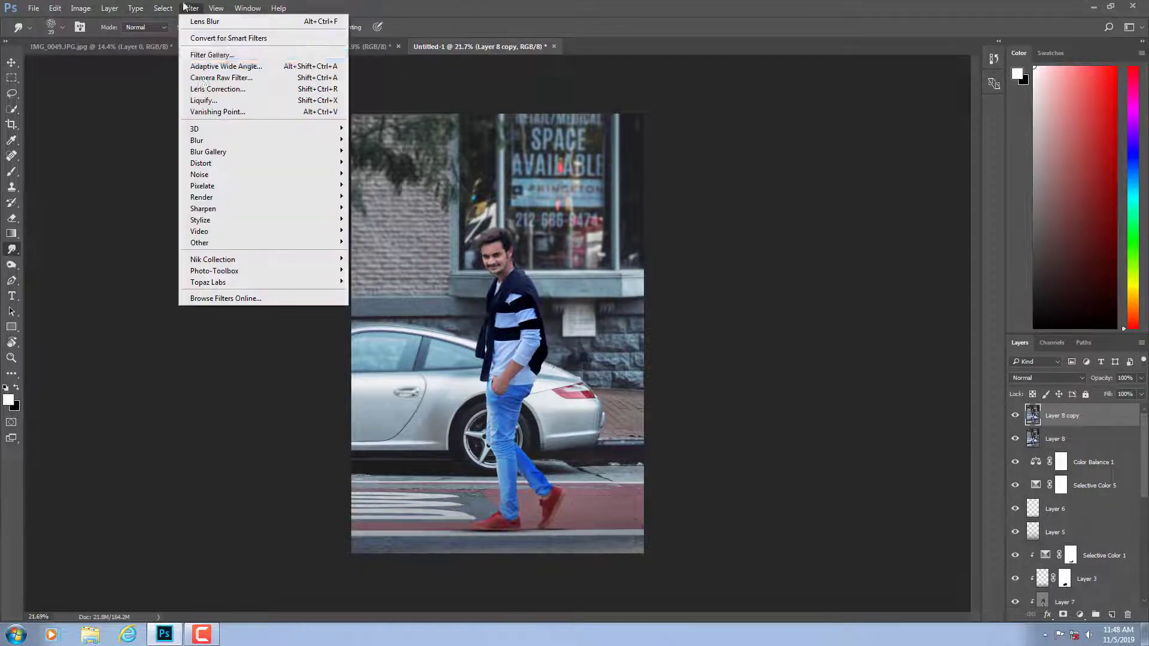
left_click(200, 78)
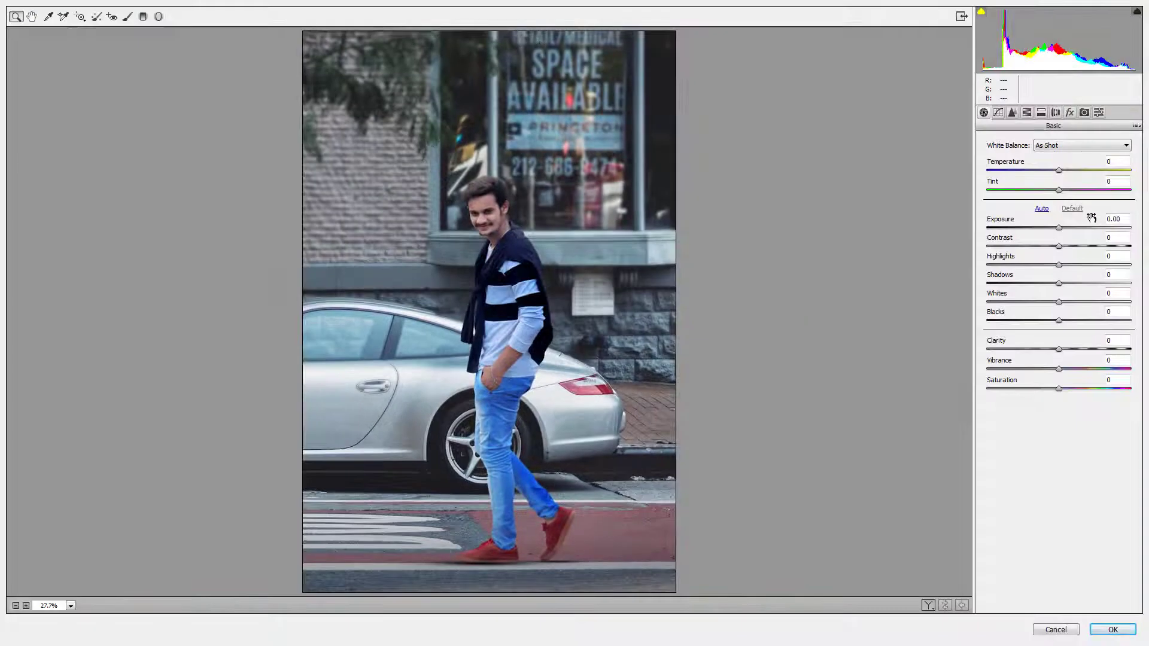
mouse_move(1058, 171)
left_mouse_down()
mouse_move(1060, 228)
mouse_move(1079, 249)
mouse_move(1030, 267)
mouse_move(1061, 265)
mouse_move(1053, 321)
mouse_move(1073, 349)
mouse_move(1059, 349)
mouse_move(1066, 369)
left_mouse_up()
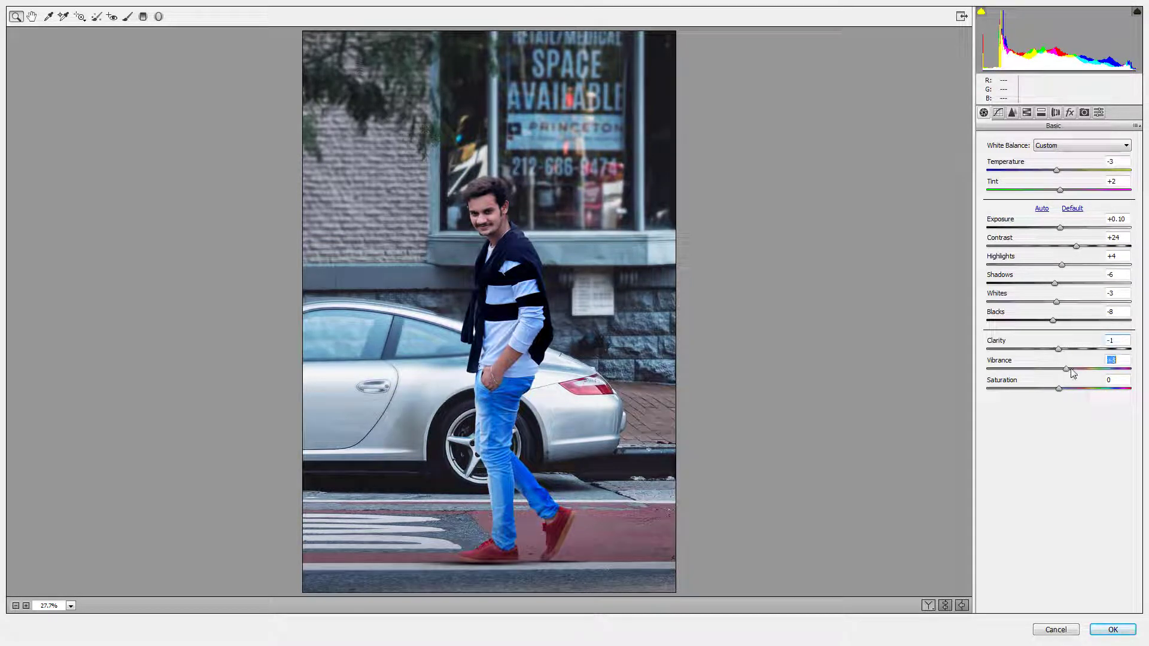
left_click(1058, 389)
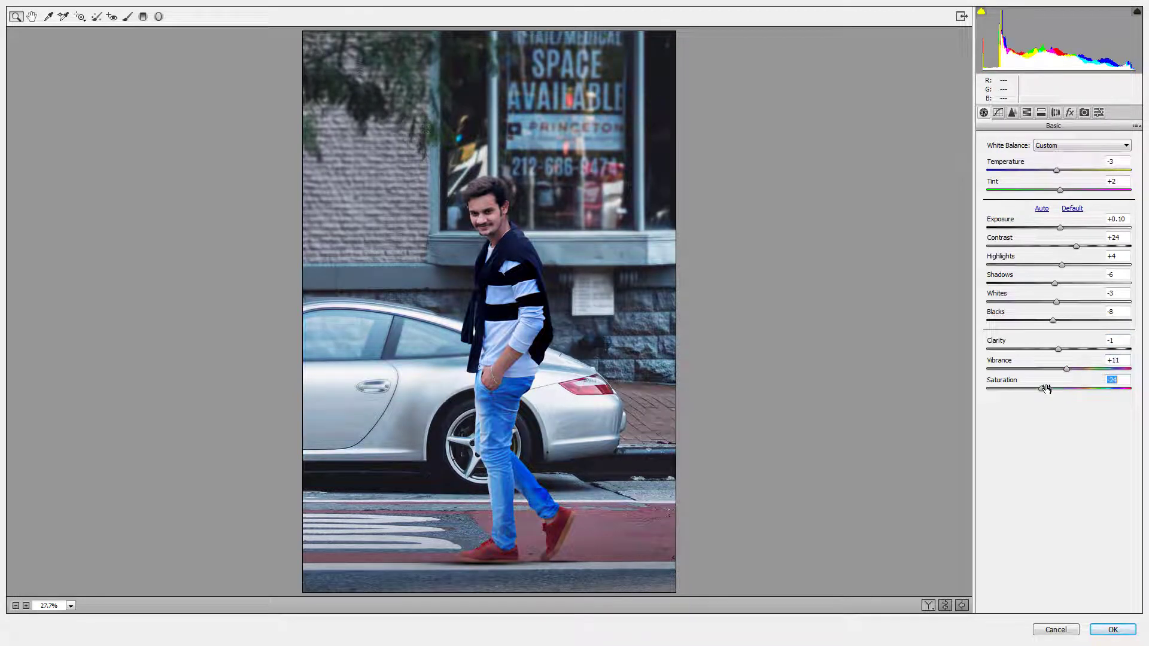
left_click_drag(1059, 389, 1067, 389)
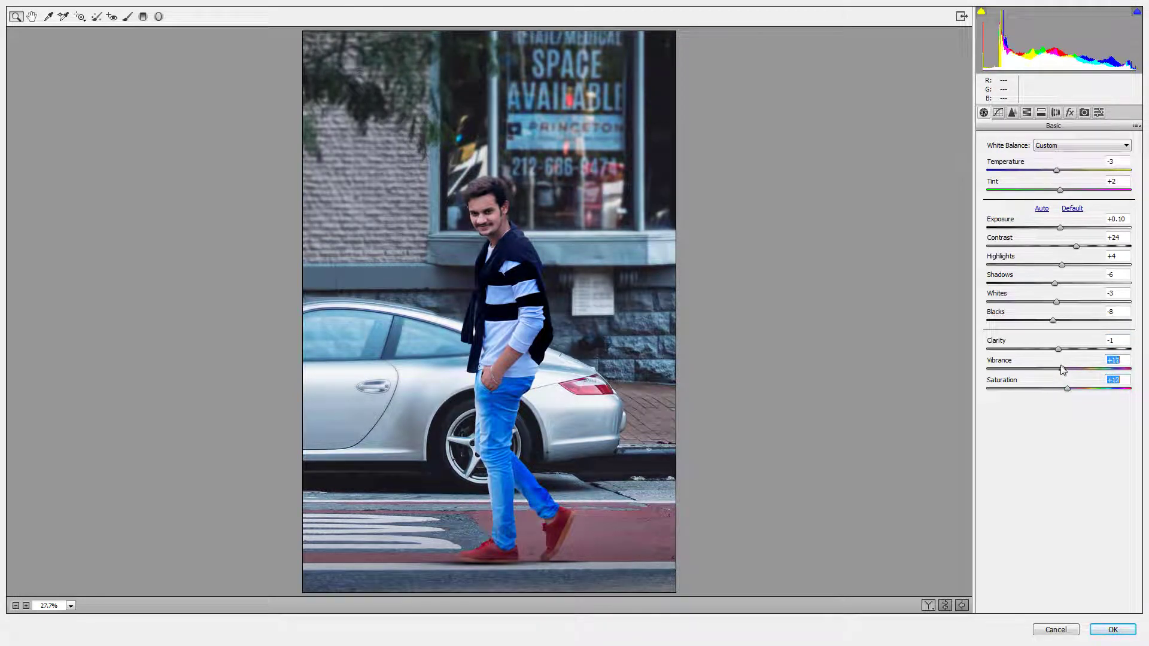
left_click(1012, 112)
Set sharpening 29 and luminance noise reduction 15, brighten oranges +5, and desaturate and shift the blues.
left_click(1014, 161)
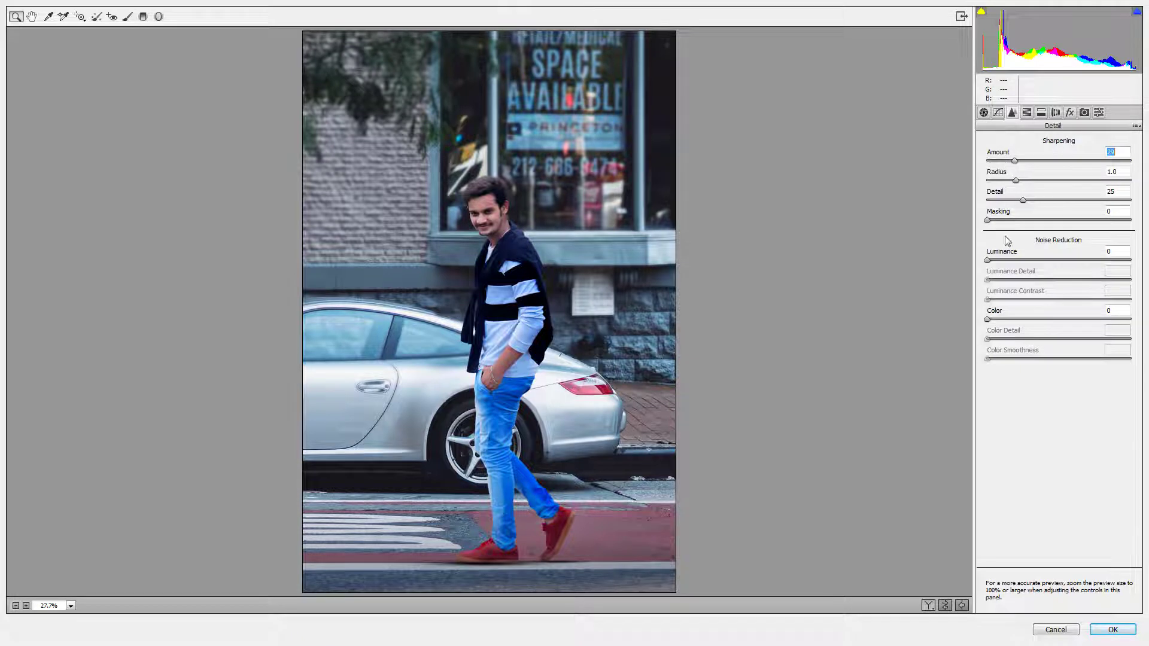
left_click(1008, 260)
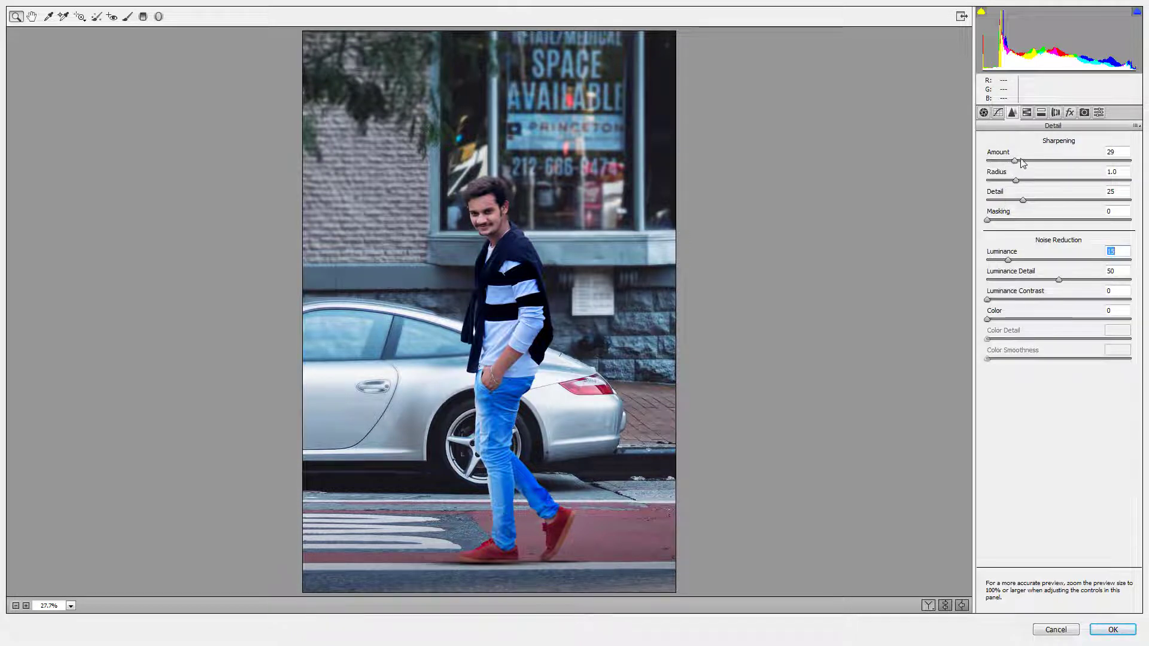
left_click(1026, 112)
left_click(1054, 160)
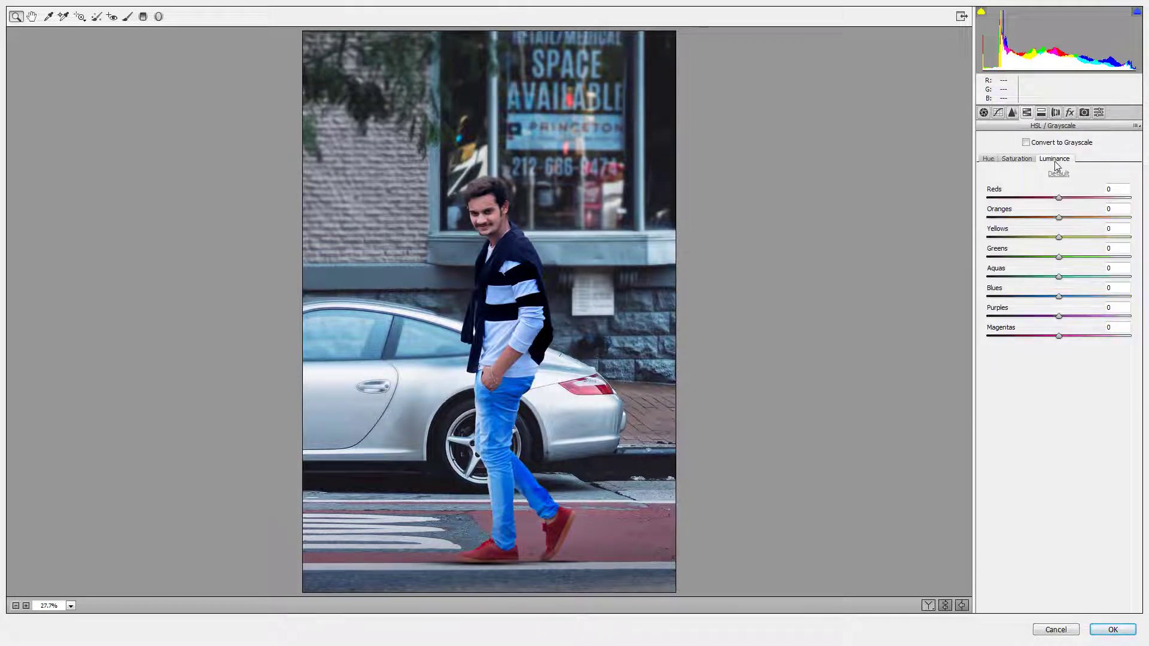
left_click(1062, 218)
left_click(1016, 161)
left_click_drag(1048, 295, 1047, 294)
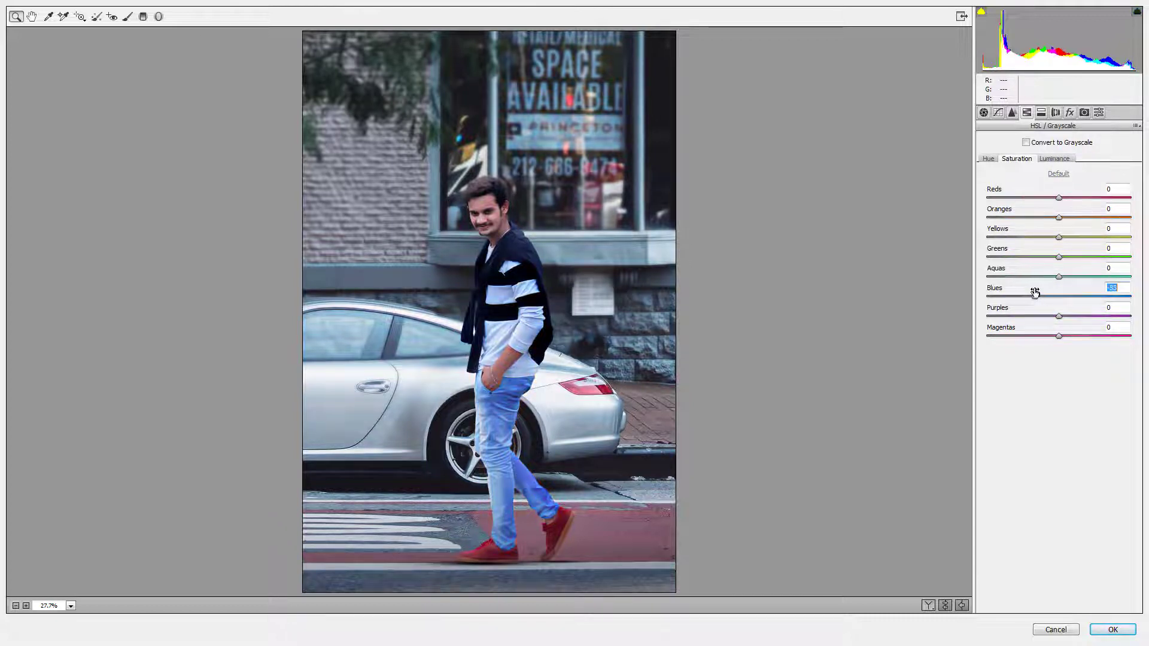
left_click(987, 158)
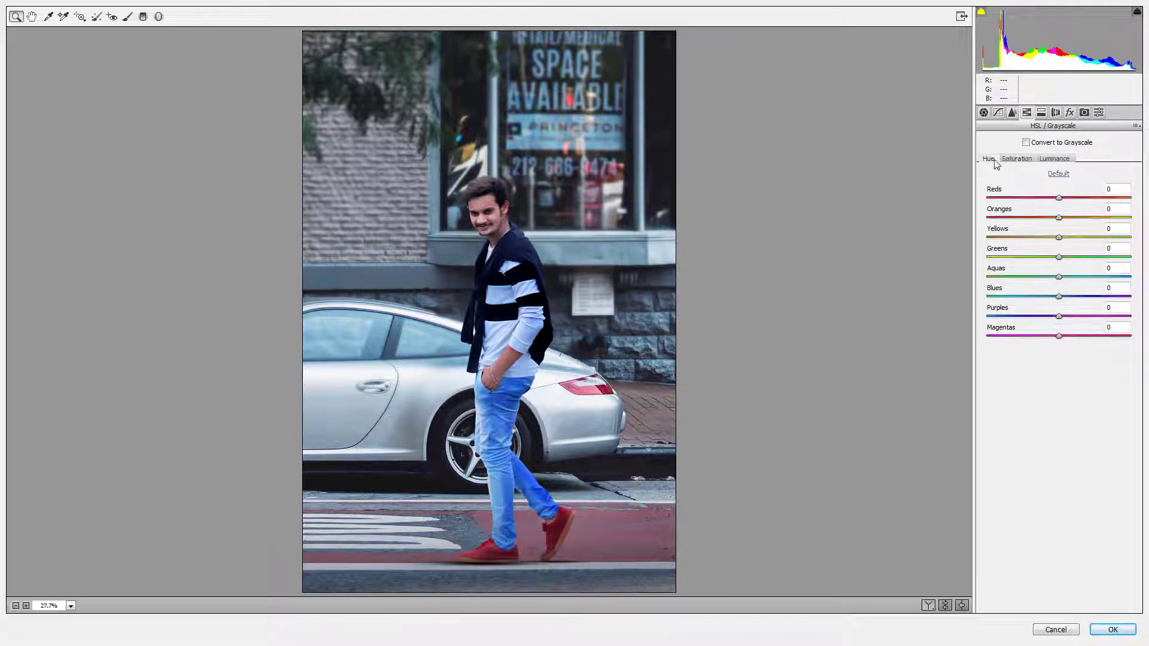
left_click_drag(1058, 295, 1051, 295)
Boost the blue and green calibration primaries and split-tone highlights cyan-blue, shadows hue 107.
left_click(1084, 113)
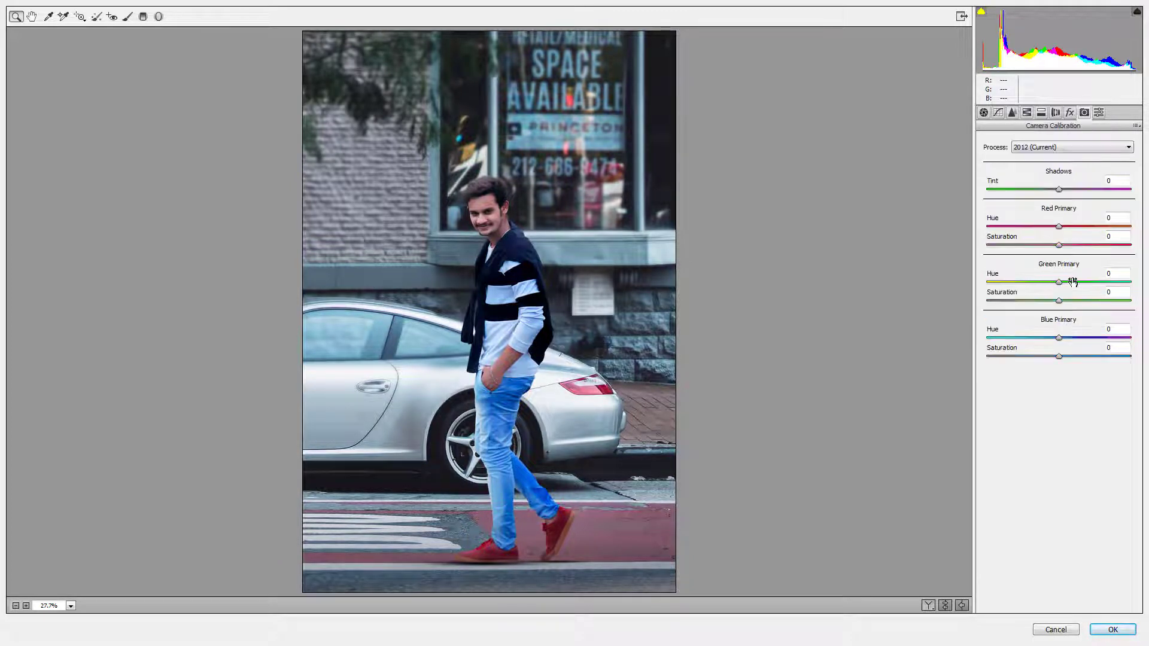
left_click_drag(1059, 337, 1069, 358)
left_click_drag(1058, 300, 1057, 245)
left_click(1025, 113)
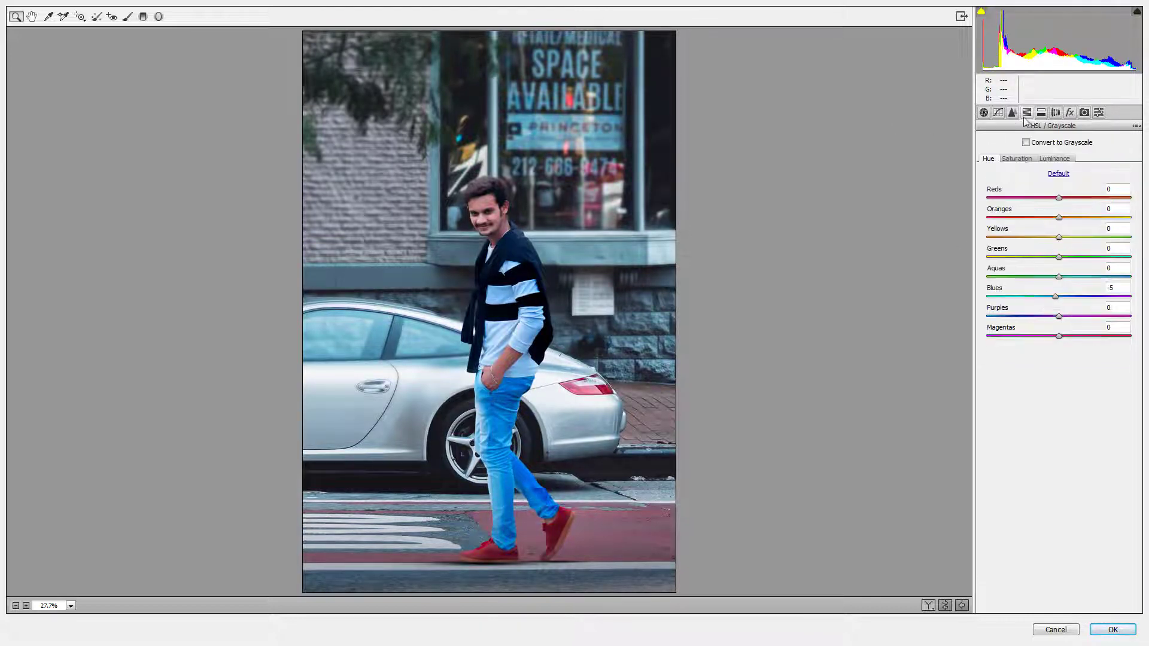
left_click(1040, 115)
mouse_move(987, 180)
left_mouse_down()
mouse_move(1038, 180)
mouse_move(1067, 160)
mouse_move(1044, 180)
mouse_move(978, 193)
left_mouse_up()
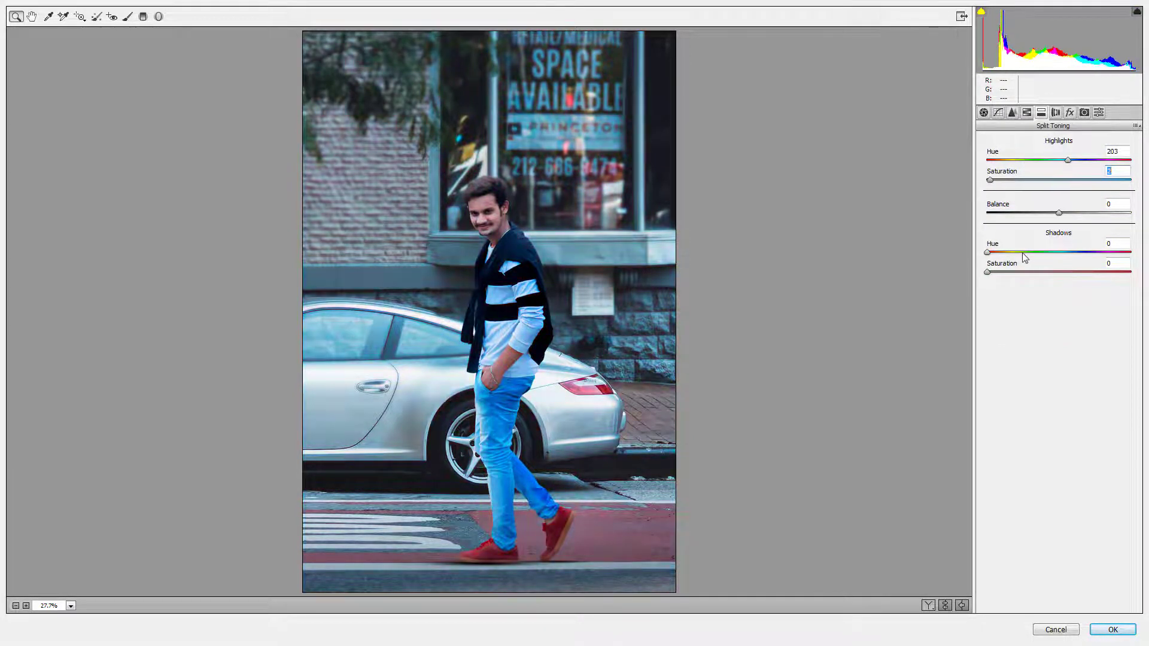
left_click(1029, 252)
mouse_move(987, 272)
left_mouse_down()
mouse_move(1048, 268)
mouse_move(1015, 287)
left_mouse_up()
Add a fully feathered post-crop vignette with amount -21.
left_click(1070, 113)
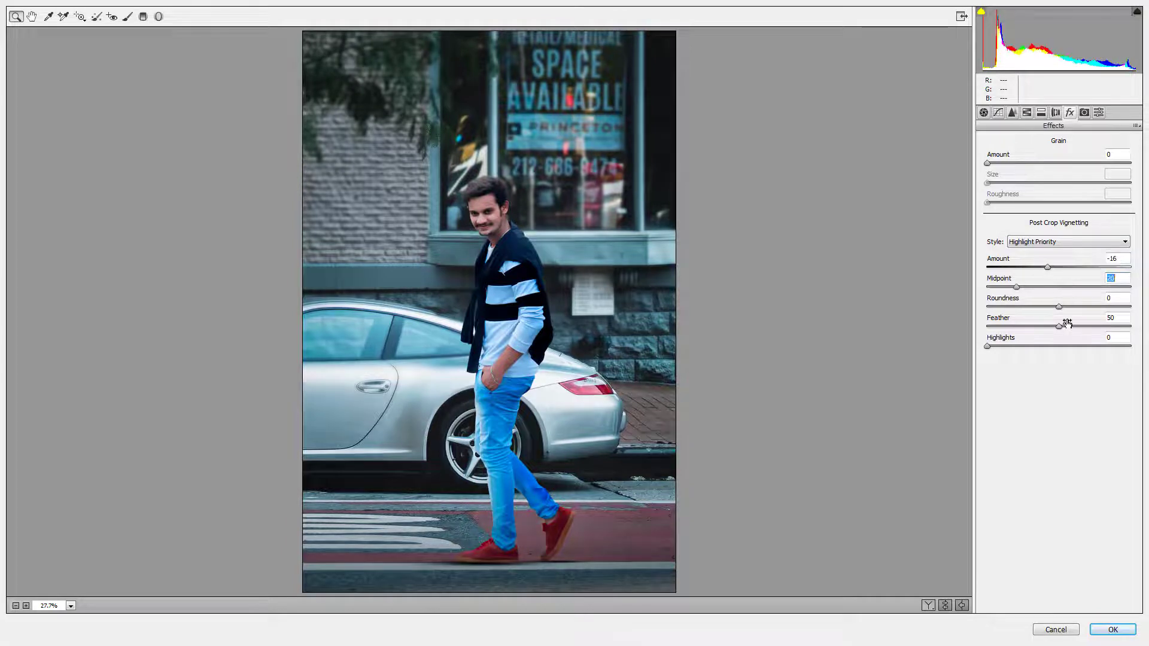
left_click_drag(1067, 325, 1103, 324)
left_click_drag(1047, 267, 1031, 289)
left_click(983, 112)
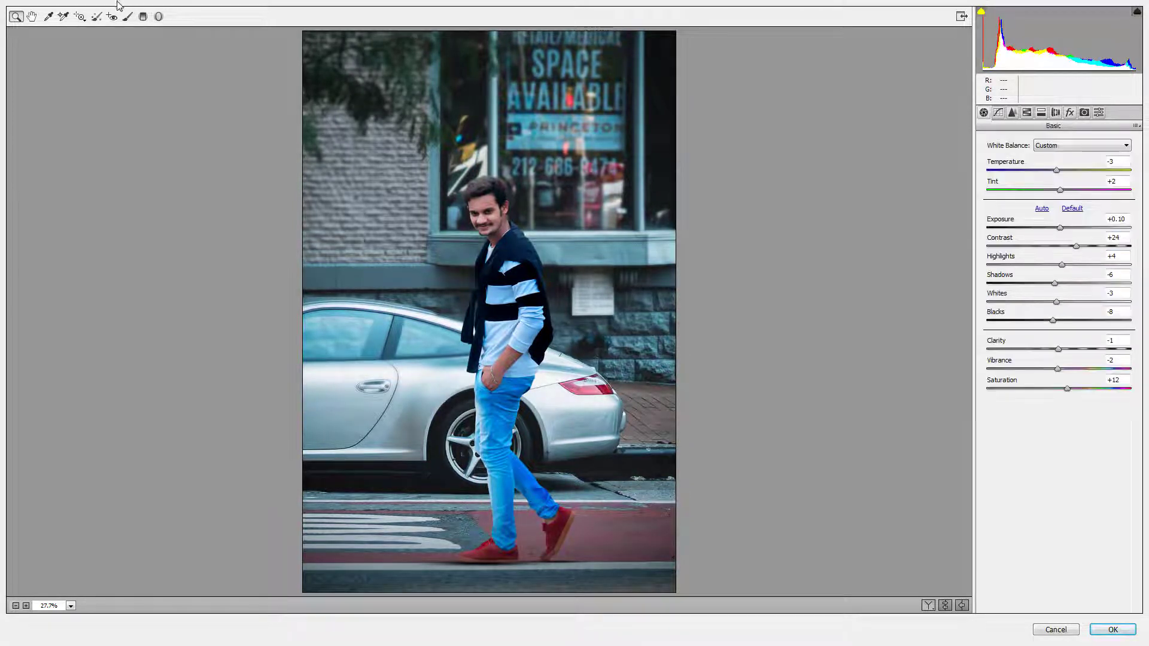
Draw a radial filter around the man, adjust exposure and contrast outside it, and apply the edits.
left_click(158, 17)
left_click_drag(430, 146, 588, 434)
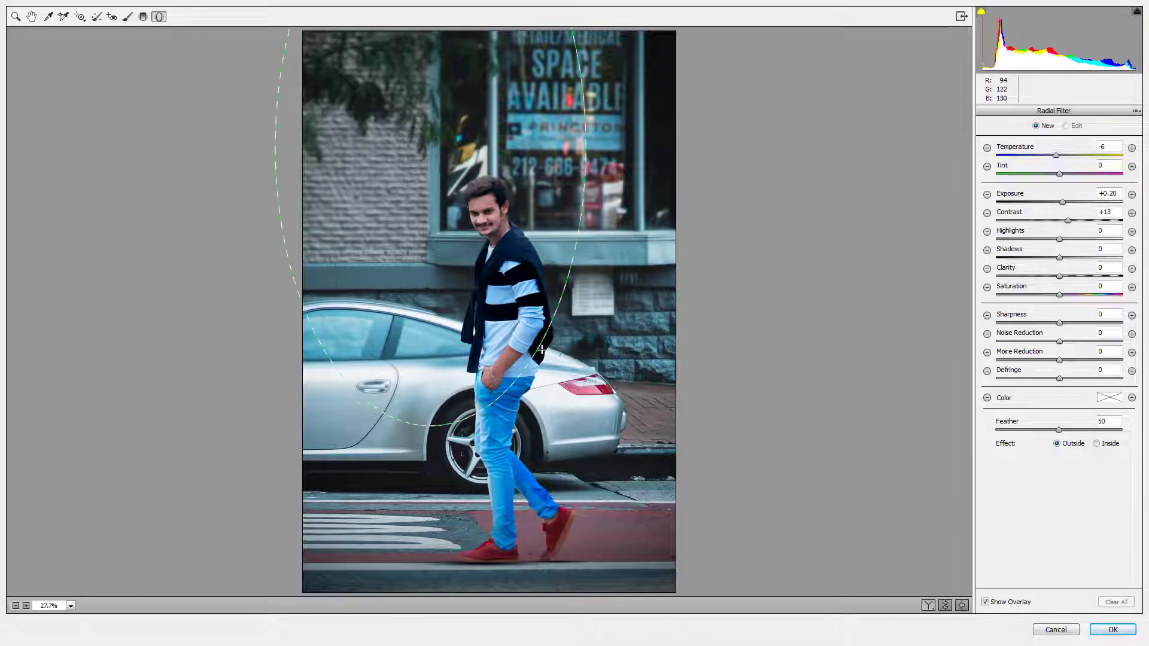
left_click_drag(430, 146, 477, 271)
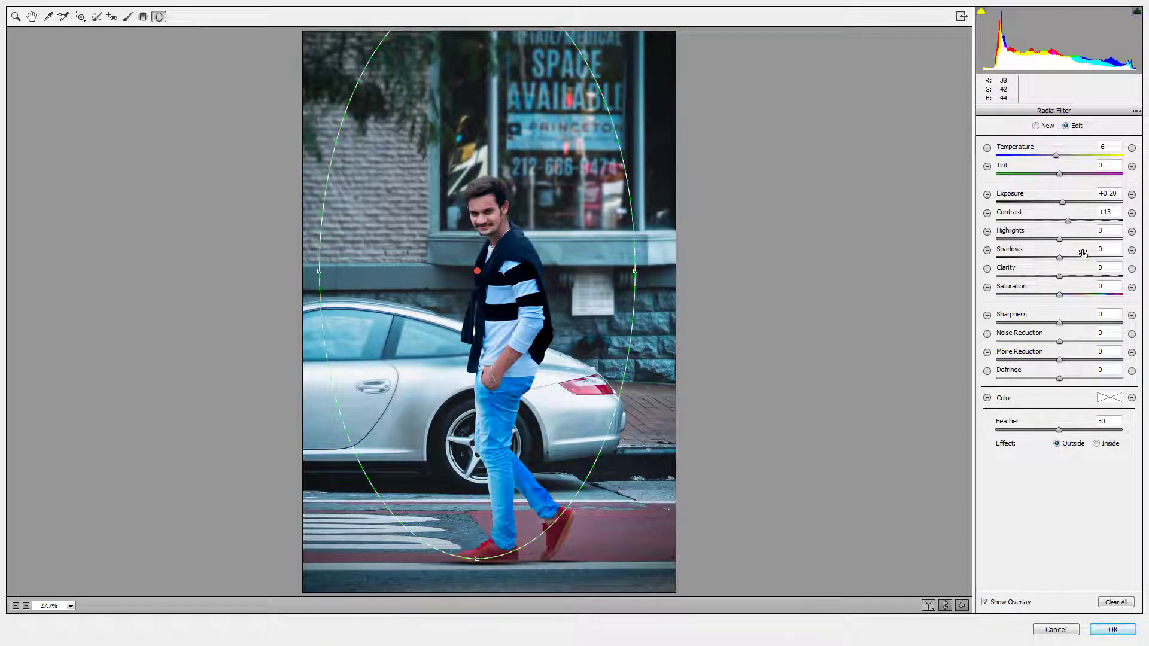
left_click_drag(1061, 202, 1061, 220)
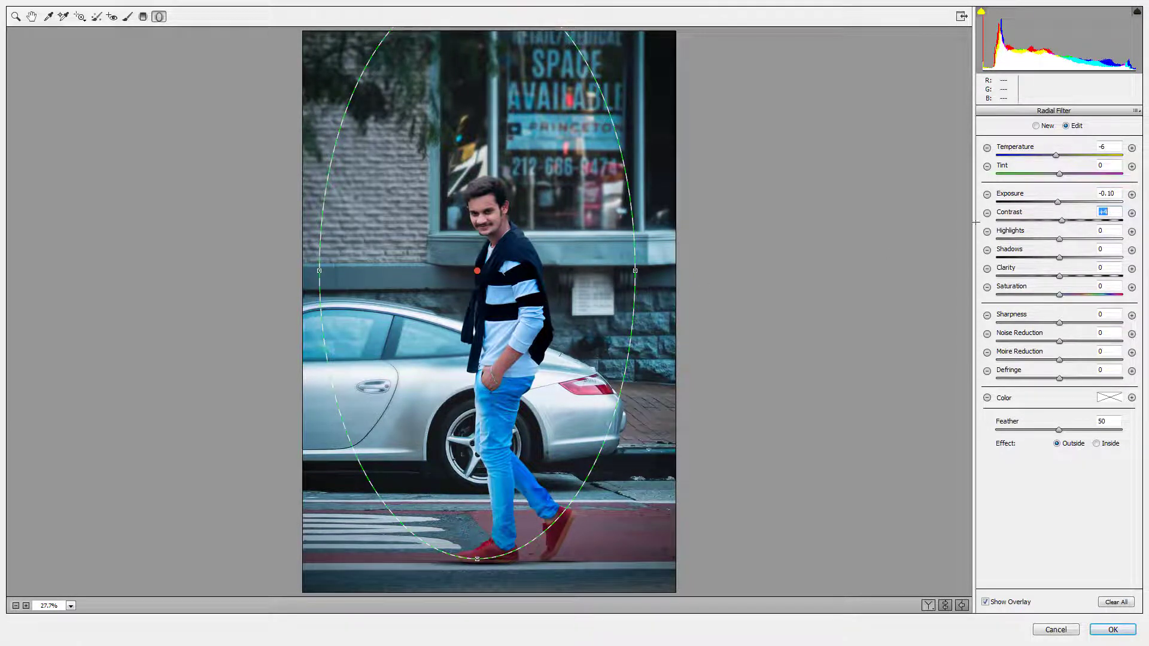
left_click(1111, 628)
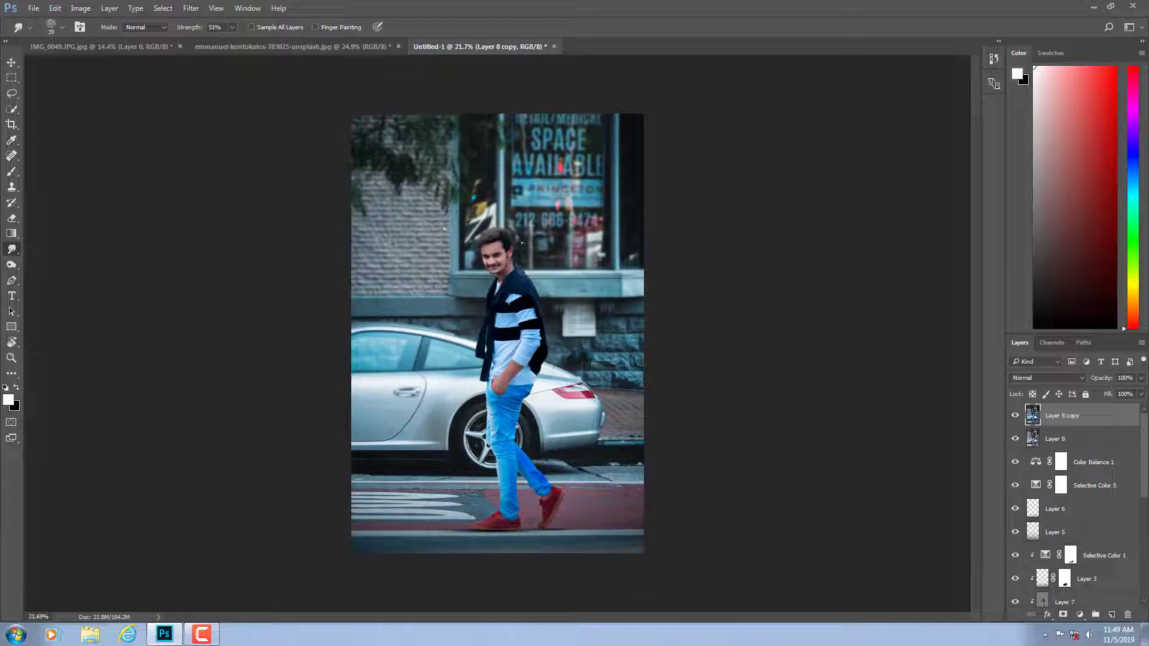
Add a Brightness/Contrast adjustment layer with brightness 4 and contrast 2.
left_click(16, 633)
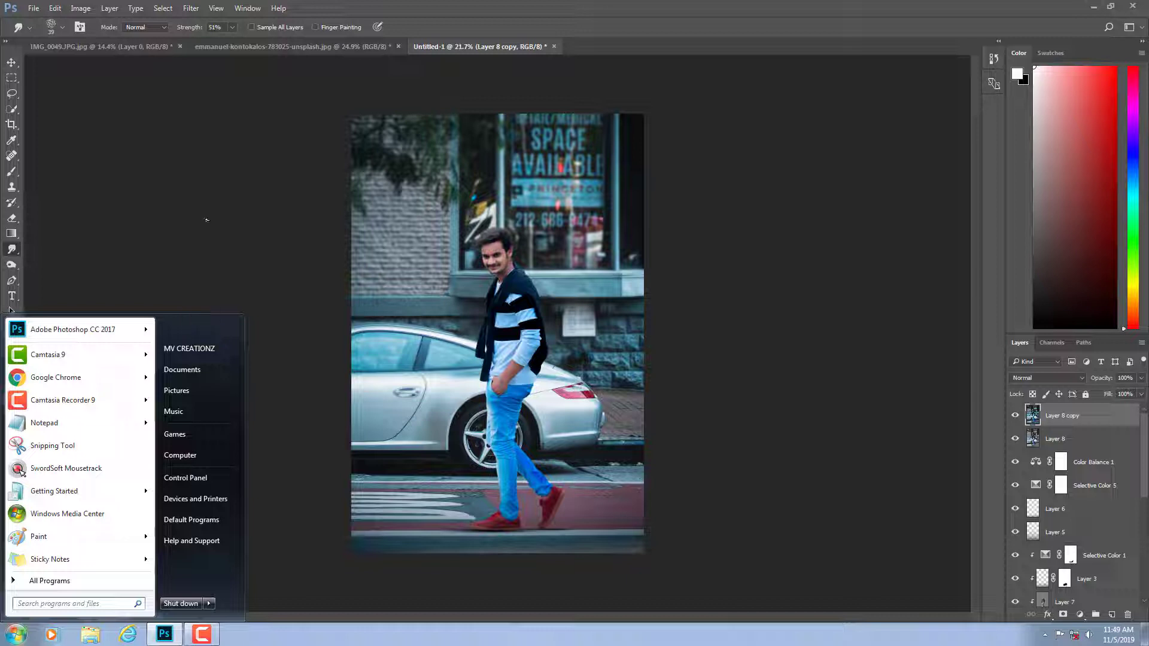
left_click(220, 236)
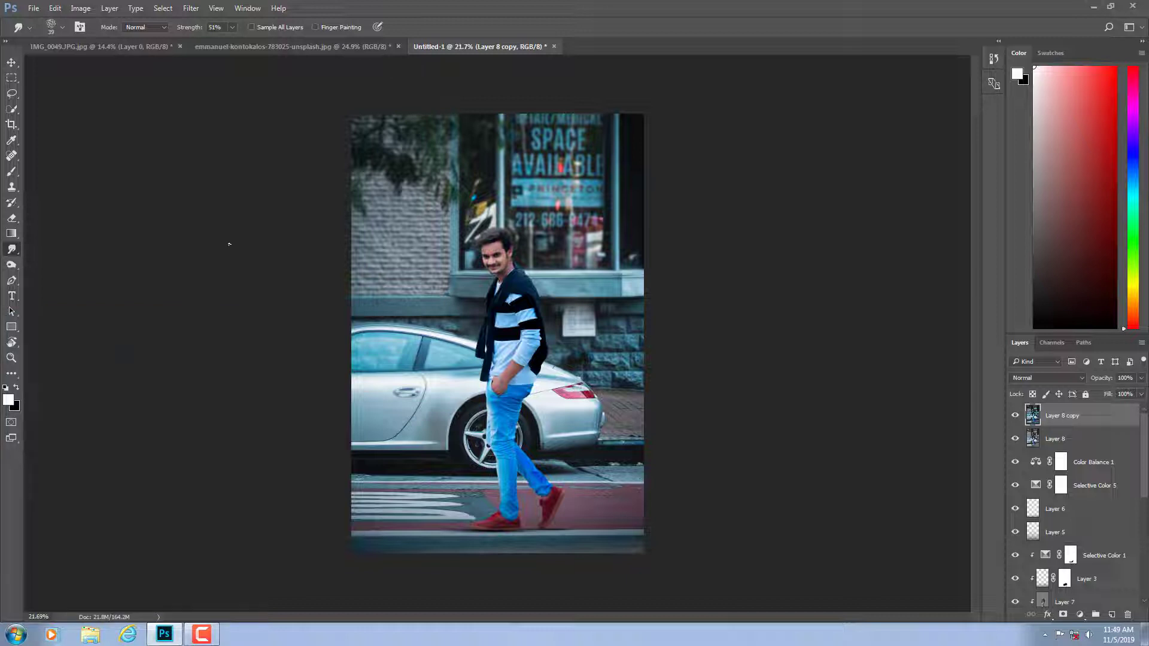
key("z")
left_click(488, 360)
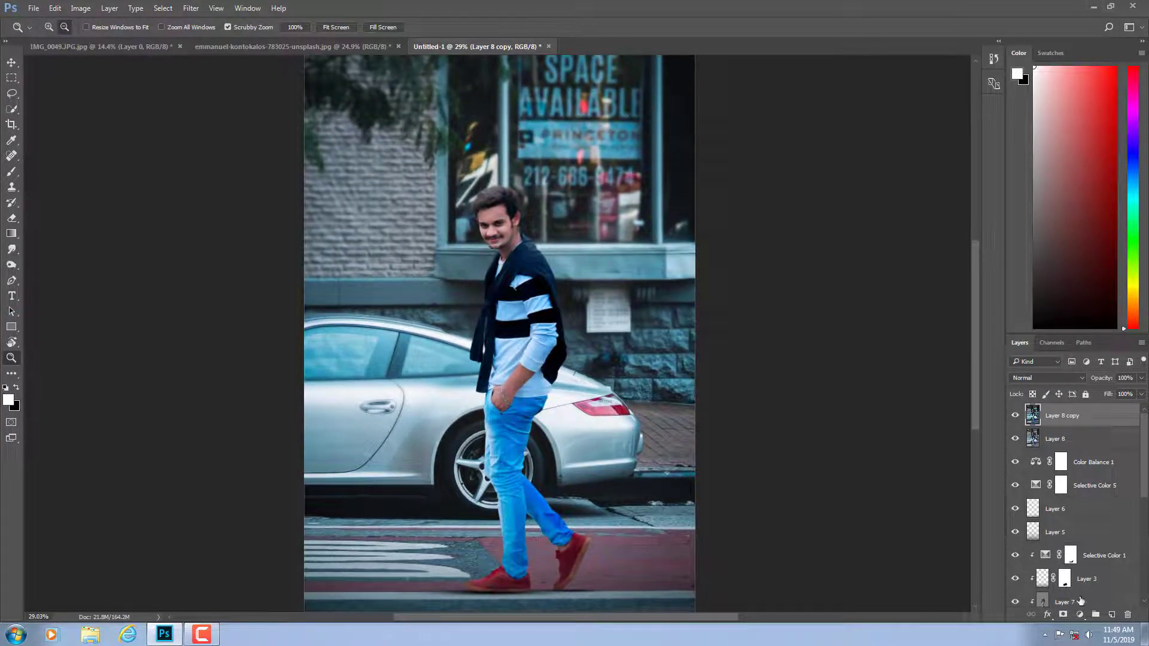
left_click(1080, 614)
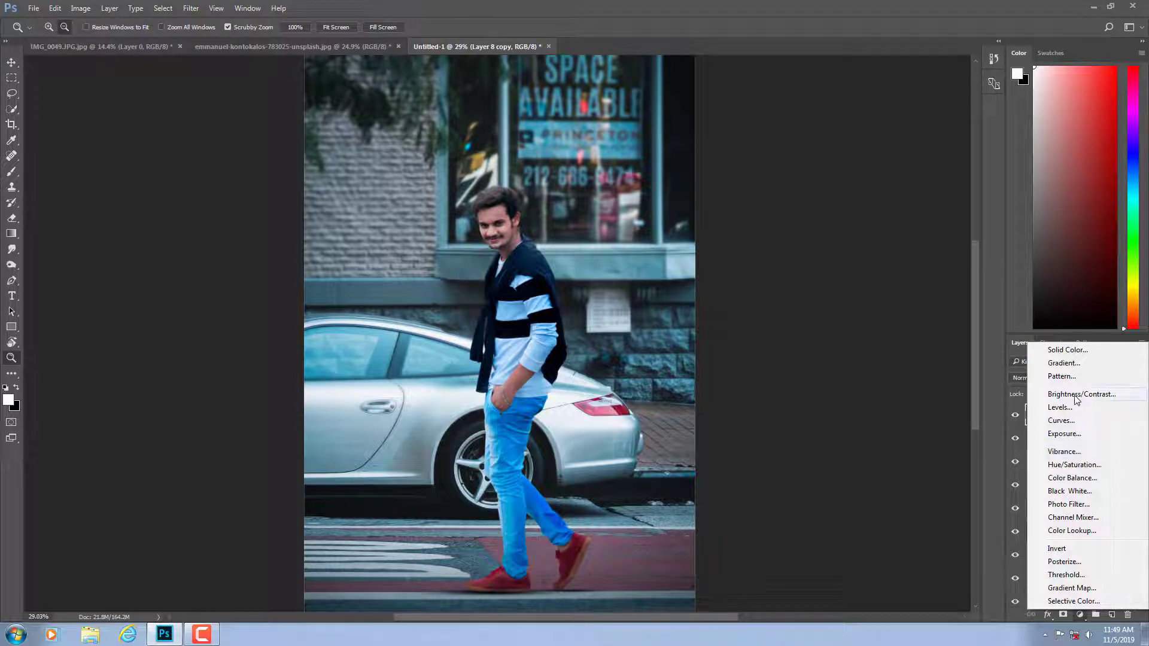
left_click(1076, 395)
left_click_drag(871, 173, 873, 176)
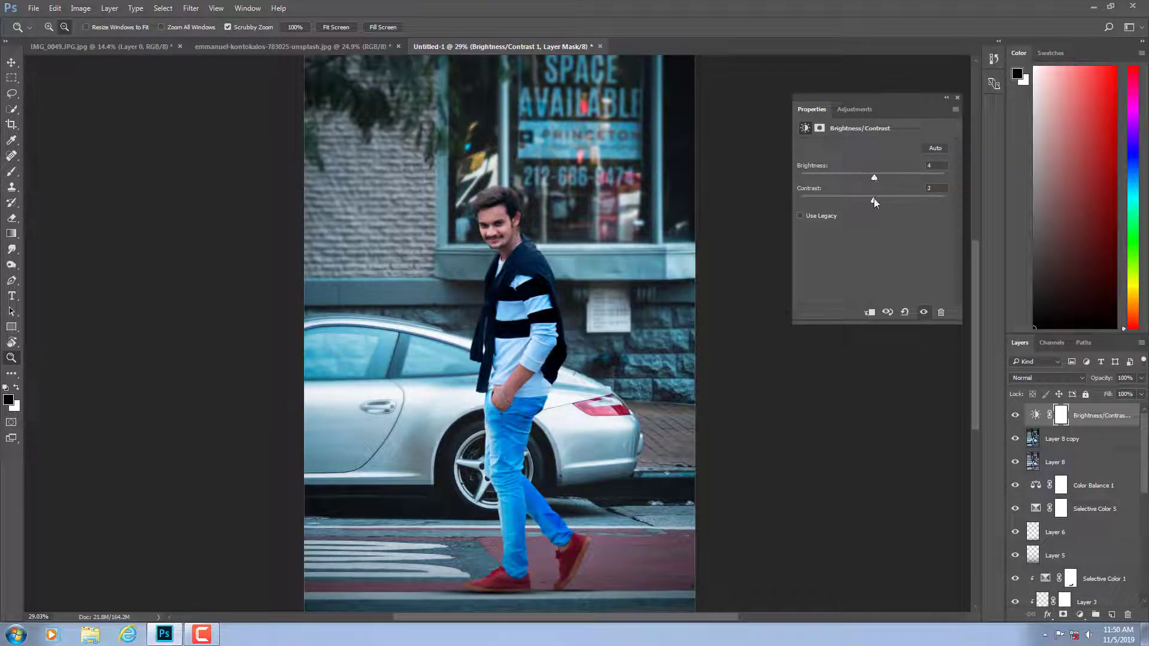
left_click(957, 98)
Zoom in on the man's face and select Layer 8 copy for Smudge retouching.
scroll(518, 185, "up", 5)
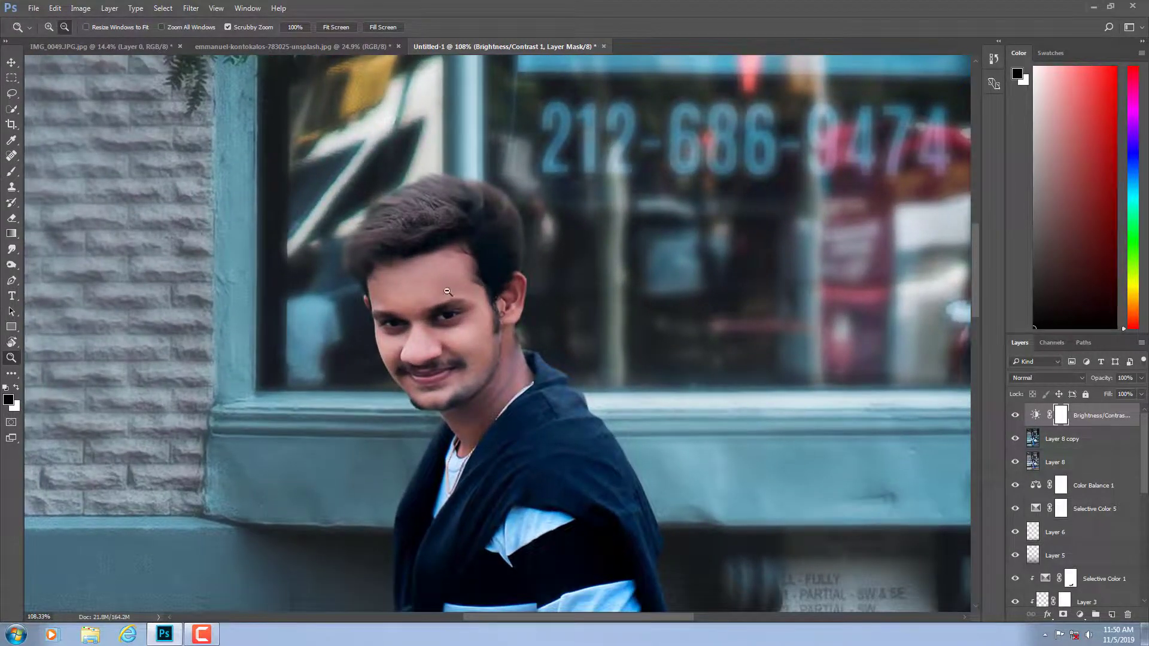
left_click_drag(447, 291, 484, 281)
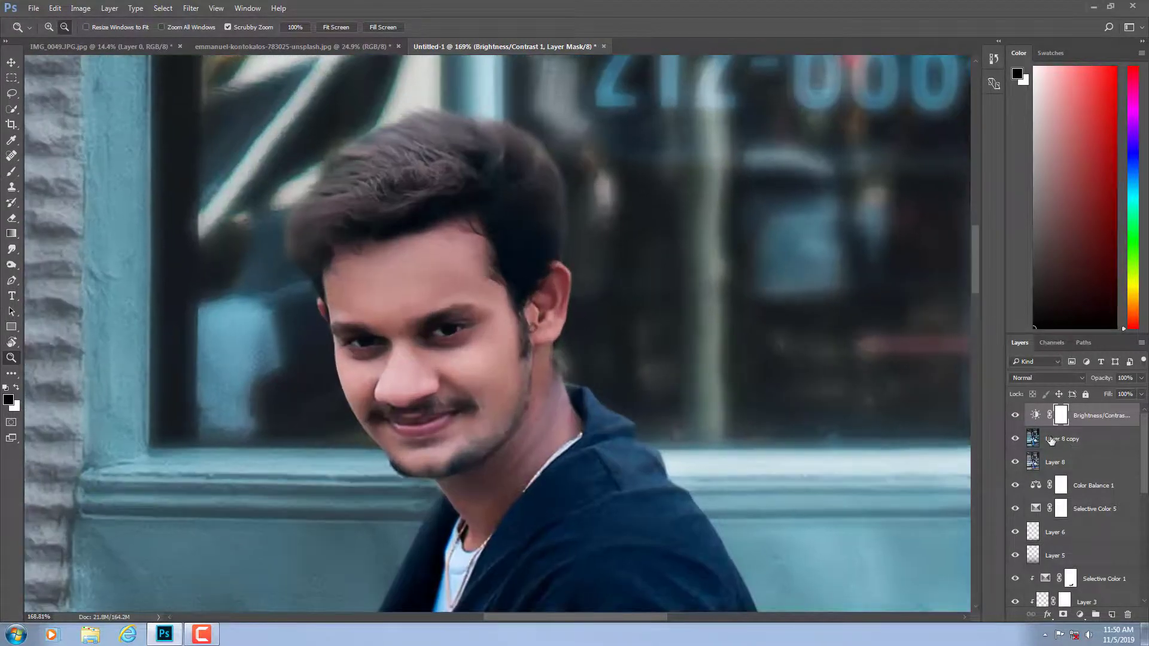
left_click(1051, 440)
right_click(12, 250)
Switch to the Smudge tool with a soft 65 px brush.
left_click(38, 270)
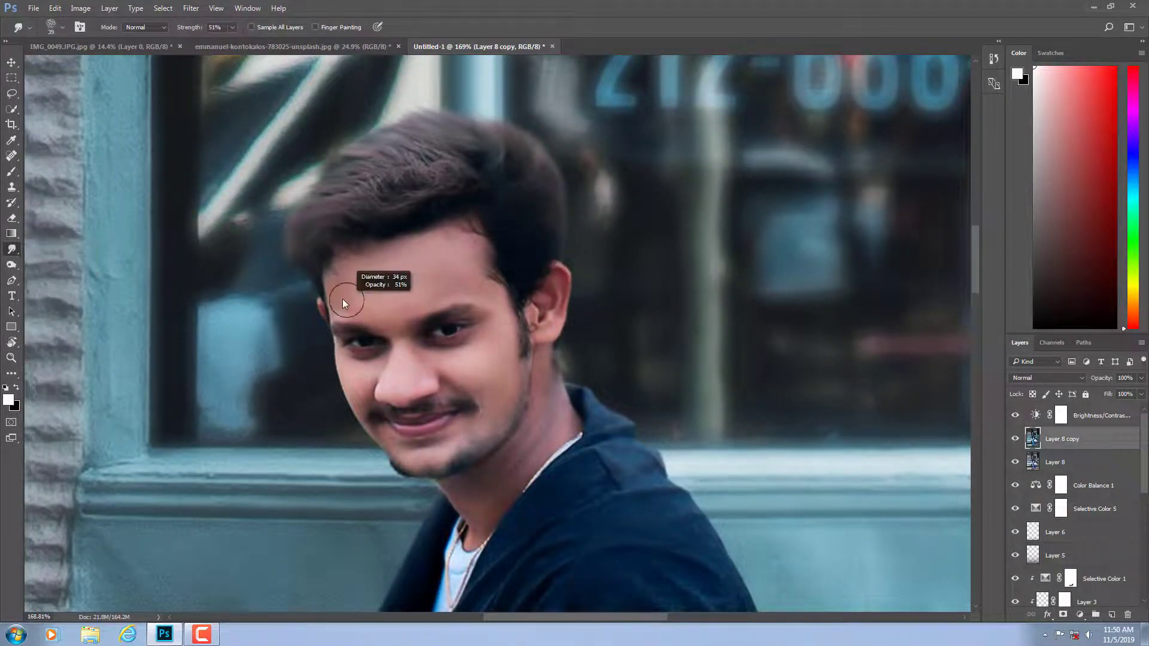
scroll(342, 287, "up", 2)
left_click(62, 27)
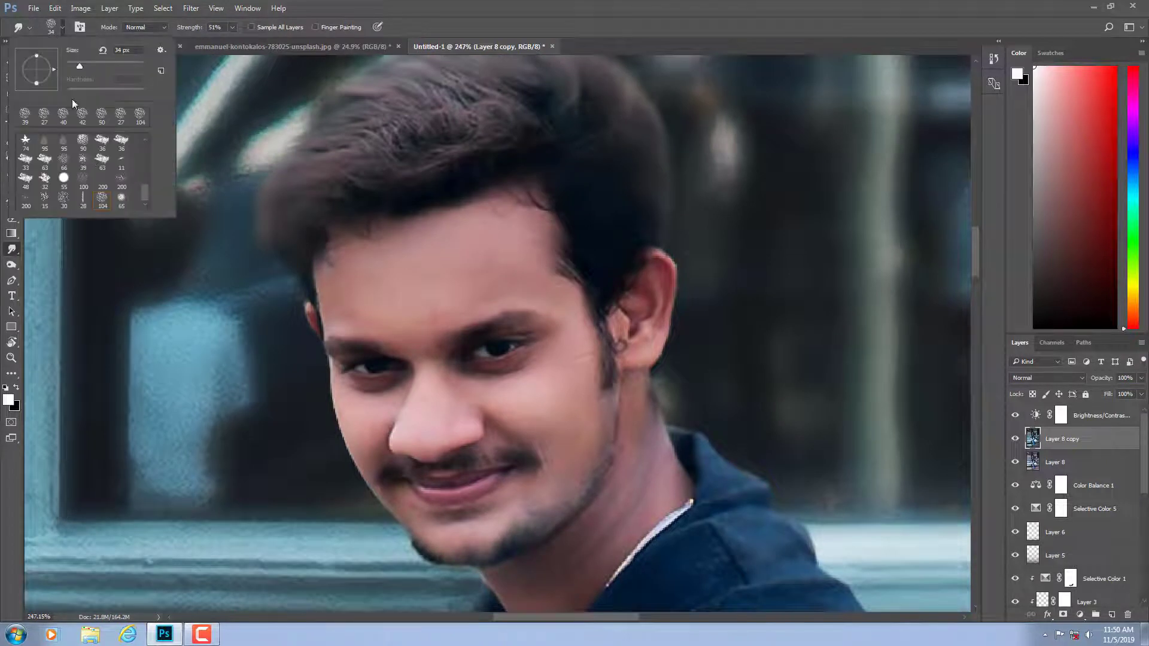
double_click(129, 203)
type("8")
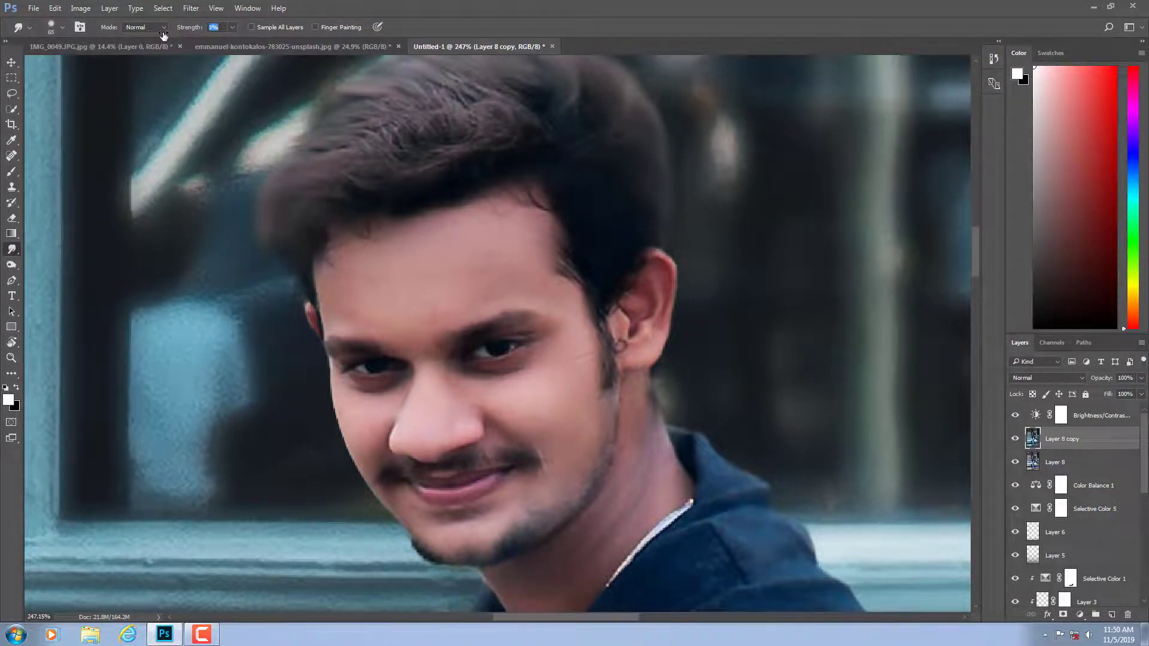
scroll(423, 358, "up", 2)
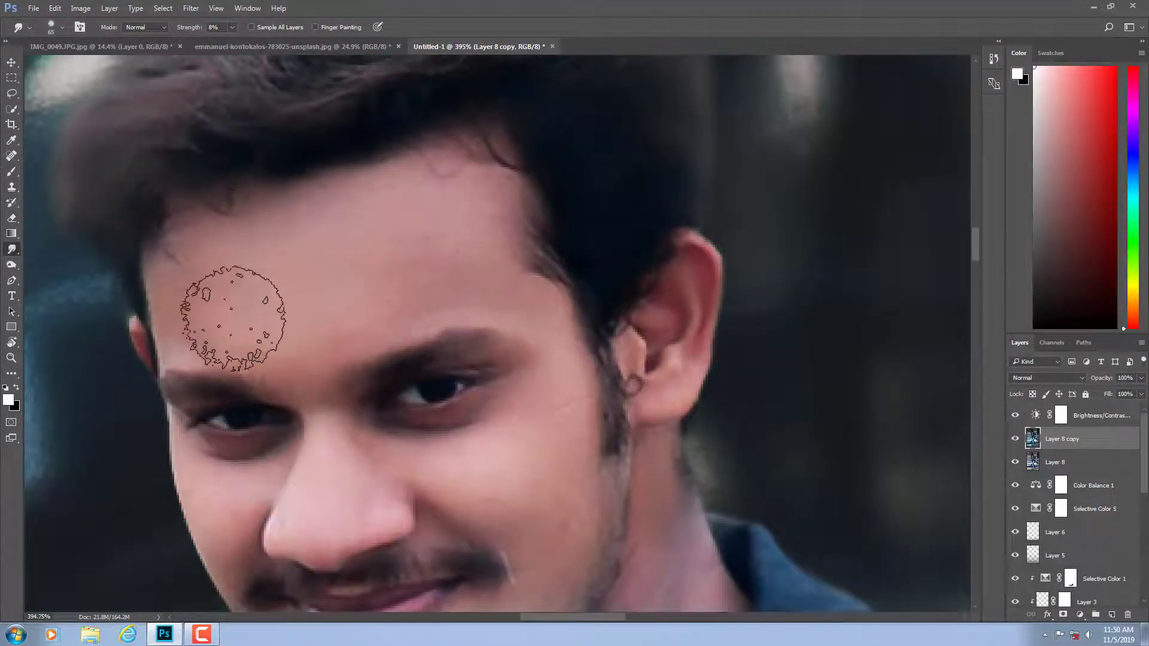
left_click_drag(364, 269, 465, 237)
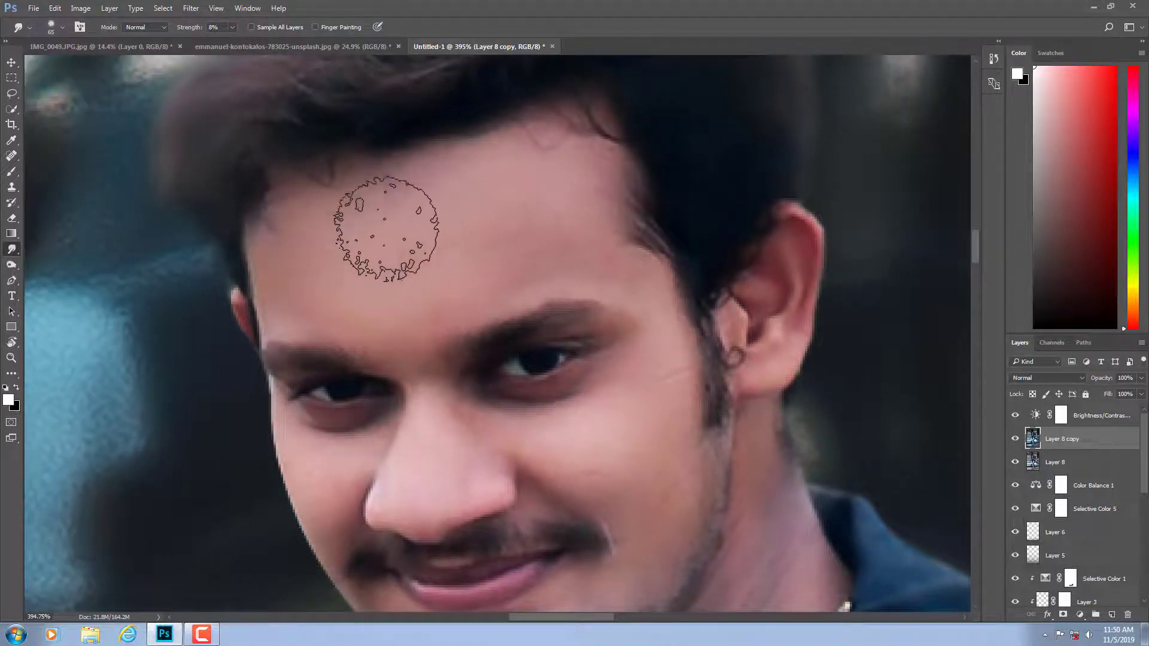
Smudge-smooth the forehead, under-eye, temple and moustache-side cheek, shrinking the brush to 53 px.
mouse_move(386, 228)
left_mouse_down()
mouse_move(341, 274)
mouse_move(536, 187)
mouse_move(584, 198)
mouse_move(322, 286)
left_mouse_up()
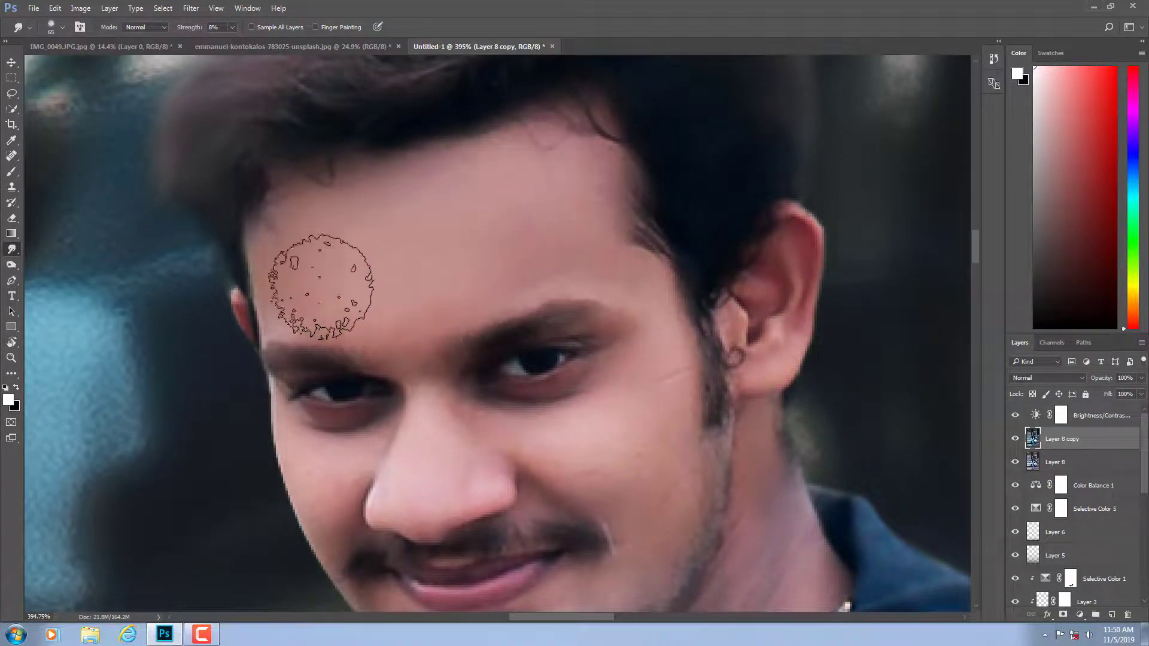
left_click_drag(574, 518, 520, 427)
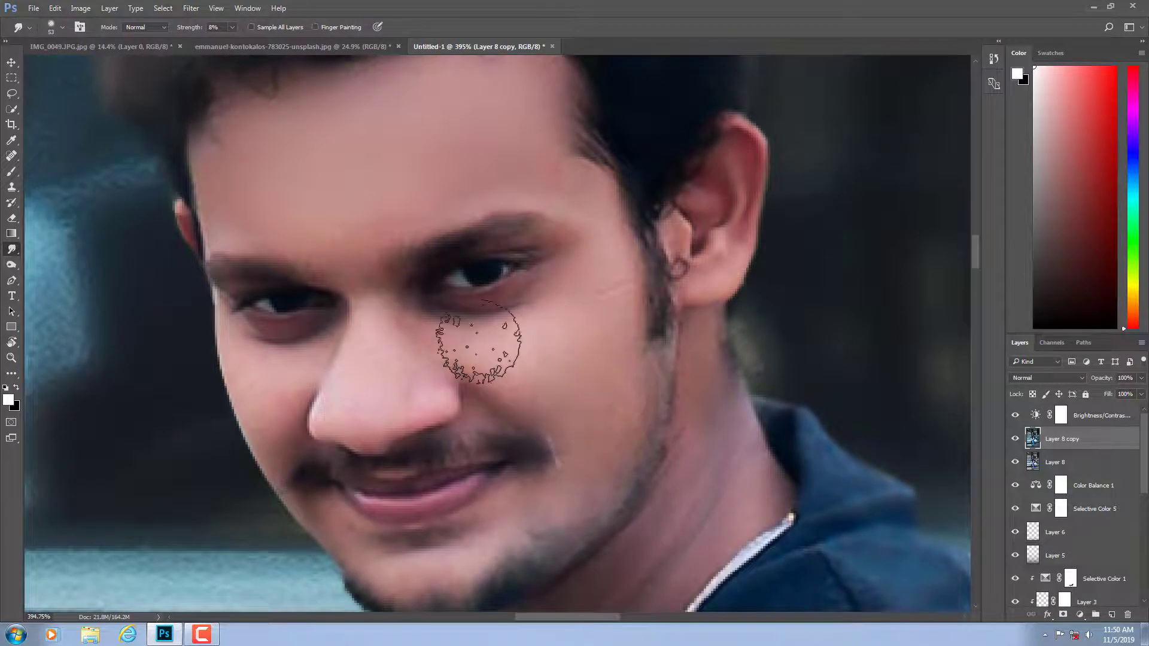
mouse_move(584, 244)
left_mouse_down()
mouse_move(610, 236)
mouse_move(620, 303)
mouse_move(589, 206)
mouse_move(384, 174)
mouse_move(264, 192)
left_mouse_up()
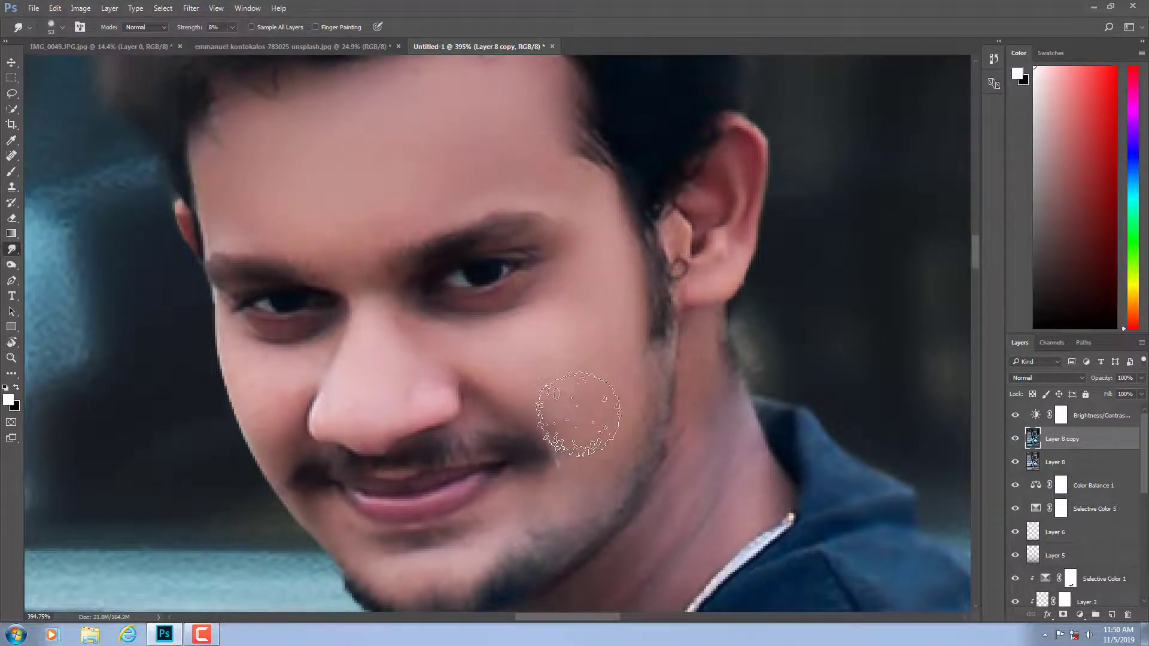
mouse_move(578, 412)
left_mouse_down()
mouse_move(539, 448)
mouse_move(589, 398)
mouse_move(513, 449)
mouse_move(575, 303)
left_mouse_up()
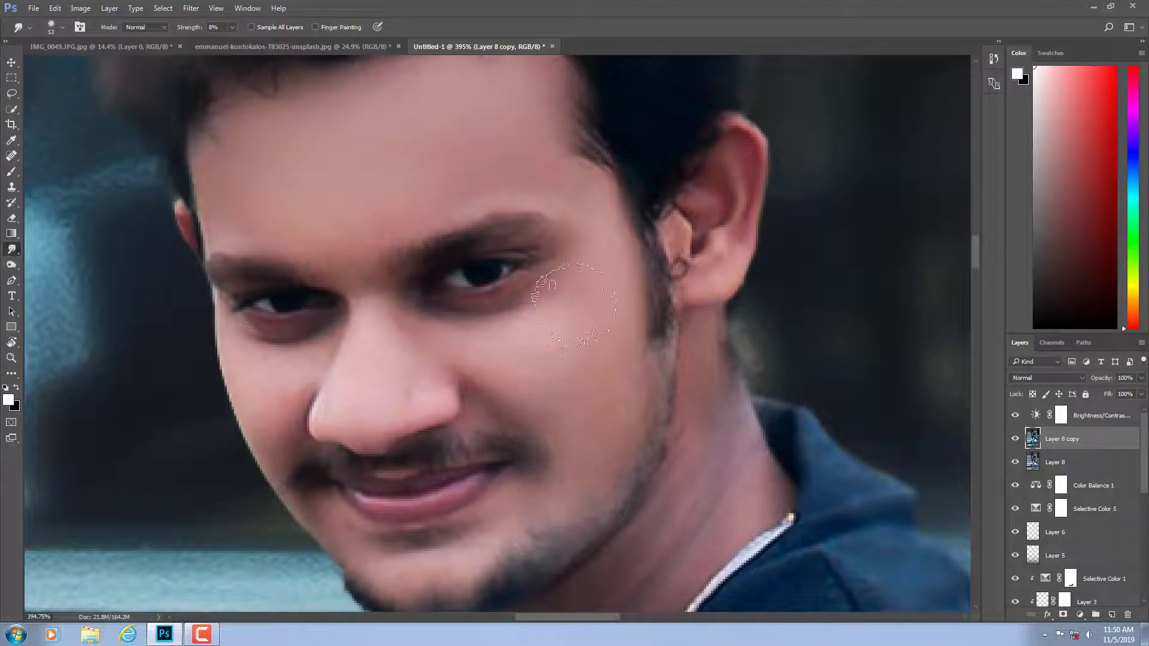
Smooth the left cheek at about 40 px, then the neck and throat with a larger brush.
left_click_drag(371, 383, 425, 320)
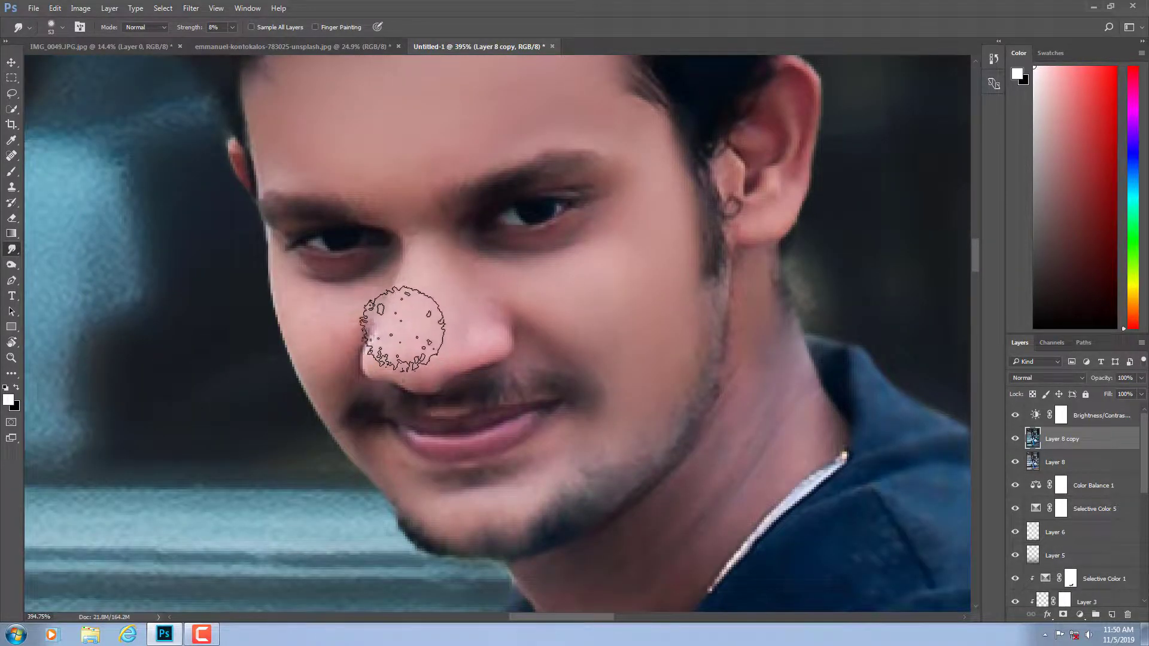
mouse_move(329, 320)
left_mouse_down()
mouse_move(294, 287)
mouse_move(359, 282)
mouse_move(305, 325)
left_mouse_up()
scroll(431, 389, "down", 3)
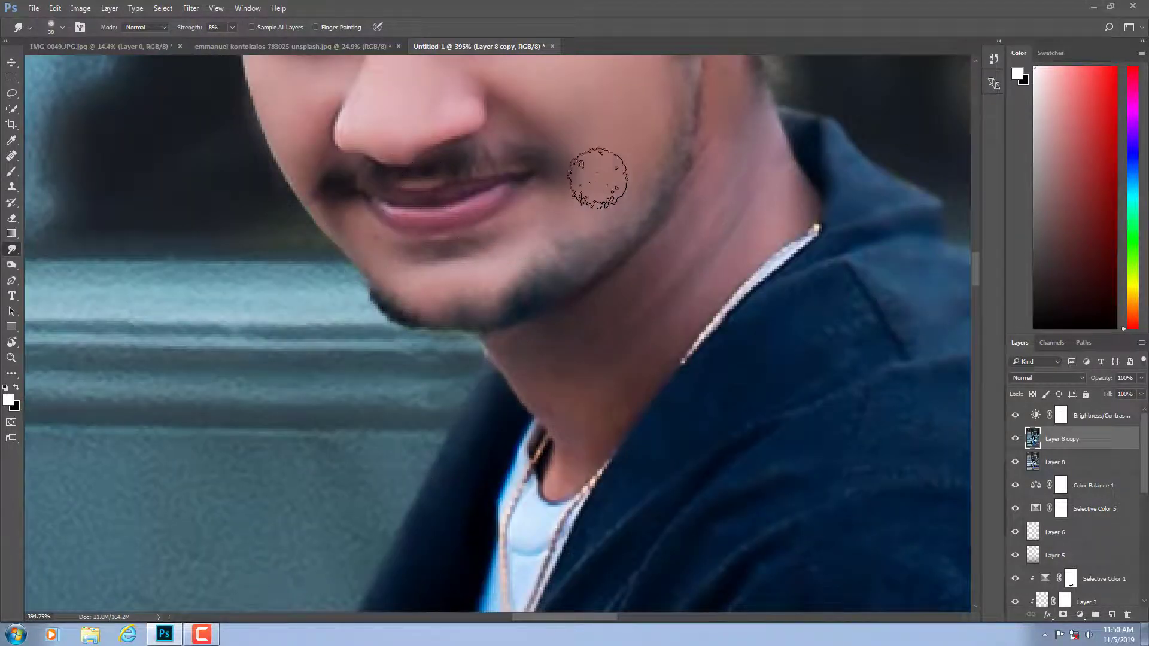
mouse_move(621, 393)
left_mouse_down()
mouse_move(673, 375)
mouse_move(602, 328)
mouse_move(531, 326)
mouse_move(582, 379)
mouse_move(652, 330)
mouse_move(697, 236)
mouse_move(718, 256)
mouse_move(562, 371)
left_mouse_up()
scroll(713, 190, "up", 2)
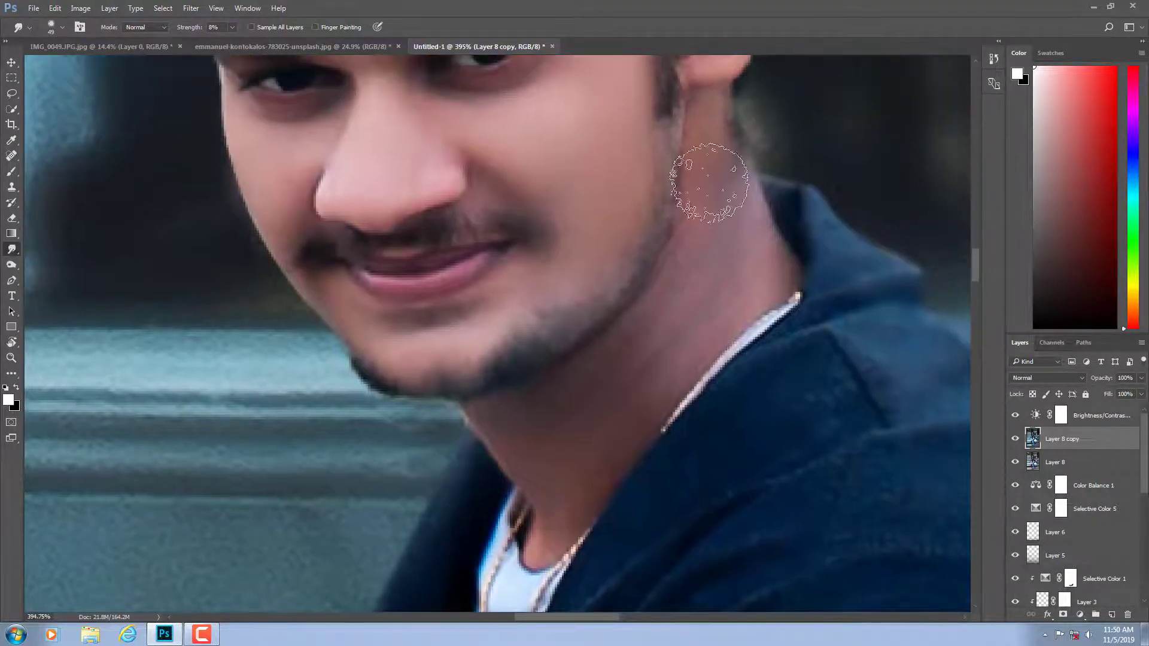
mouse_move(669, 351)
left_mouse_down()
mouse_move(777, 235)
mouse_move(590, 410)
left_mouse_up()
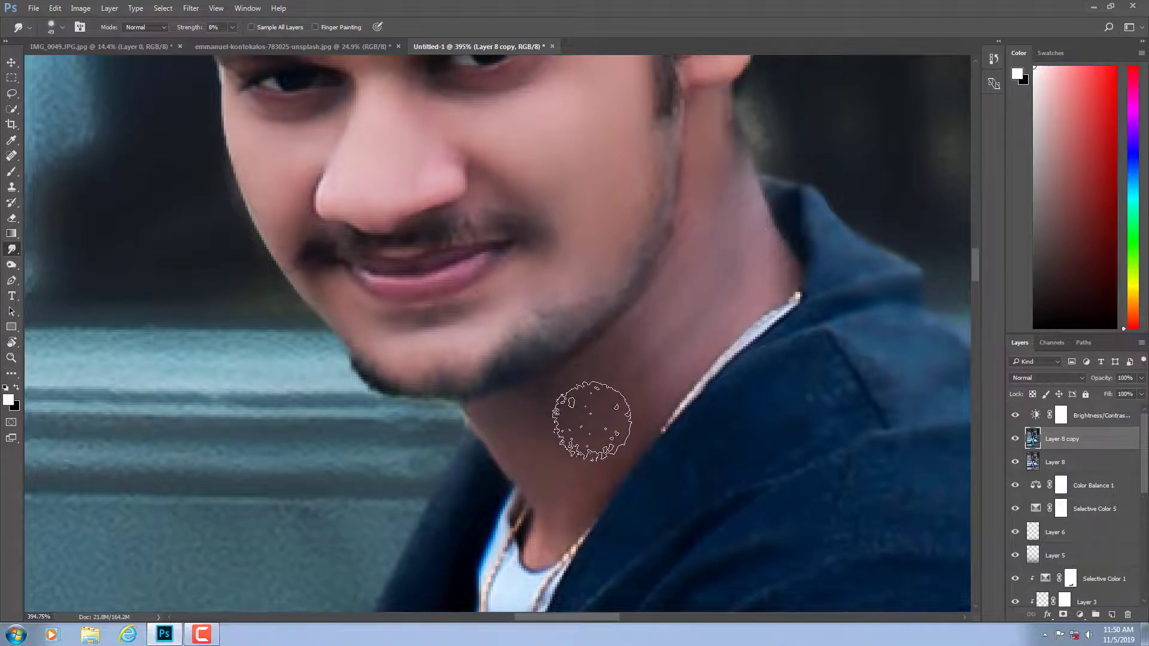
Add empty Layer 9 above Layer 8 copy and set the Brush tool to about 61 px.
left_click(1112, 616)
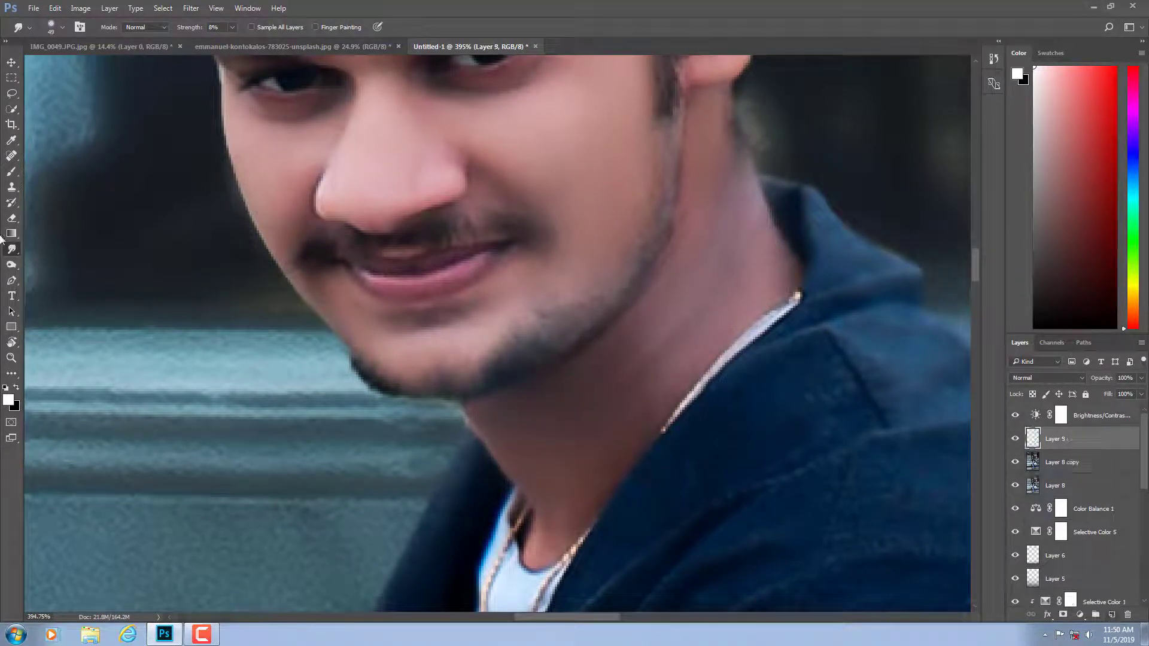
left_click(11, 174)
right_click(576, 237, "alt")
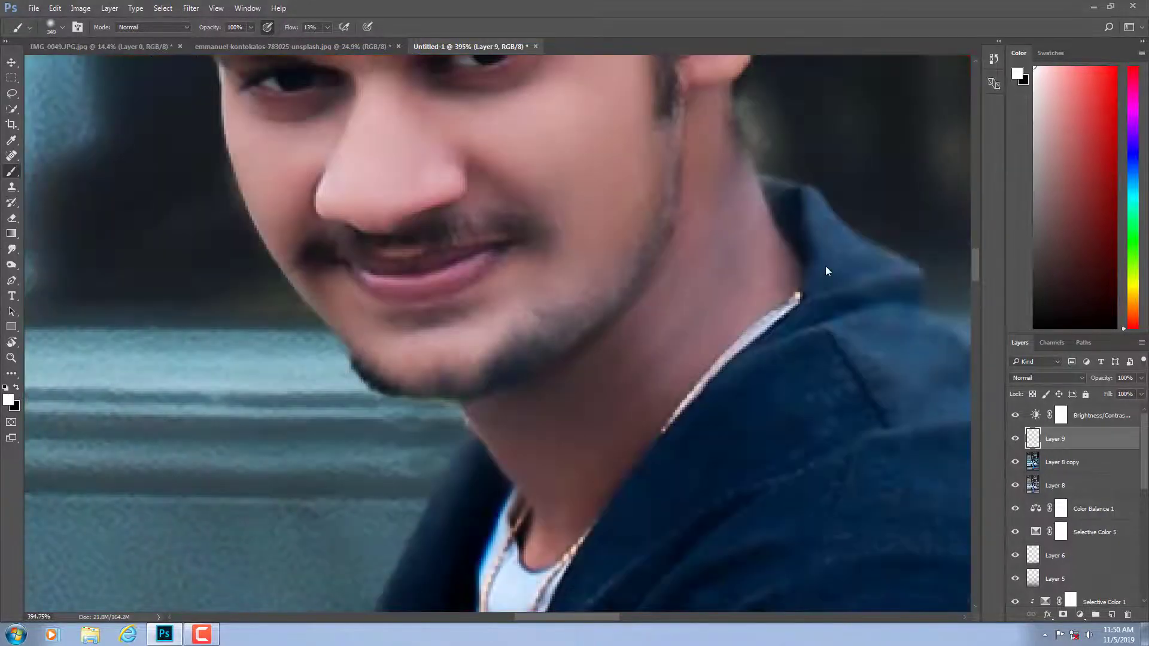
right_click(825, 266, "alt")
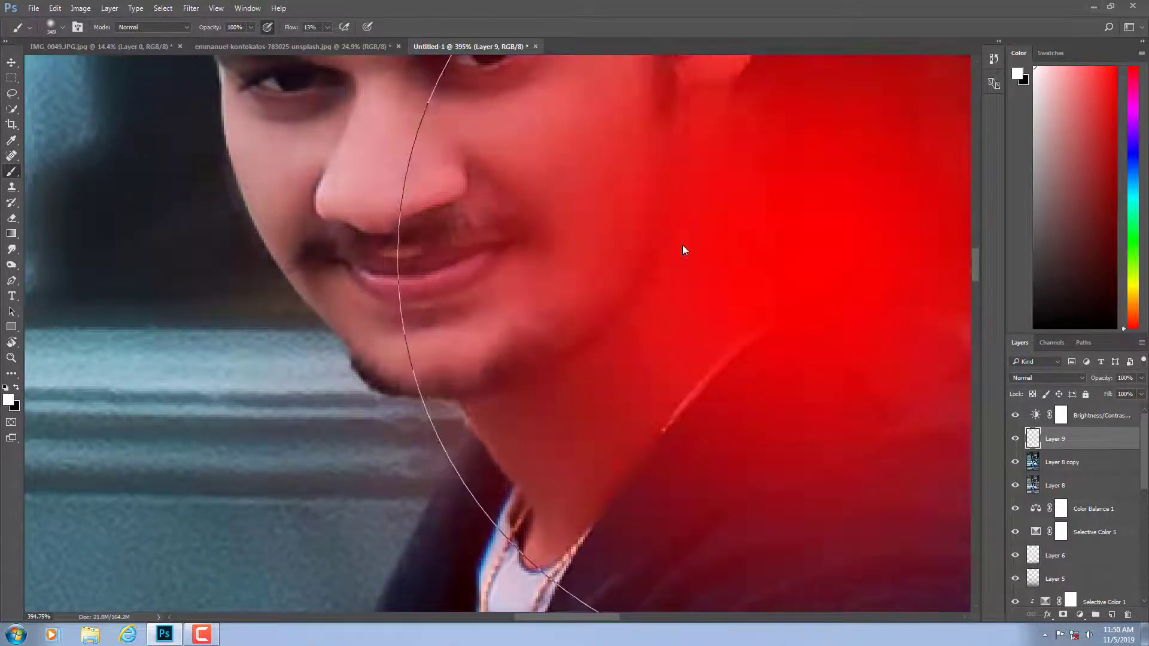
left_click_drag(602, 232, 523, 228)
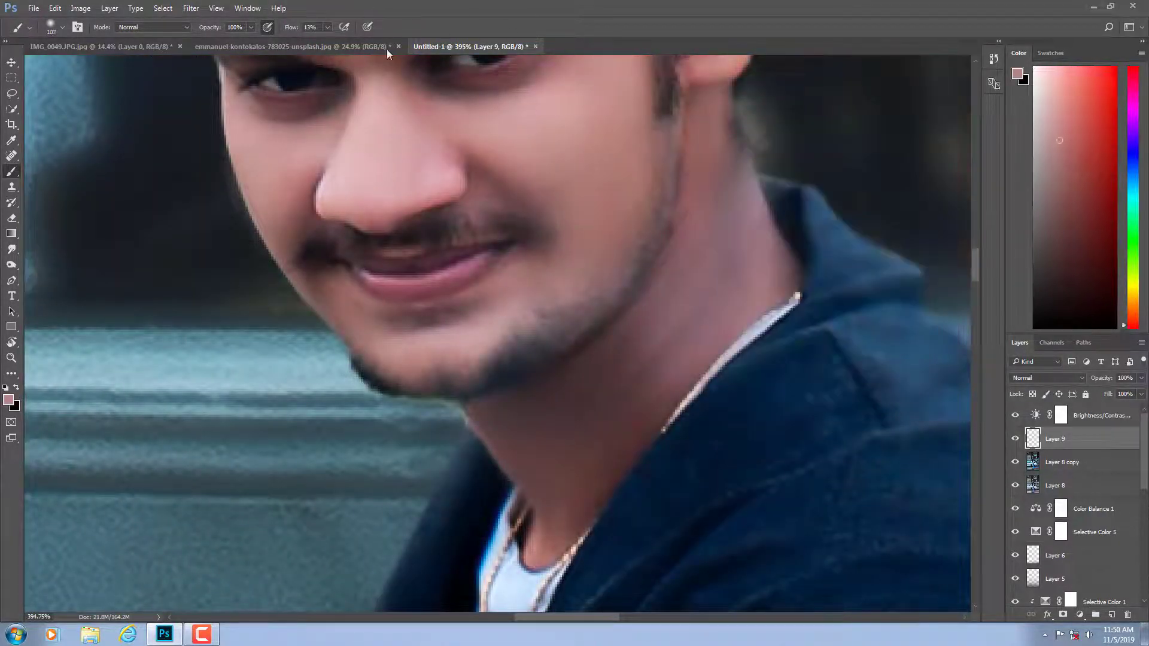
mouse_move(852, 292)
left_mouse_down()
mouse_move(799, 280)
mouse_move(786, 331)
mouse_move(771, 330)
left_mouse_up()
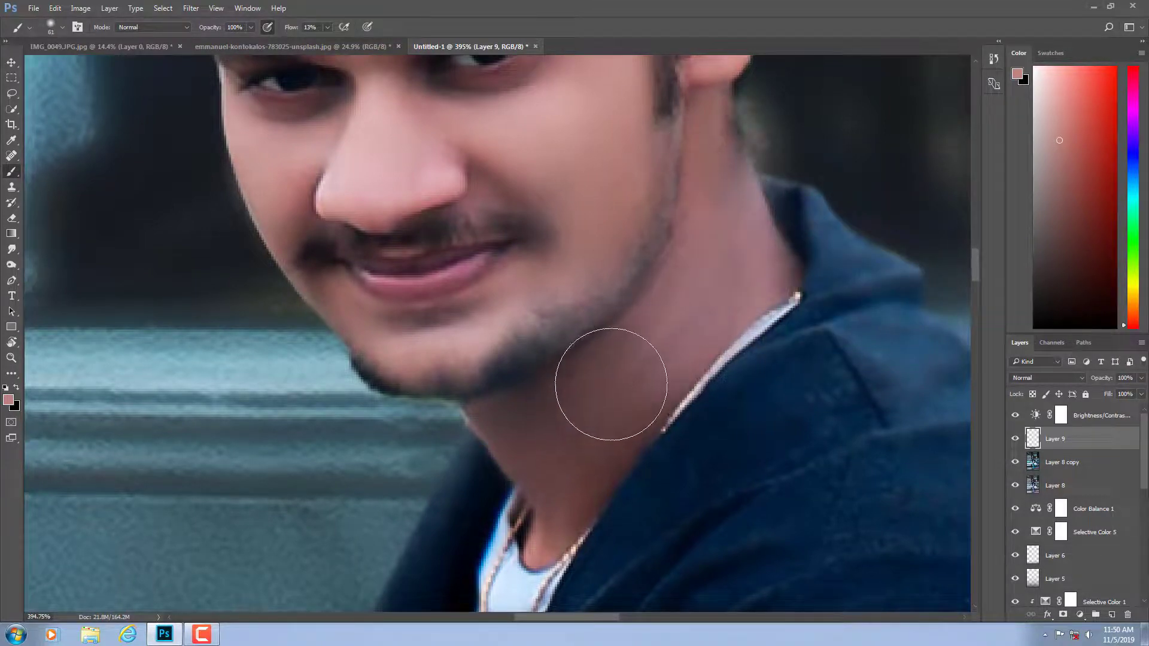
Select the Brightness/Contrast adjustment layer and toggle its visibility to compare before and after.
scroll(602, 419, "down", 2)
scroll(604, 407, "down", 4)
scroll(606, 396, "down", 2)
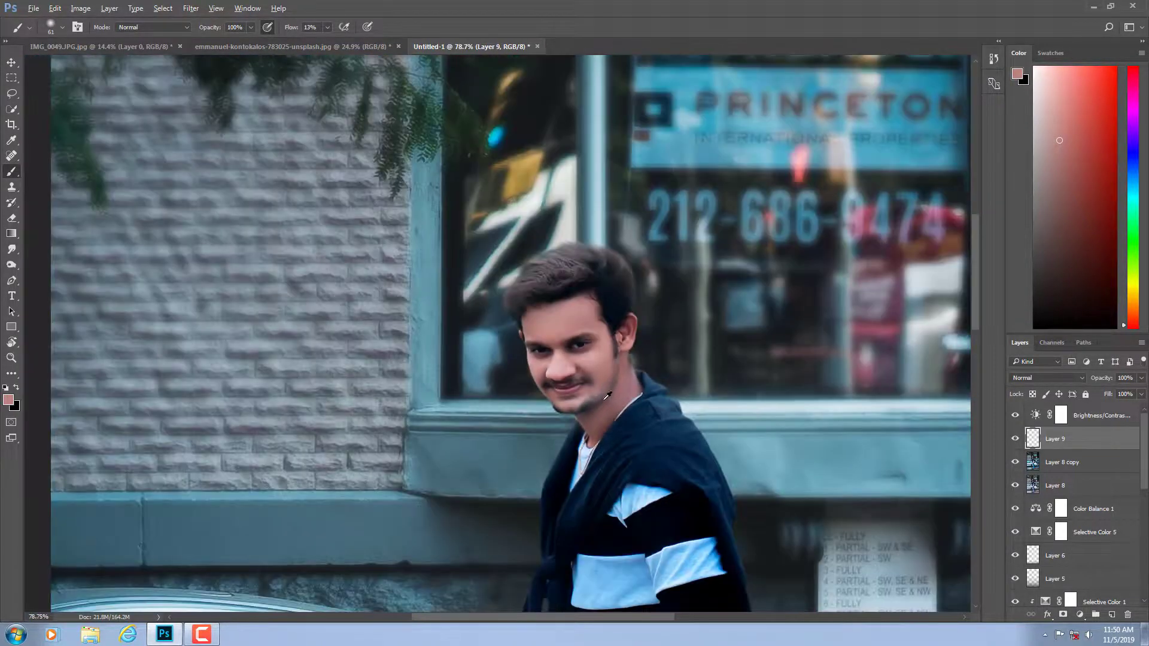
scroll(606, 396, "down", 2)
scroll(592, 371, "up", 1)
scroll(574, 341, "up", 1)
scroll(563, 319, "down", 1)
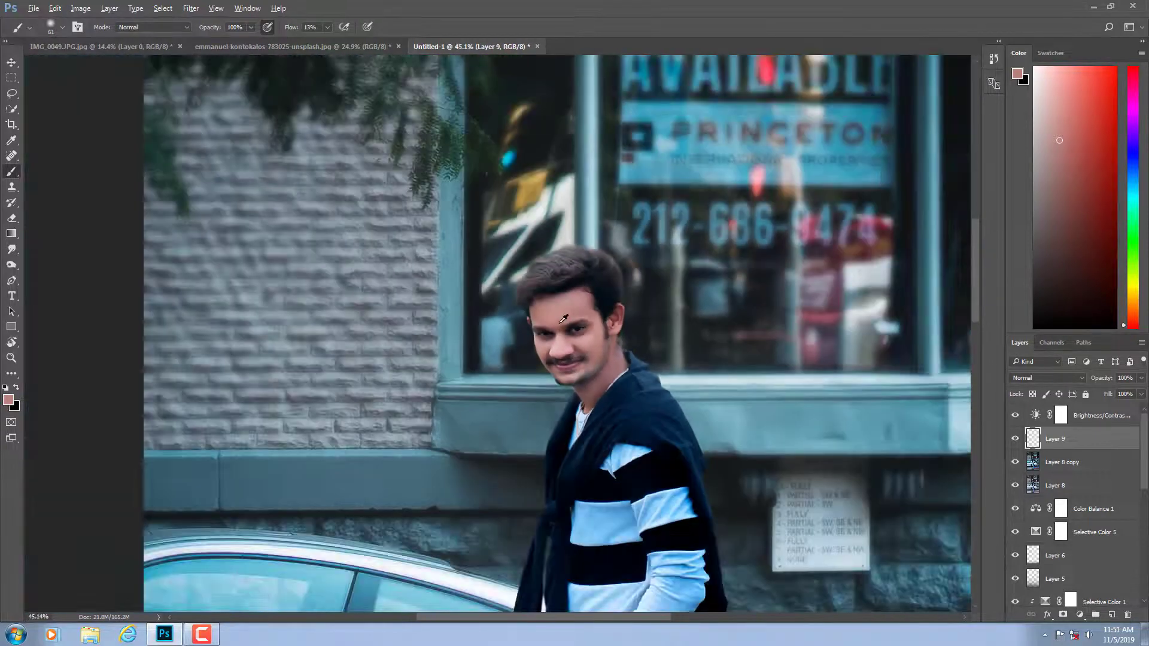
scroll(556, 335, "down", 2)
scroll(544, 359, "down", 1)
scroll(533, 383, "up", 1)
scroll(520, 402, "down", 1)
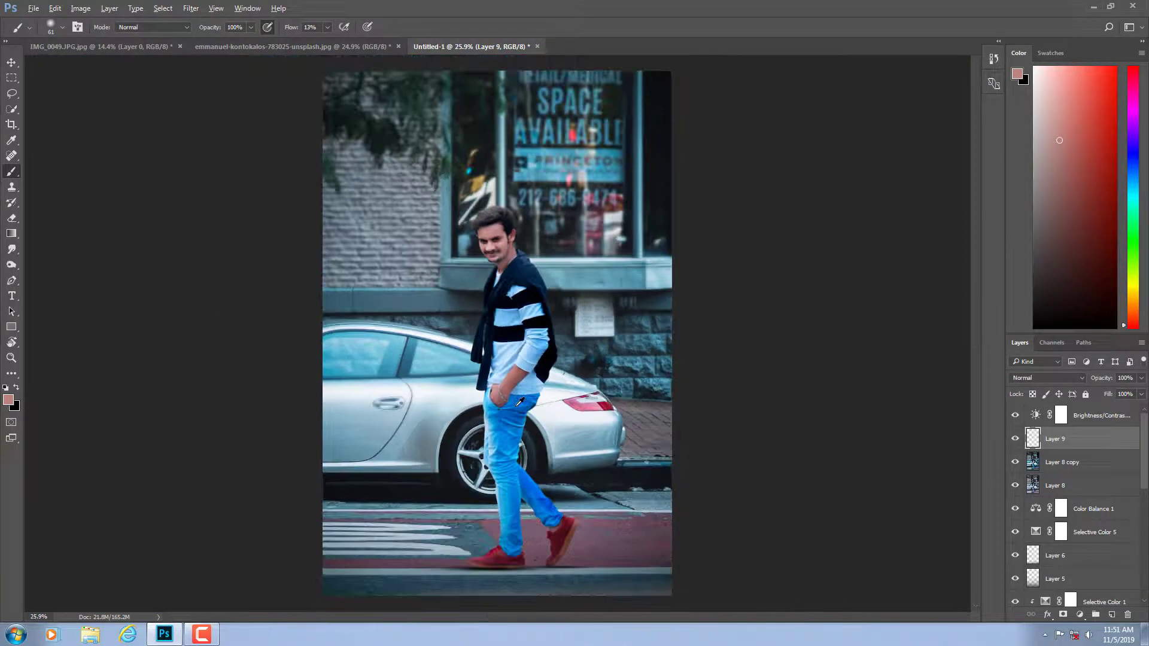
scroll(520, 402, "down", 1)
left_click(1105, 418)
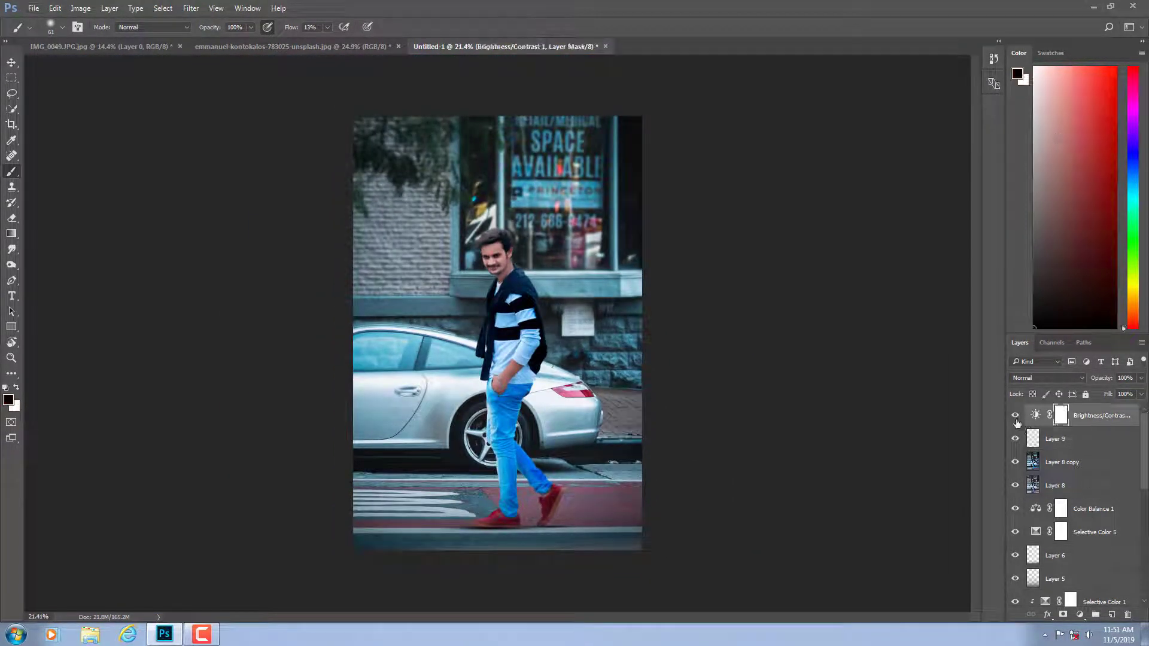
left_click(1015, 417)
scroll(293, 377, "up", 1)
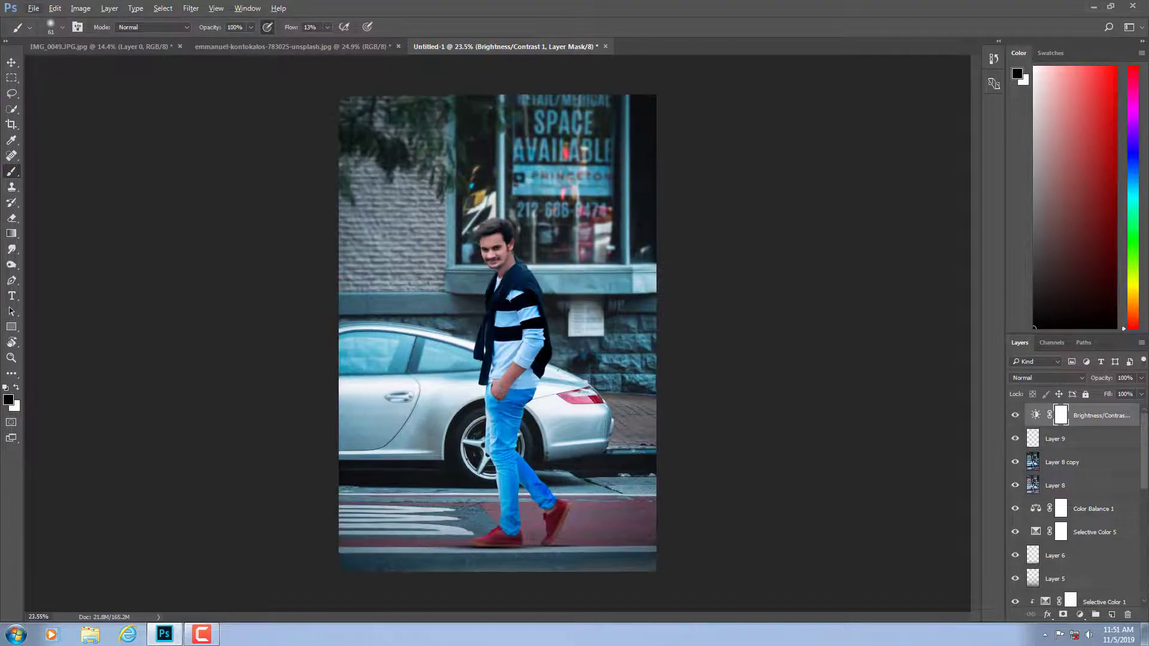
Add a Color Balance adjustment layer shifting midtones toward Blue +12.
left_click(1079, 615)
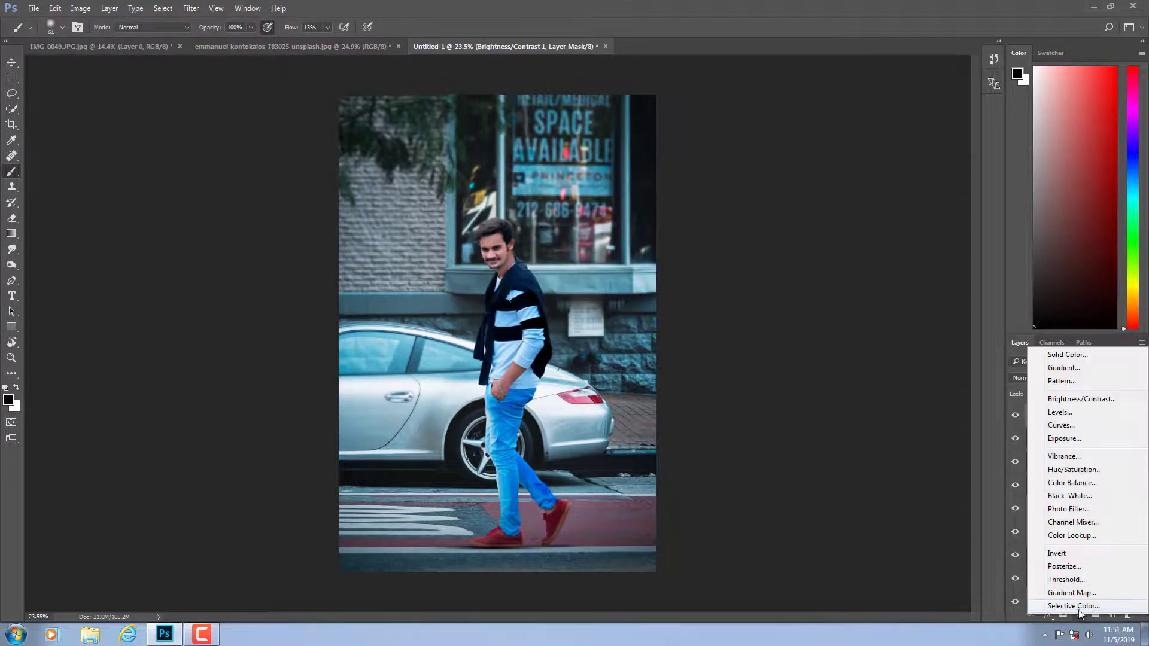
left_click(1055, 483)
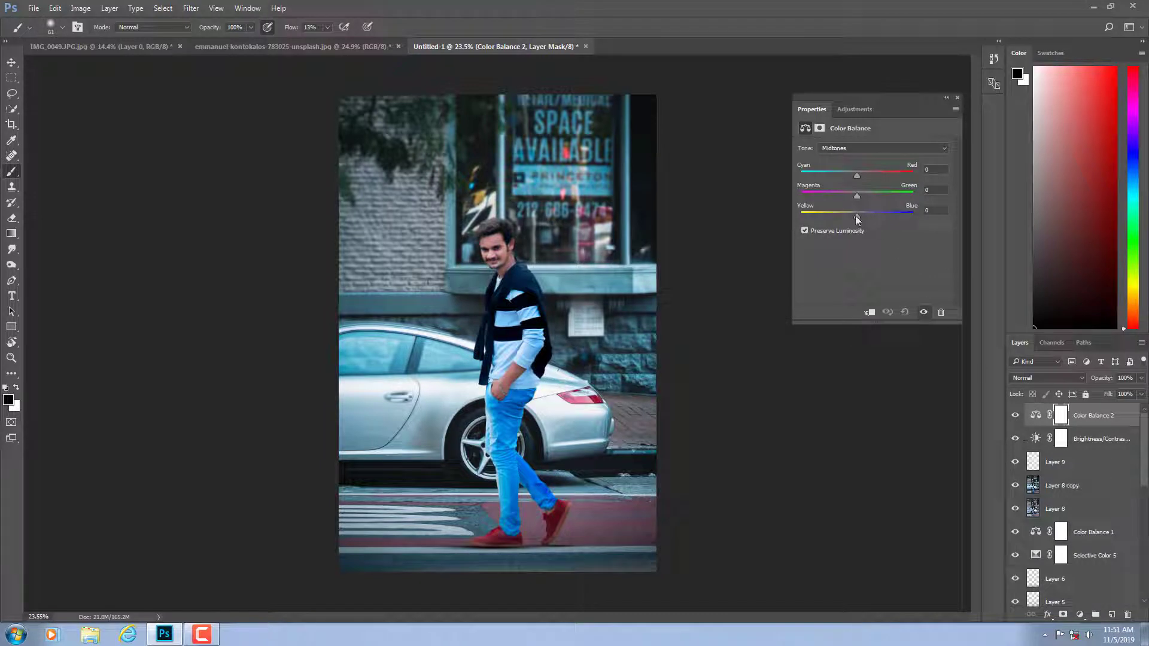
left_click_drag(856, 214, 856, 214)
left_click(956, 101)
key("z")
left_click_drag(784, 359, 794, 360)
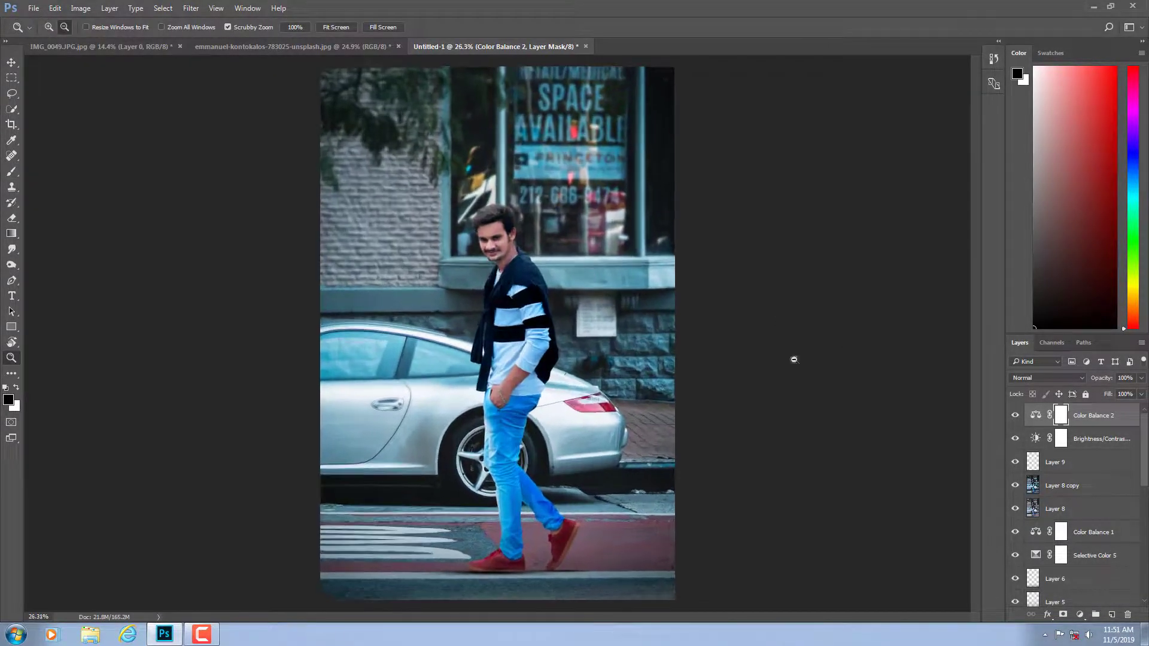
Add a Levels adjustment layer with the white input set to 233.
left_click(1079, 614)
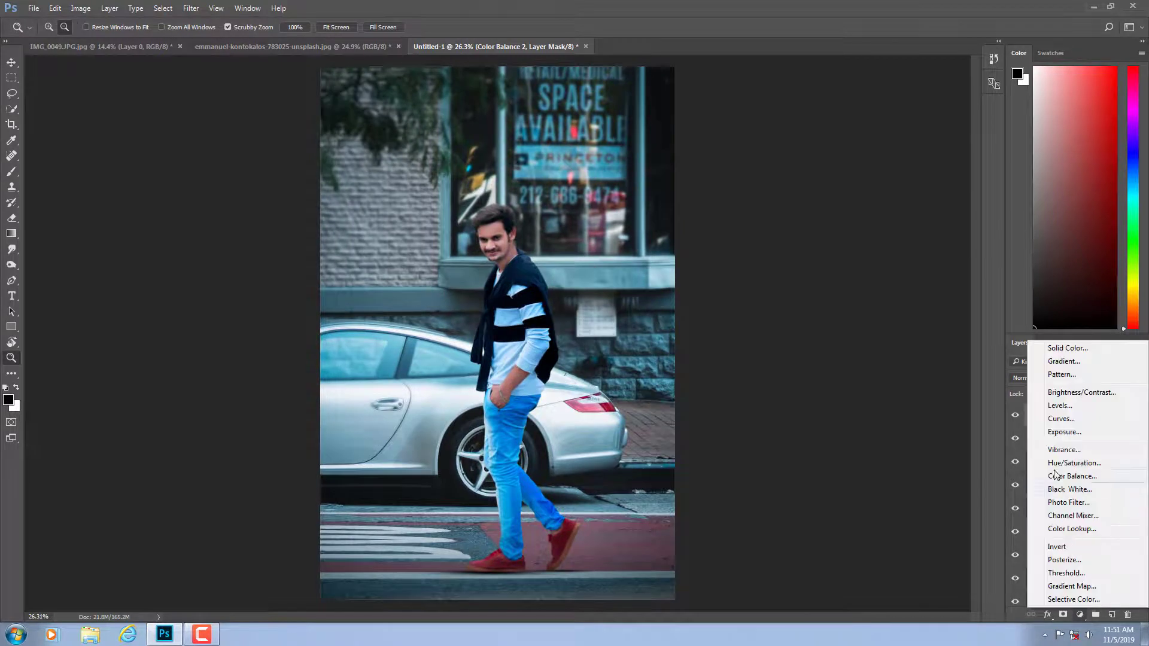
left_click(1059, 406)
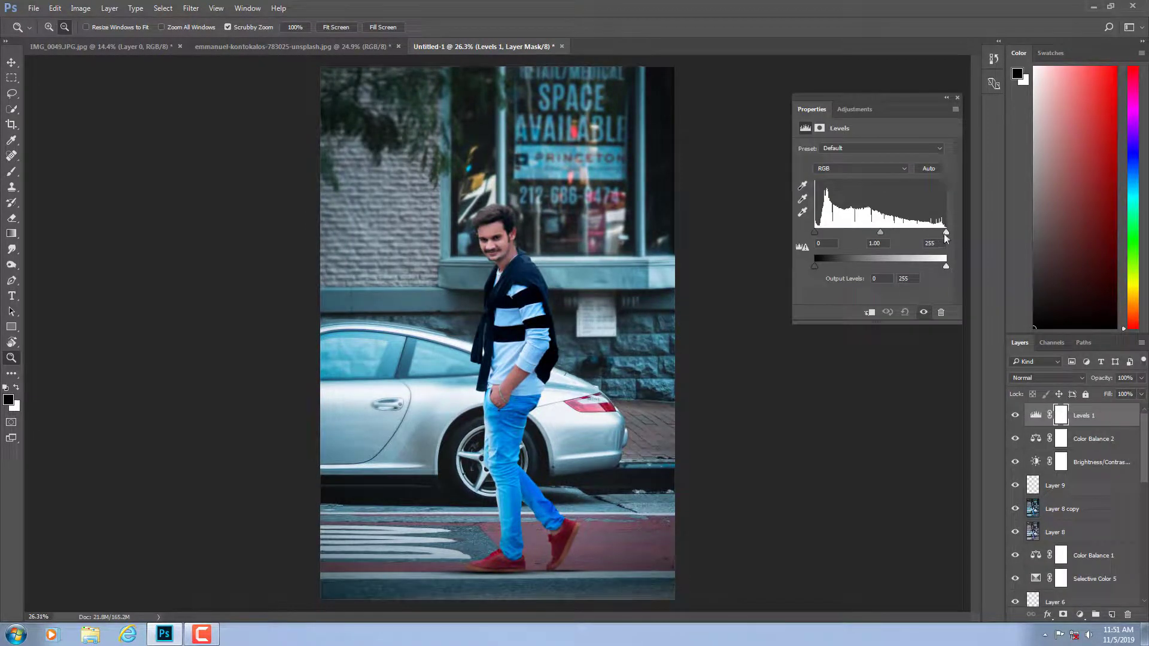
mouse_move(946, 233)
left_mouse_down()
mouse_move(876, 233)
mouse_move(932, 233)
left_mouse_up()
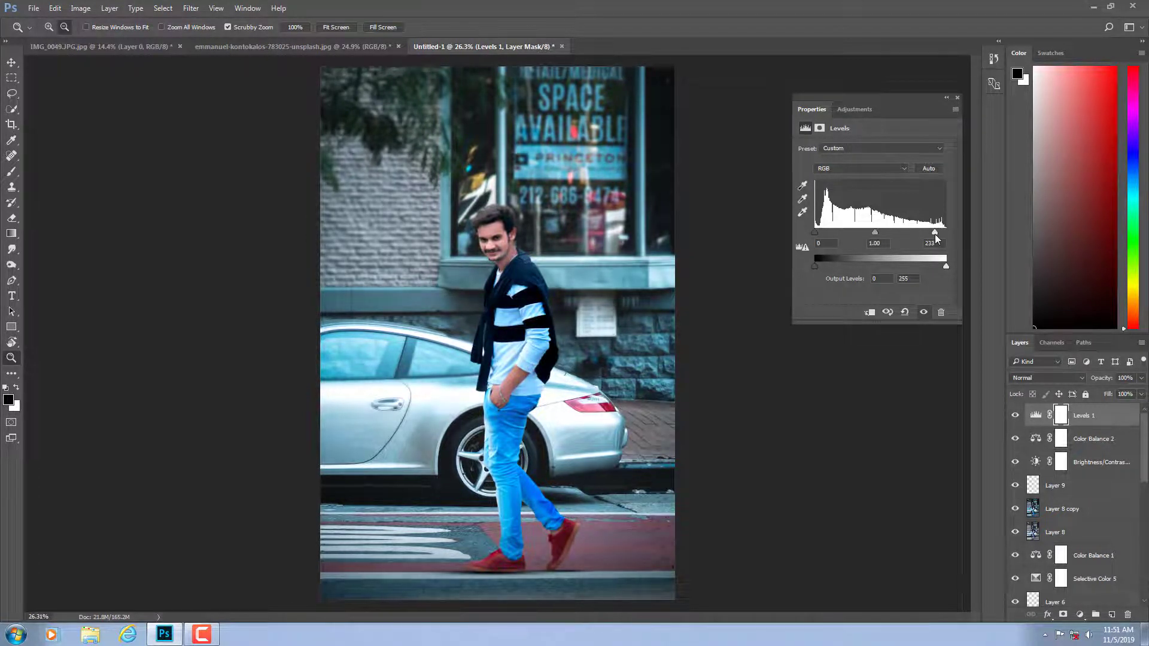
left_click_drag(817, 232, 815, 233)
mouse_move(945, 268)
left_mouse_down()
mouse_move(921, 266)
mouse_move(946, 266)
left_mouse_up()
left_click_drag(817, 266, 813, 263)
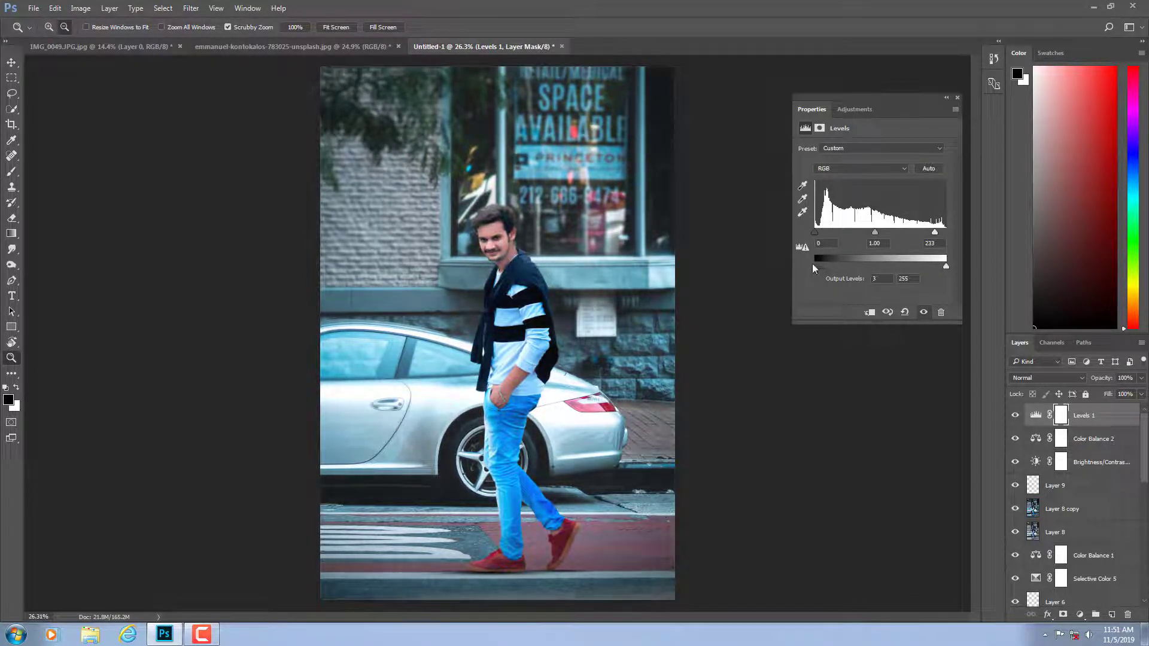
left_click(1077, 612)
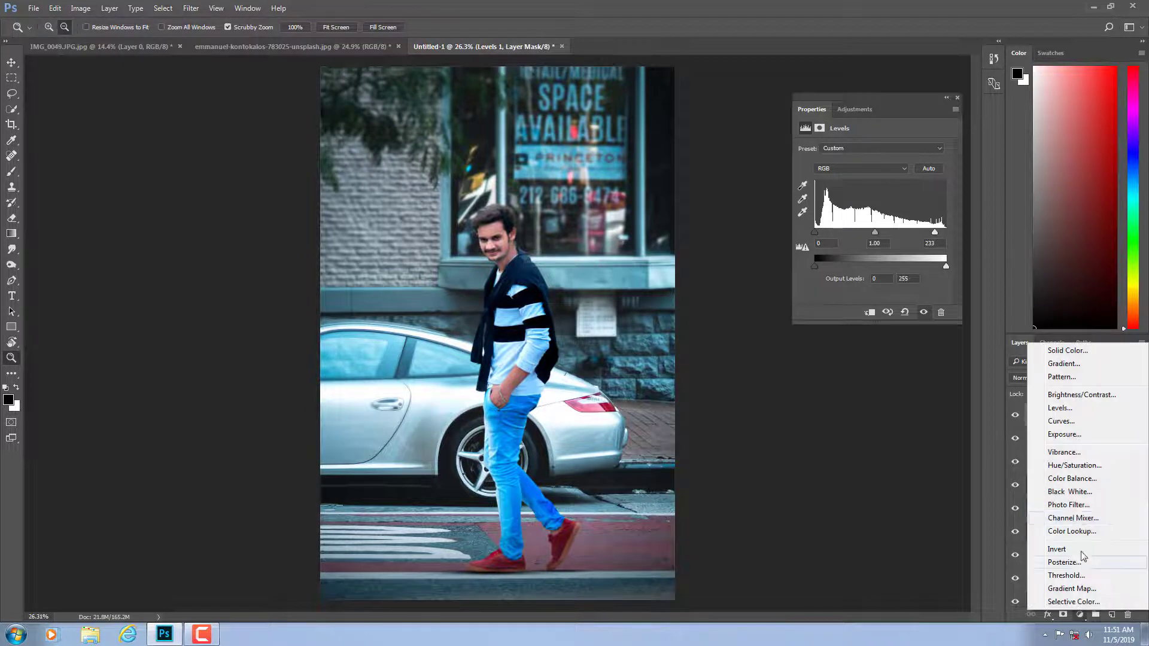
Add a Curves 1 layer with a slight midtone bend at 33% opacity.
left_click(1050, 422)
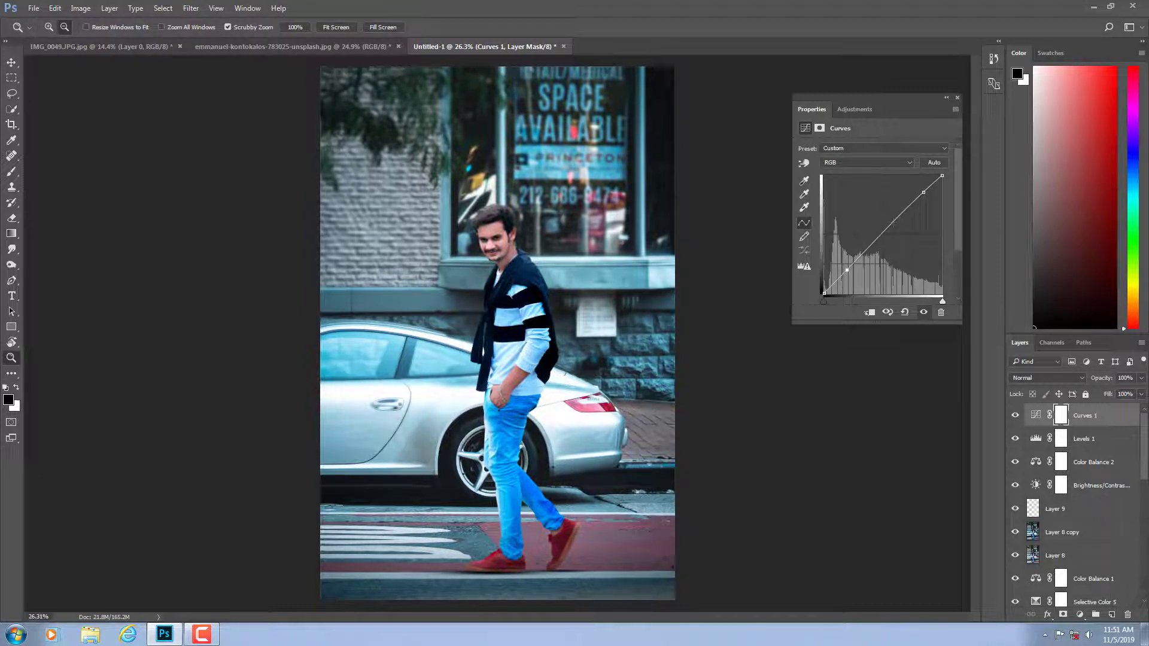
left_click_drag(891, 225, 896, 226)
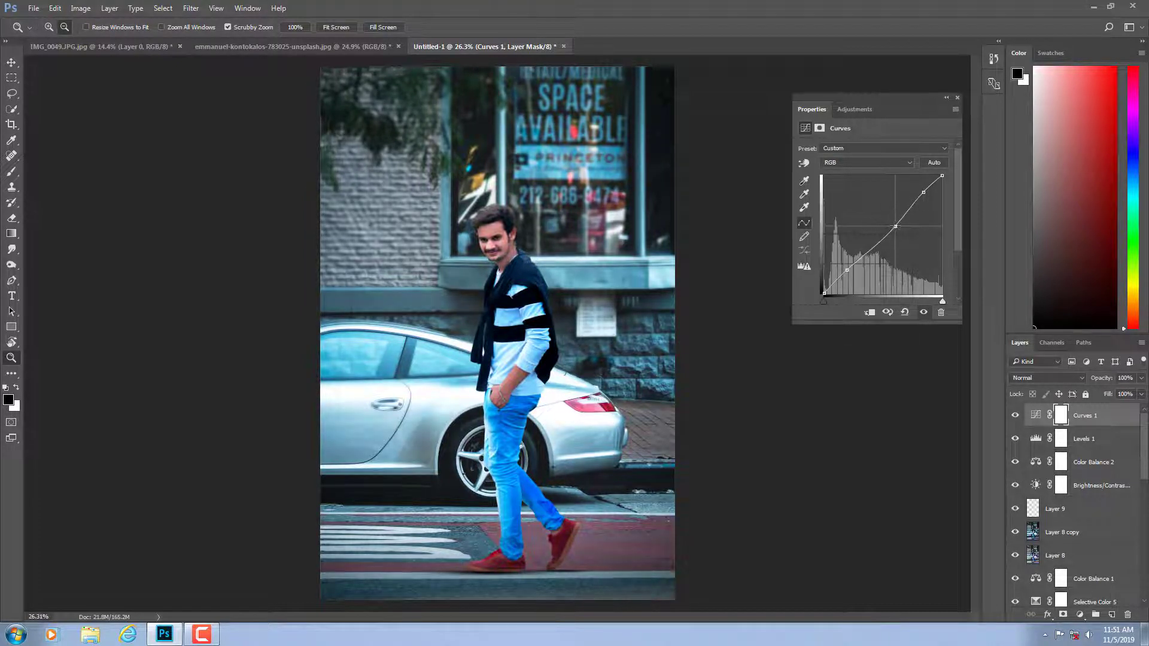
left_click(957, 97)
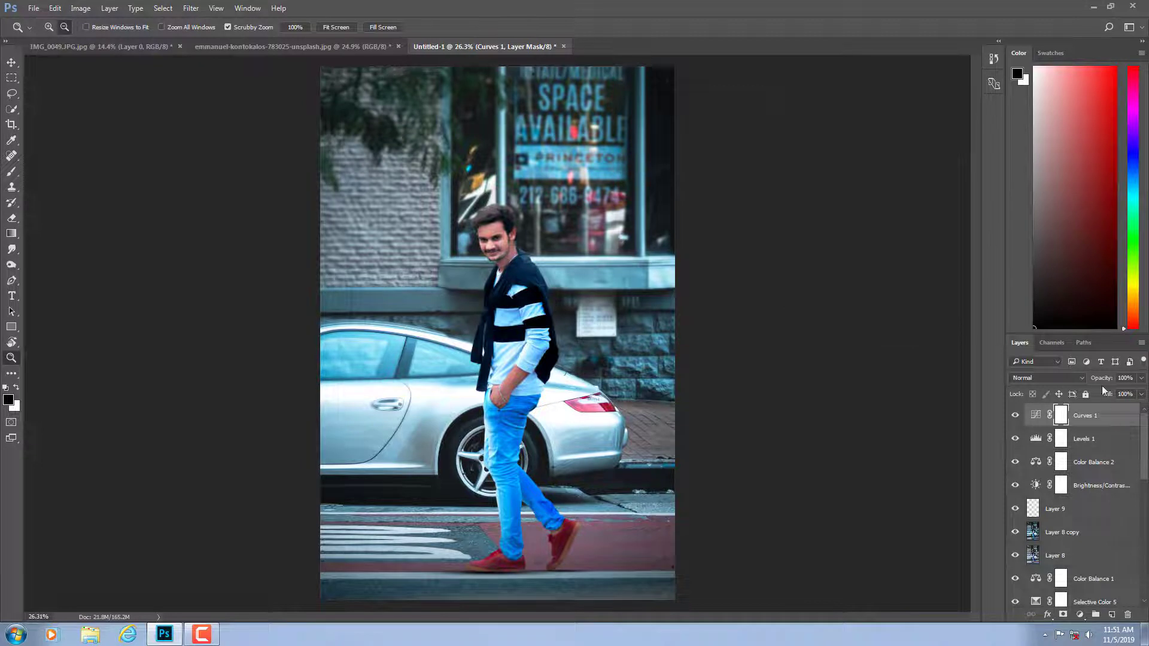
Stamp visible layers, duplicate the stamp, and set the copy to Soft Light.
key("ctrl+shift+alt+e")
key("ctrl+j")
left_click(1057, 382)
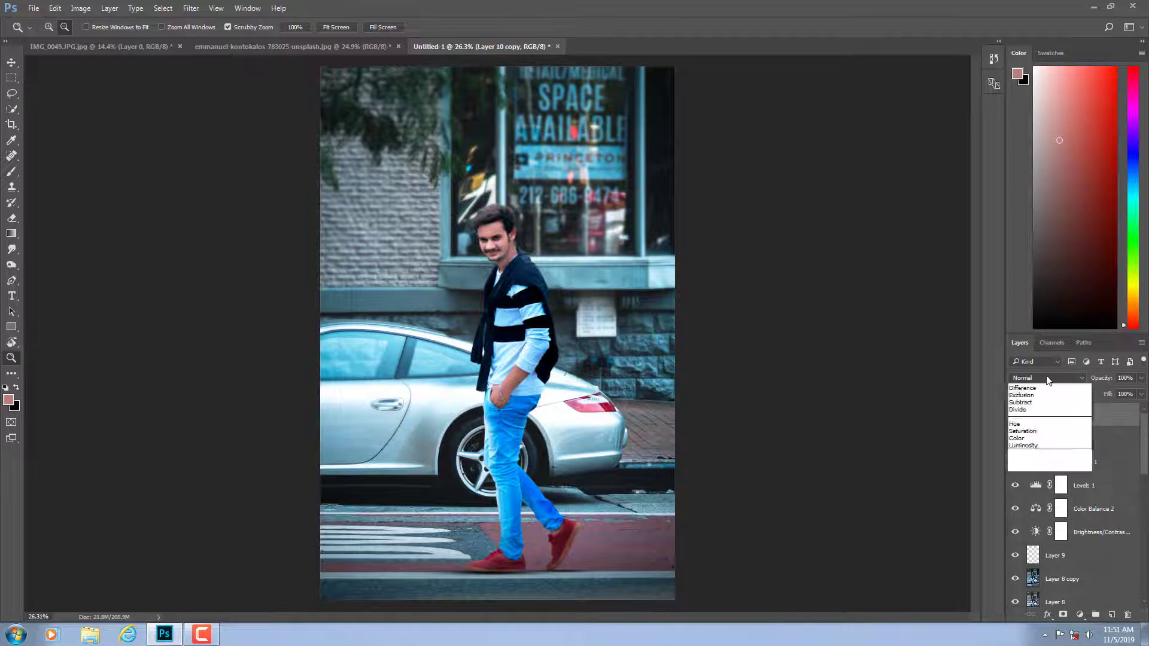
left_click(1023, 510)
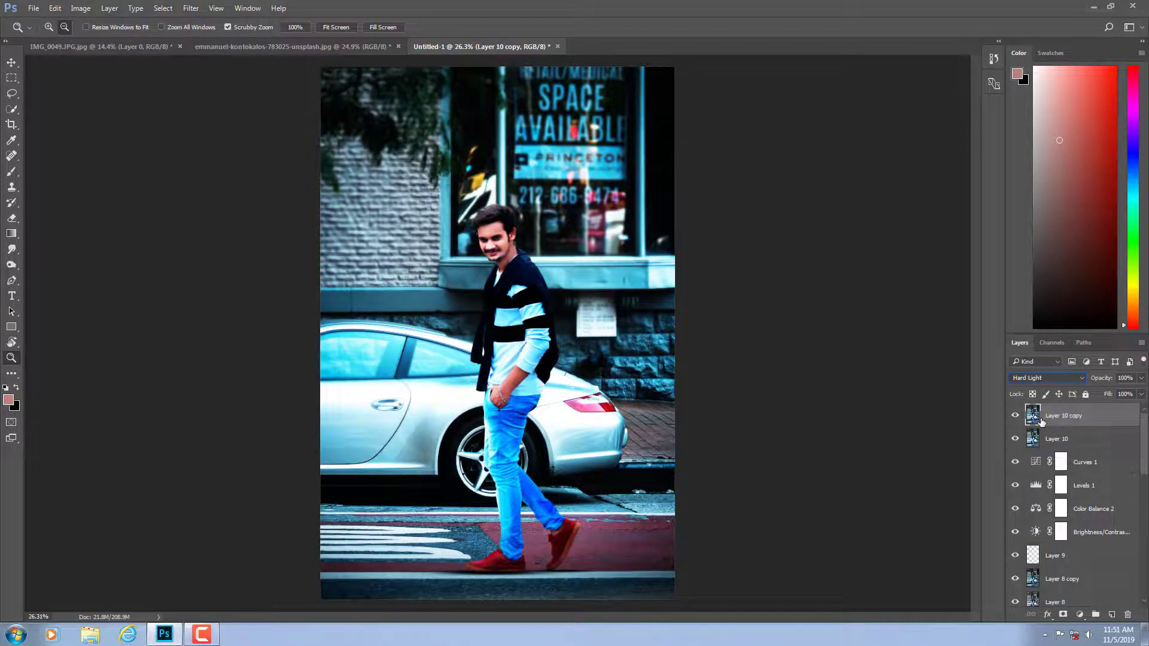
key("Up")
Apply a High Pass filter with a reduced radius to the Soft Light copy.
left_click(196, 9)
mouse_move(200, 242)
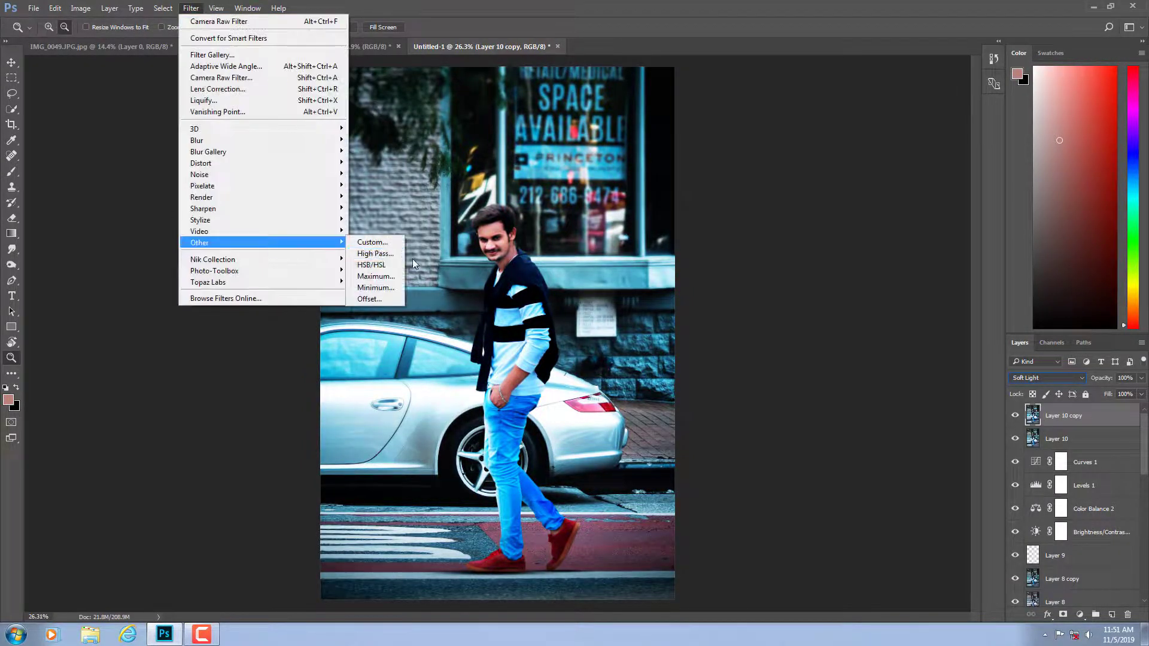
left_click(392, 257)
left_click_drag(534, 138, 889, 139)
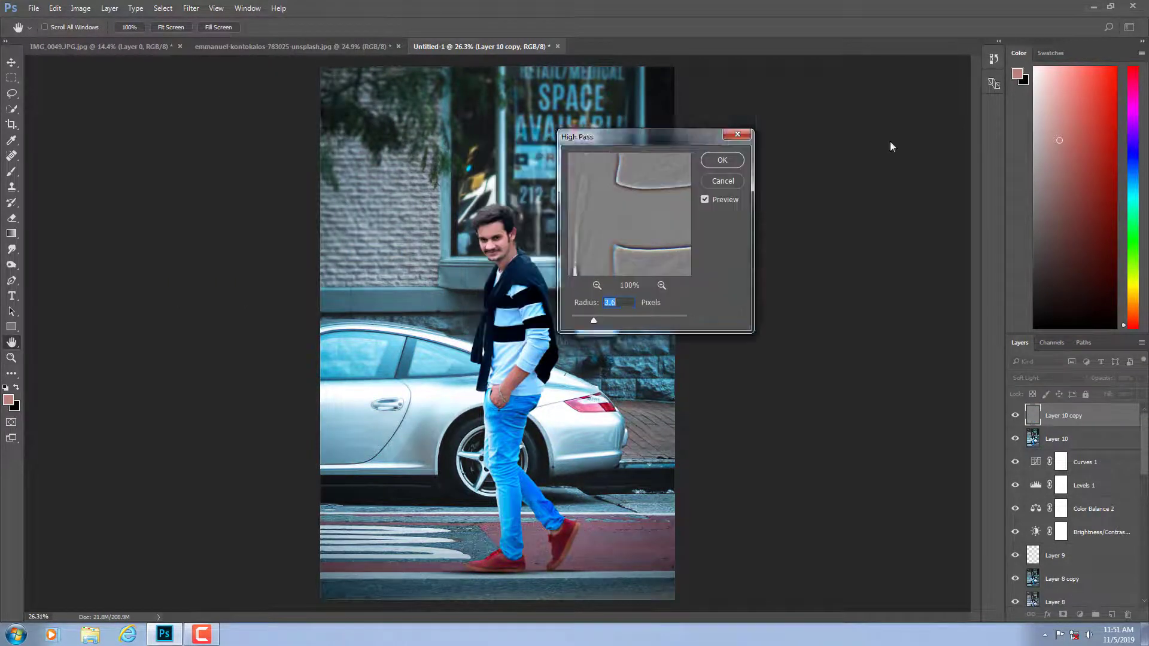
left_click_drag(870, 321, 862, 319)
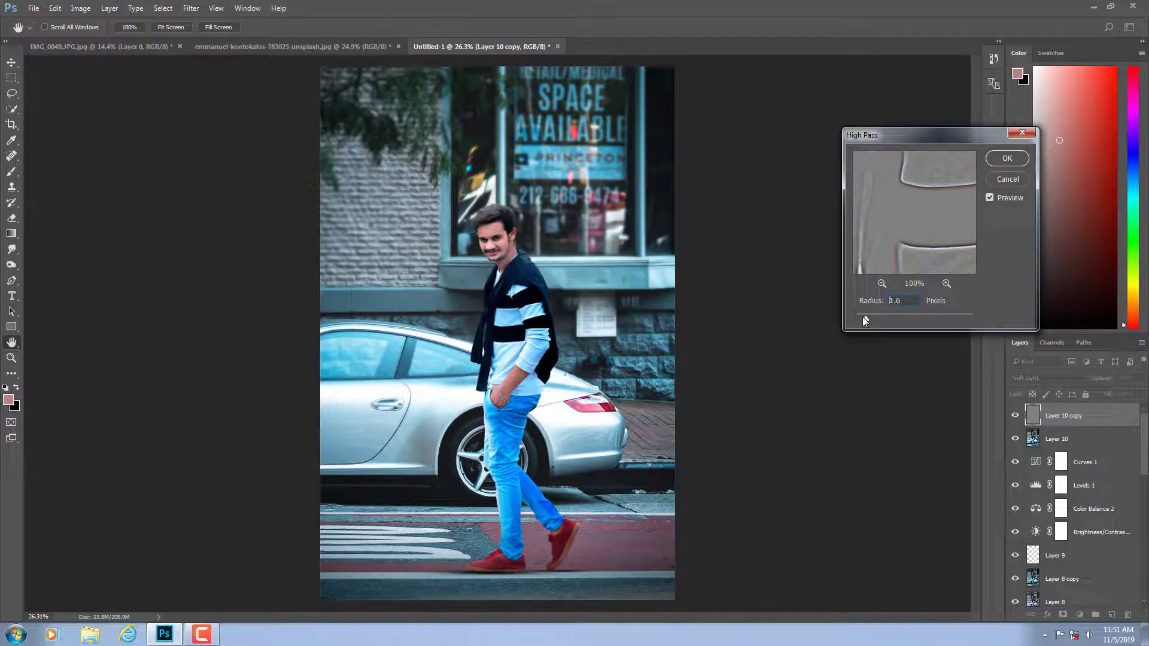
left_click(1006, 158)
Check sharpness zoomed in, fit on screen, and stamp visible into new Layer 11.
key("z")
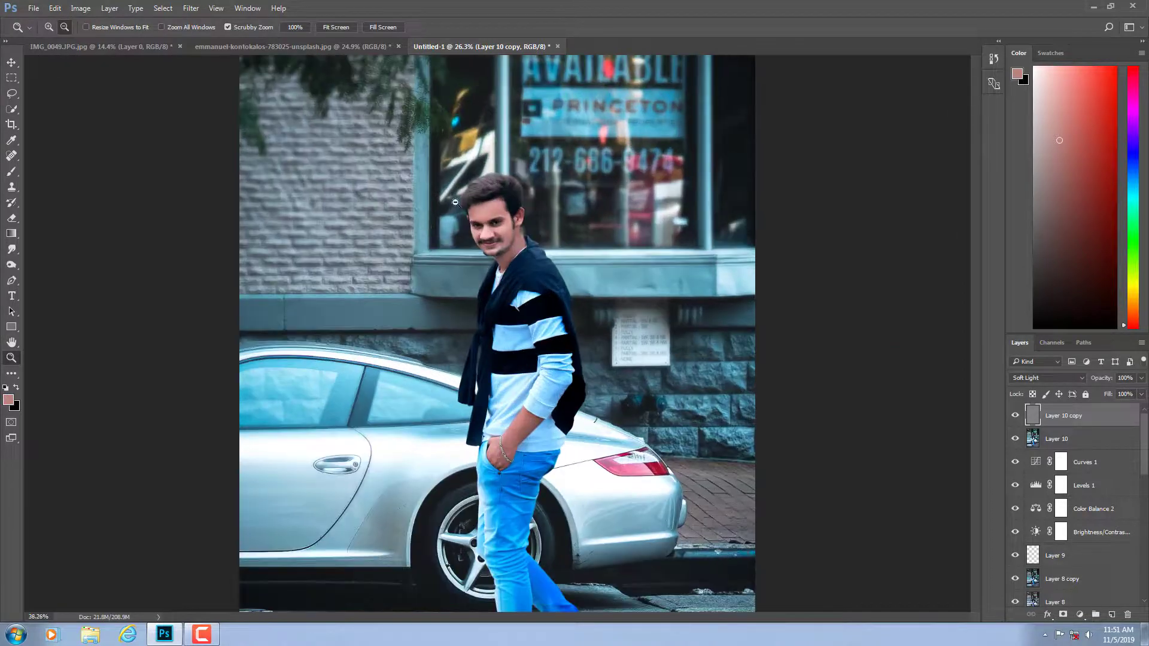
left_click_drag(422, 234, 479, 207)
right_click(479, 207)
left_click(481, 208)
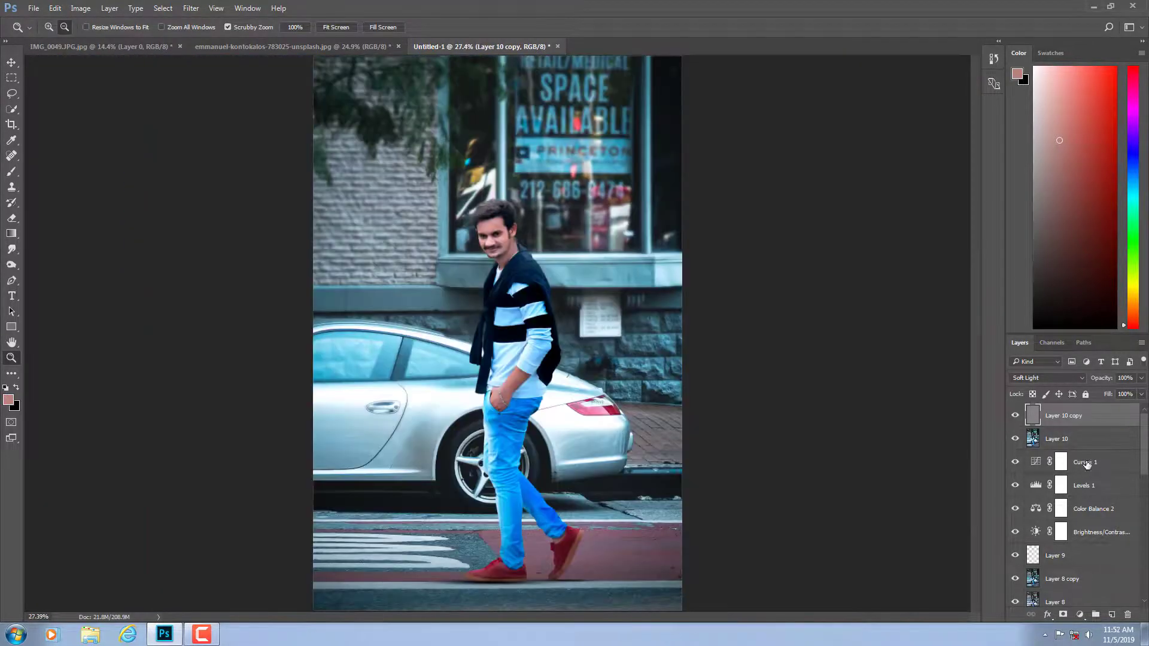
scroll(594, 413, "down", 1)
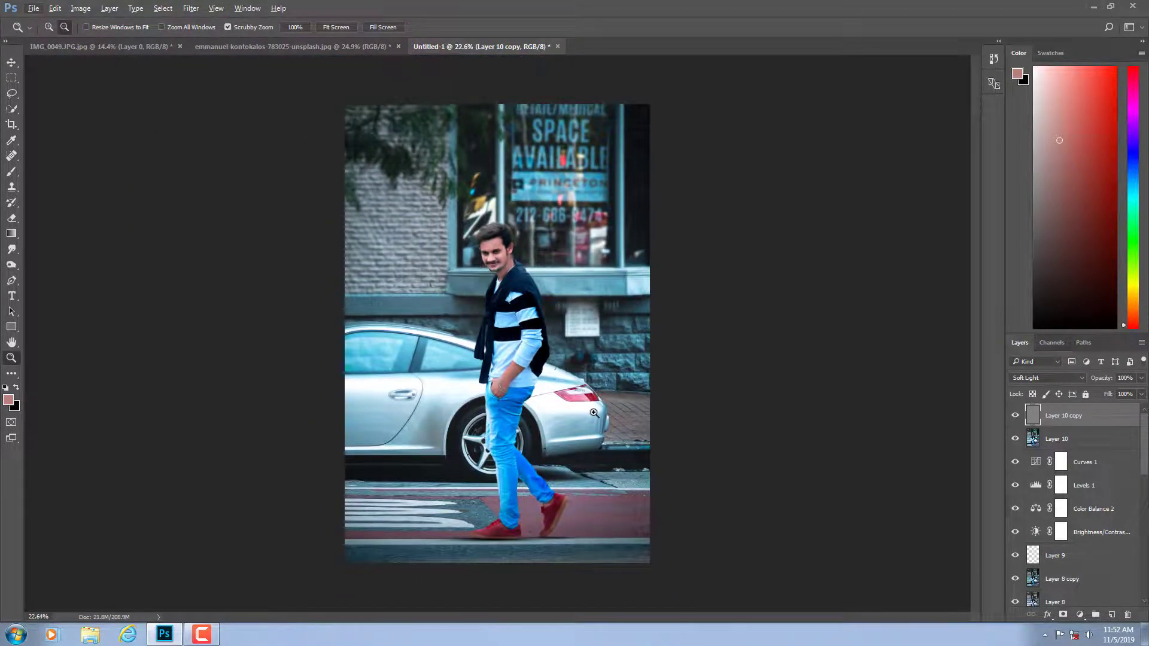
key("ctrl+shift+alt+e")
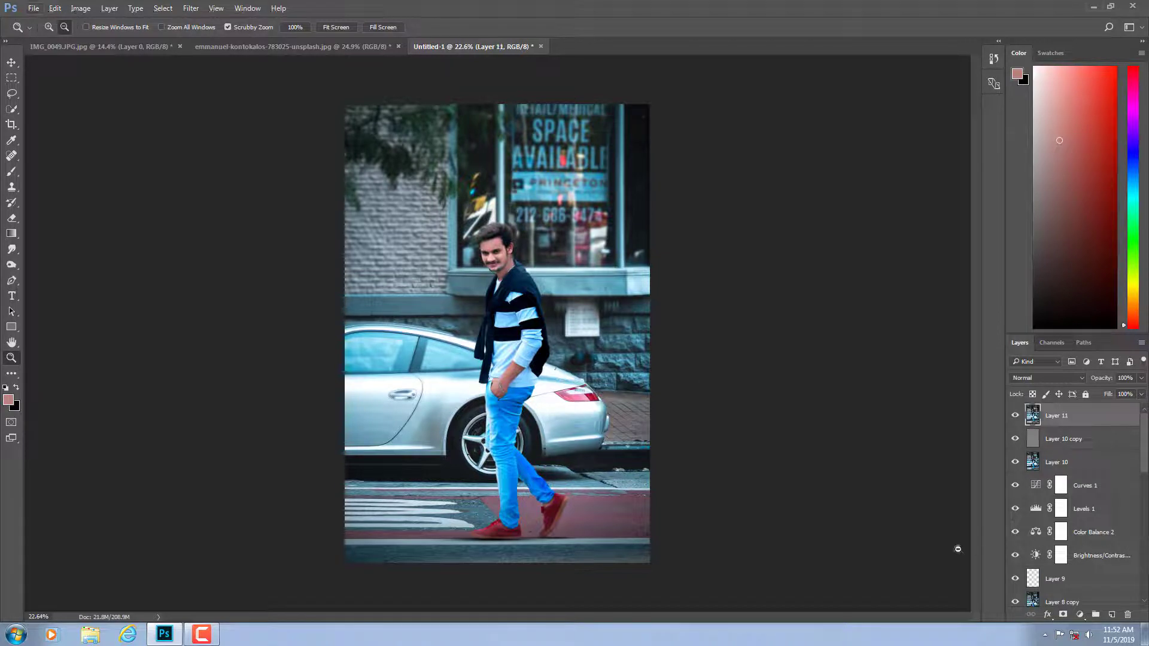
Give Layer 11 a thin white inside Stroke layer effect.
left_click(1046, 615)
left_click(1060, 497)
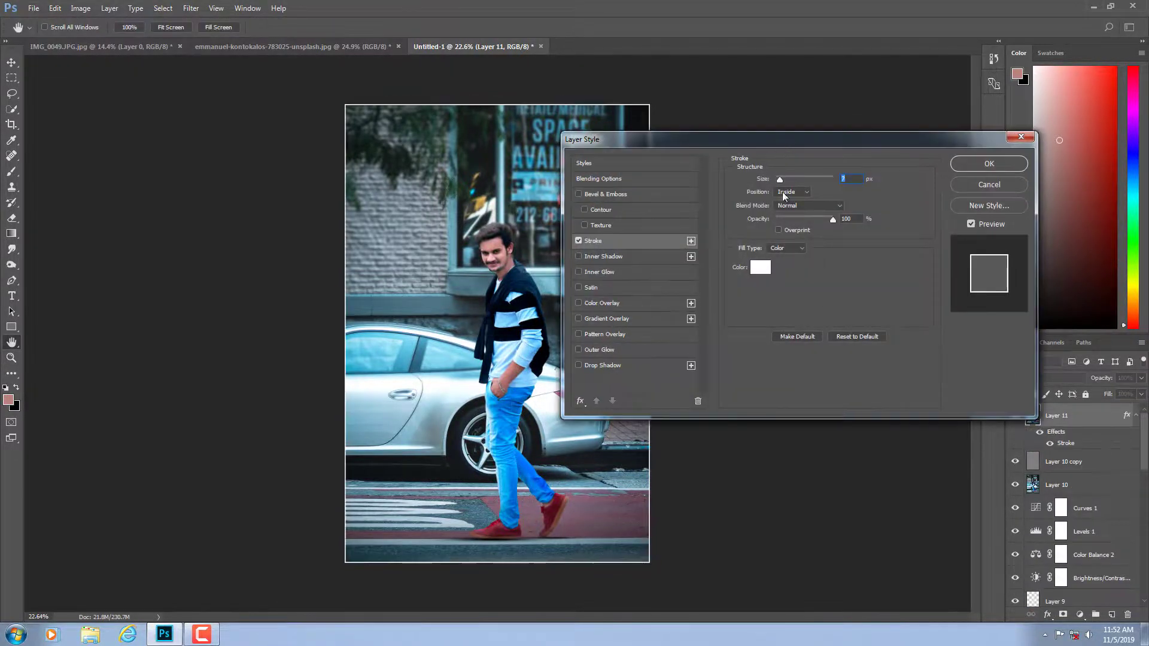
left_click(971, 168)
key("z")
mouse_move(472, 321)
left_mouse_down()
mouse_move(486, 319)
mouse_move(1, 3)
left_mouse_up()
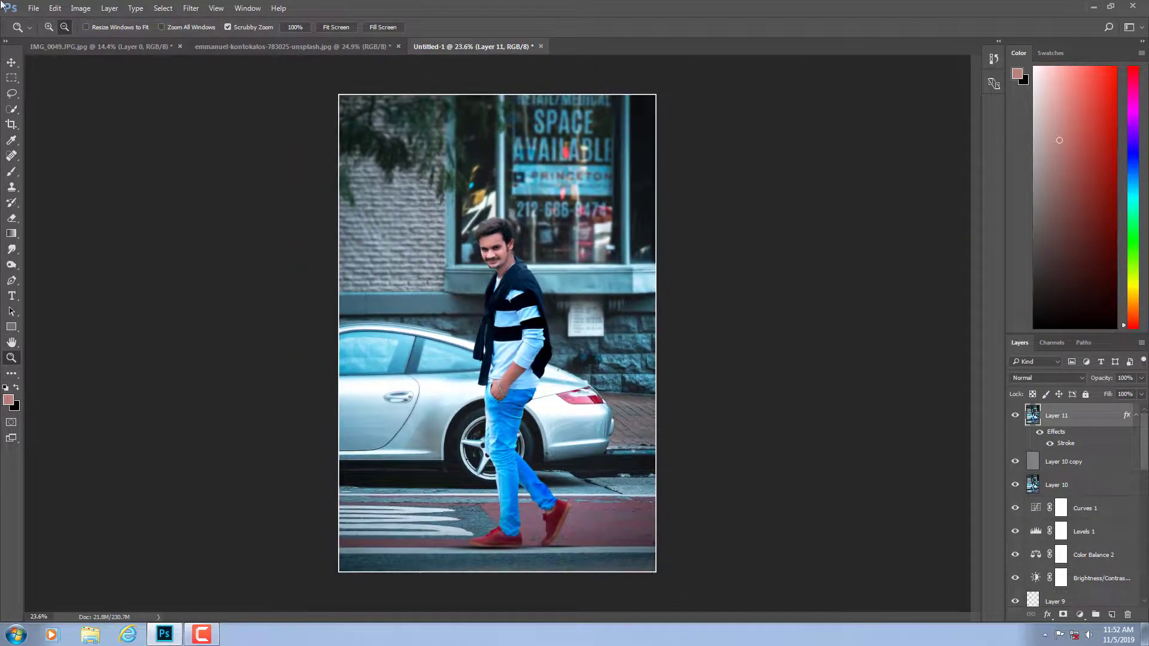
In IMG_0049.JPG, hide Layer 0 copy and show the original Layer 0.
left_click(85, 46)
left_click(1013, 416)
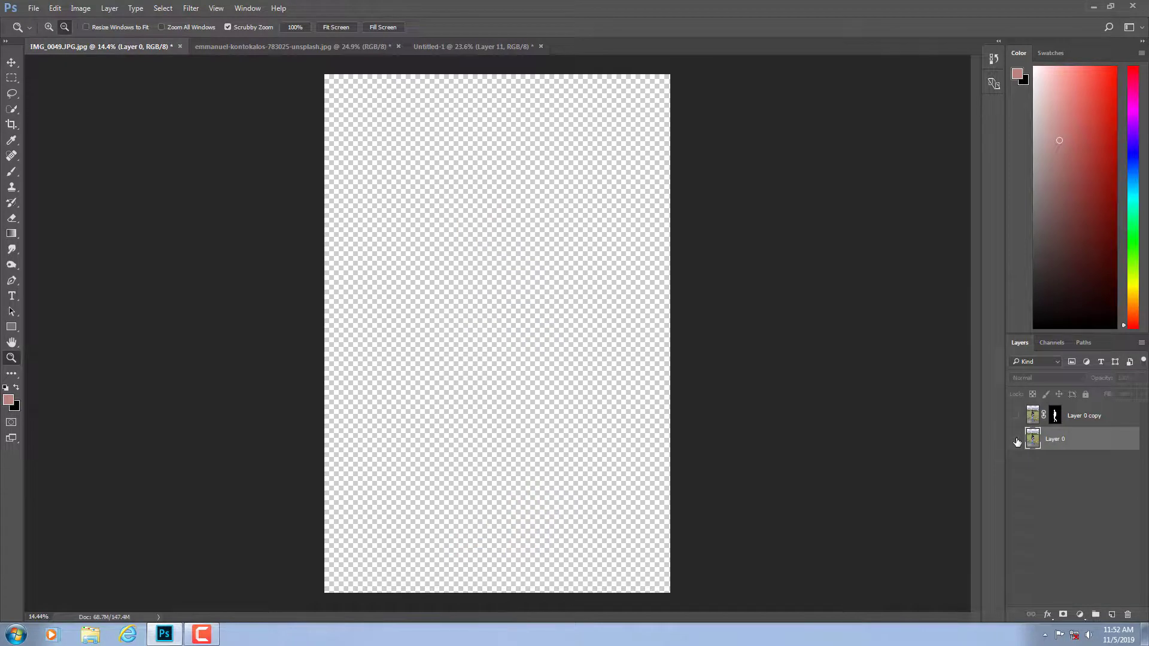
left_click(1014, 438)
Return to the Untitled-1 composite and fit it on screen.
left_click(481, 48)
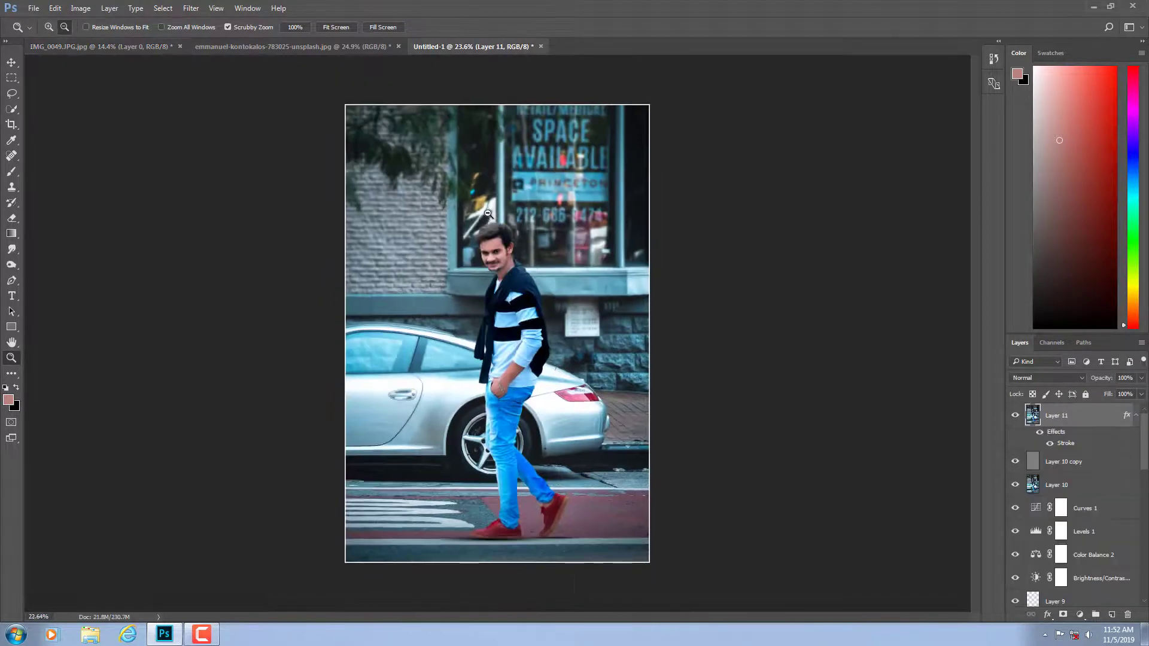
left_click_drag(221, 576, 244, 575)
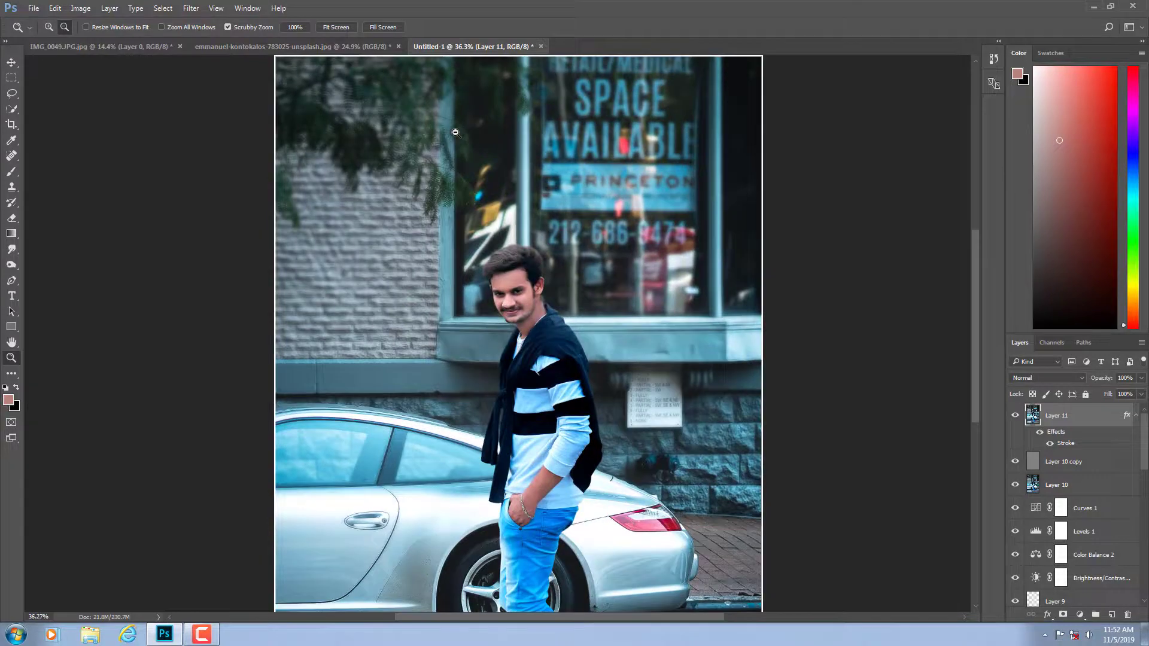
right_click(453, 129)
left_click(461, 139)
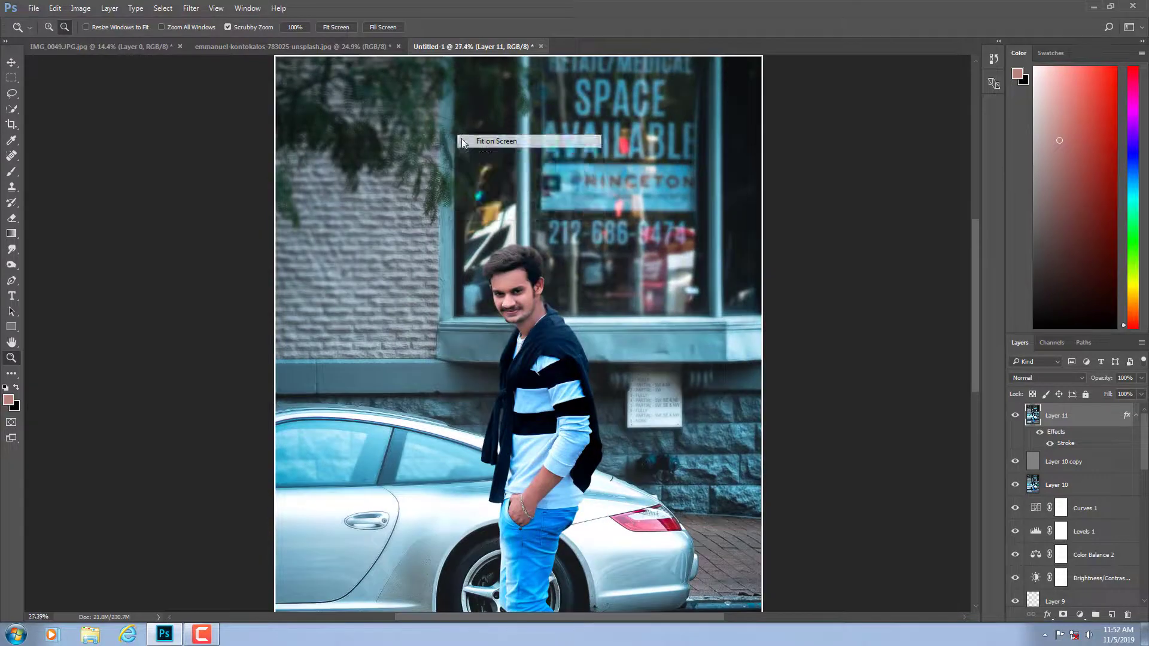